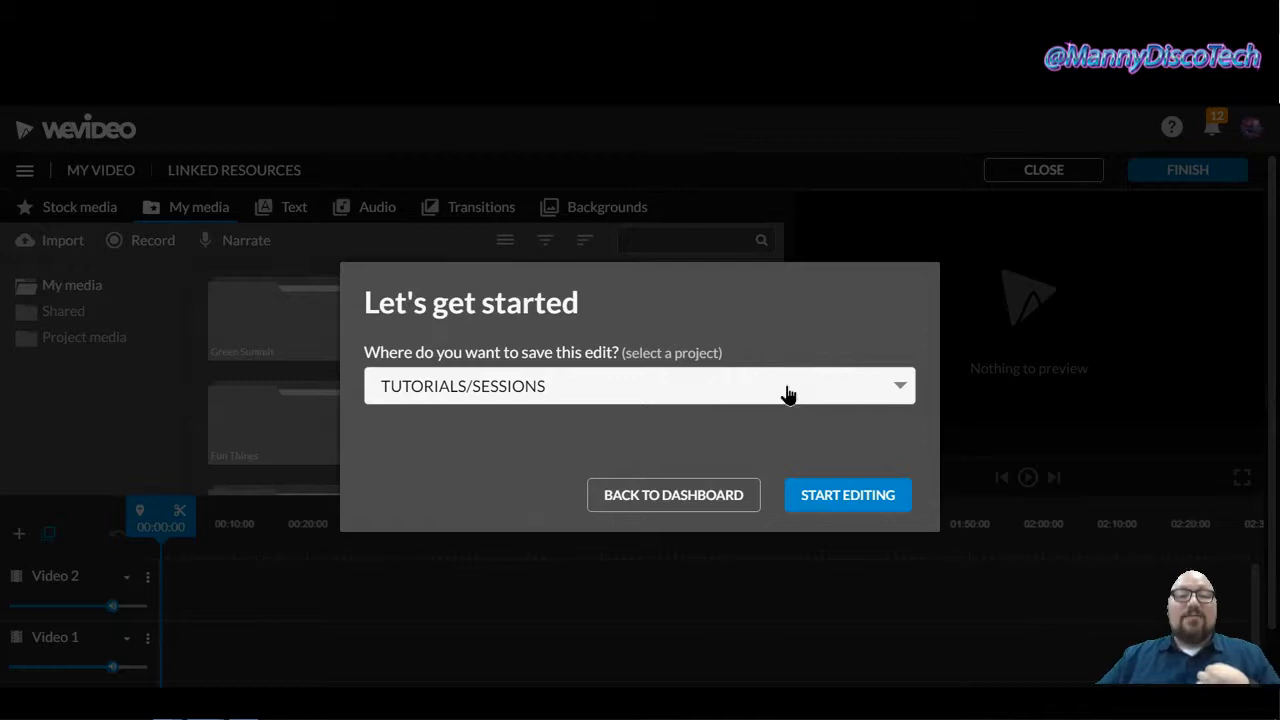
left_click(897, 394)
scroll(874, 406, "down", 1)
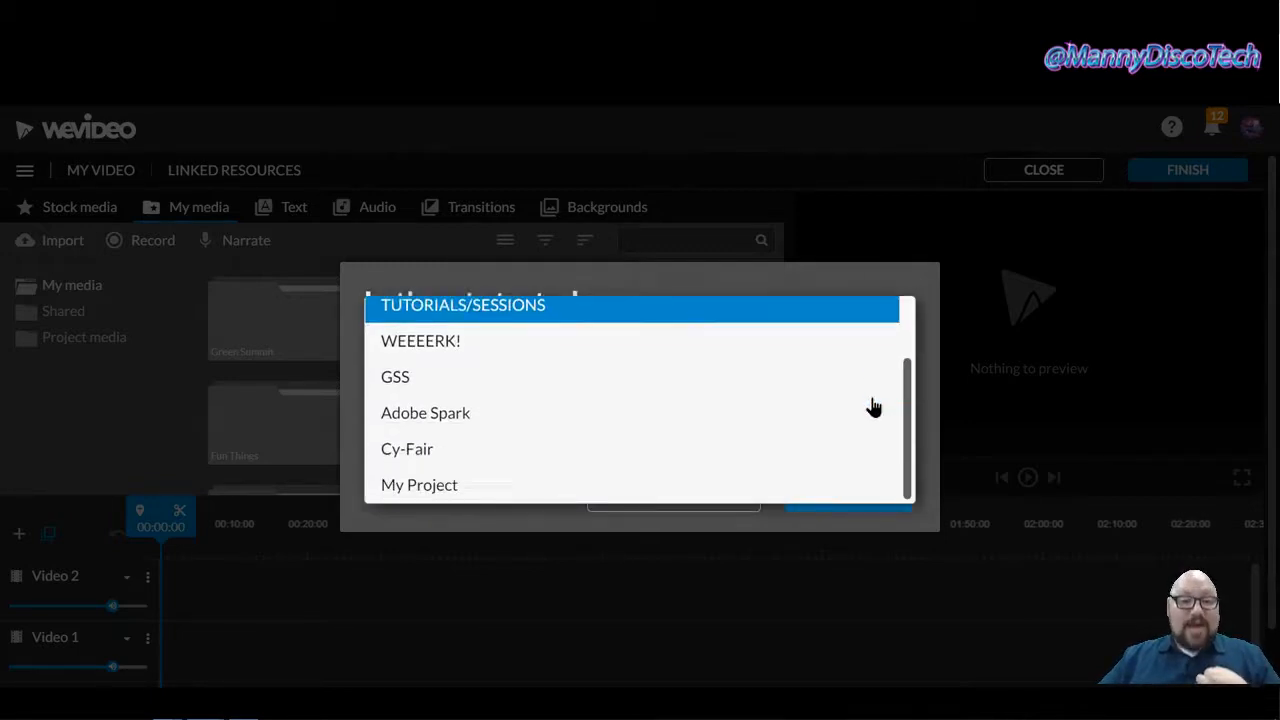
left_click(768, 486)
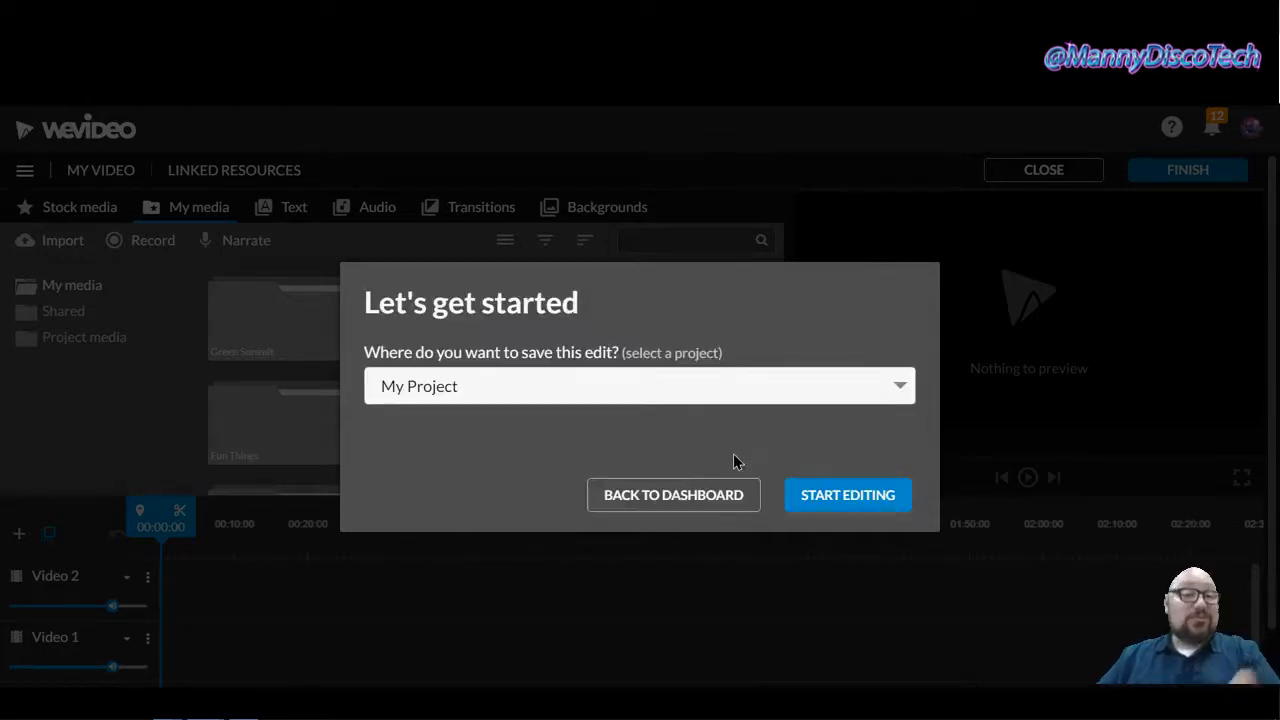
Choose TUTORIALS/SESSIONS as the project in which to save this edit and start editing.
left_click(899, 386)
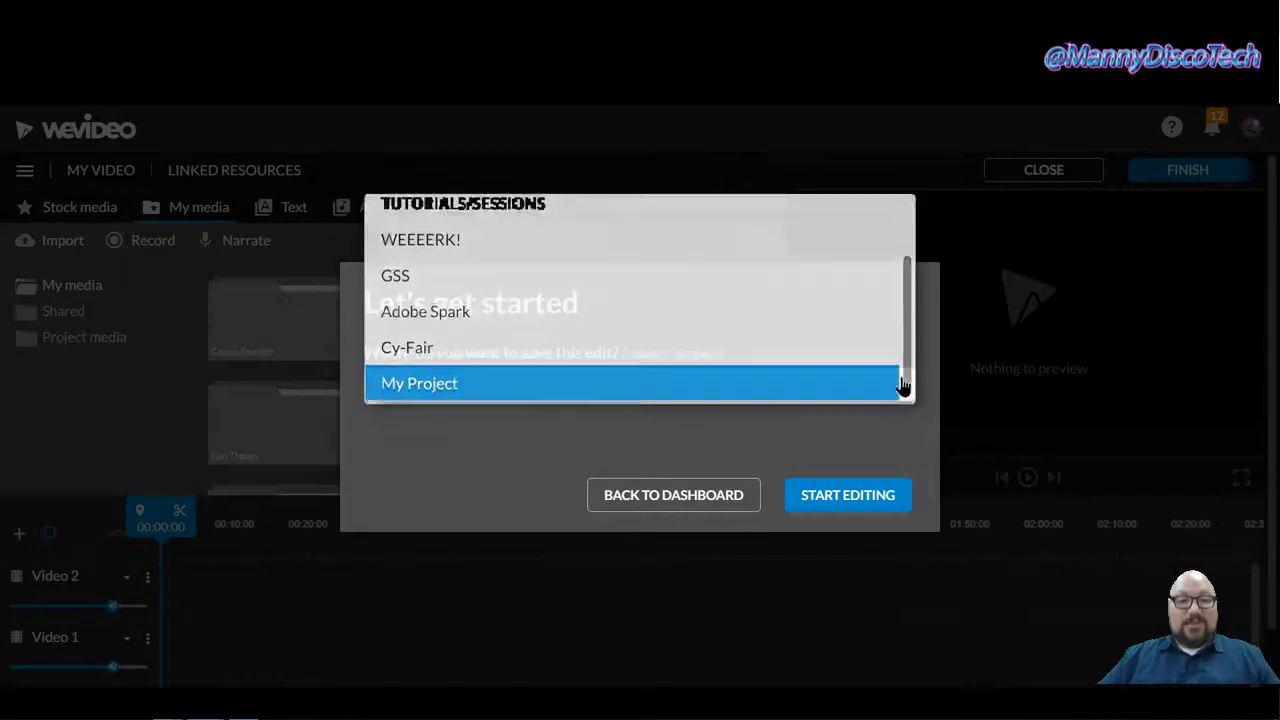
scroll(755, 358, "up", 2)
left_click(623, 290)
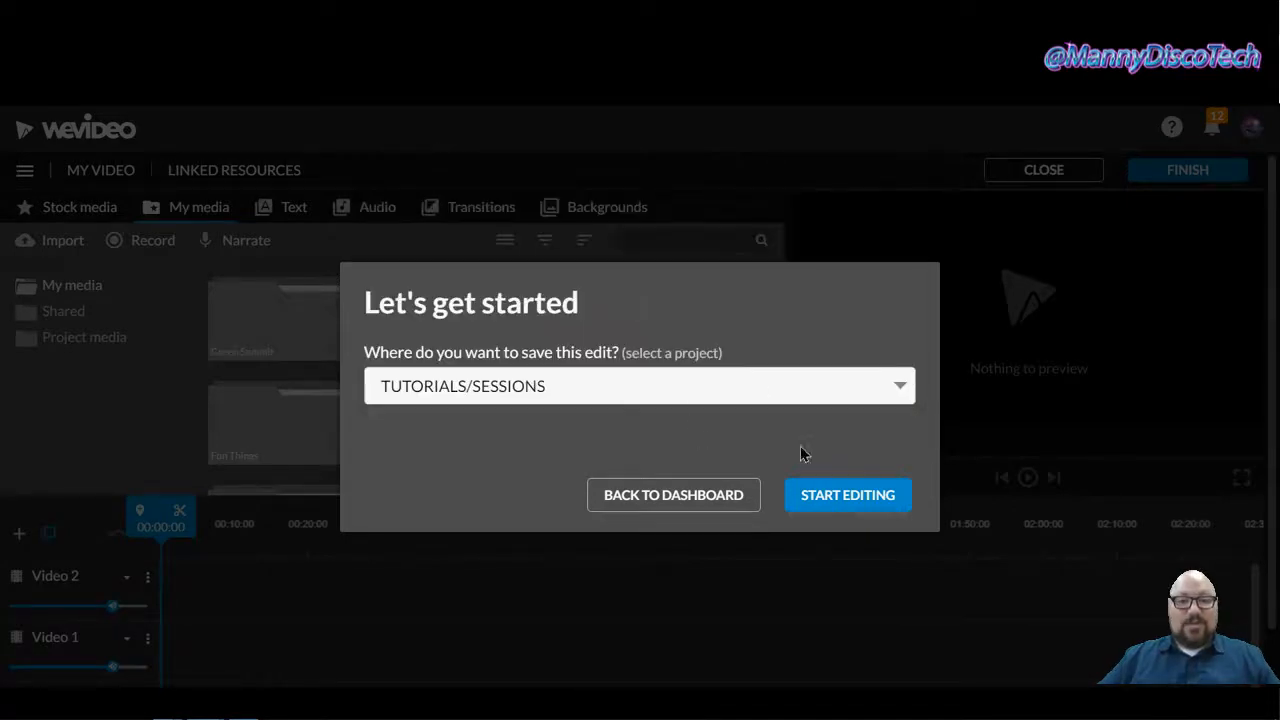
left_click(835, 499)
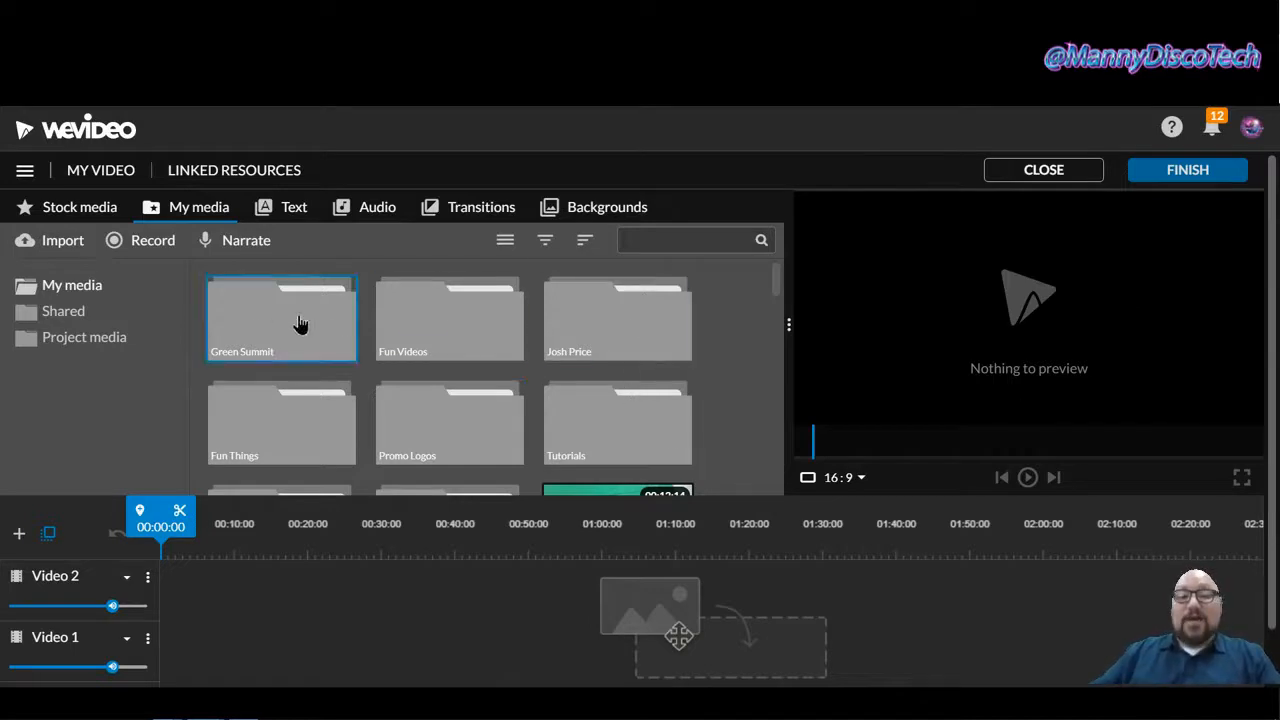
right_click(730, 323)
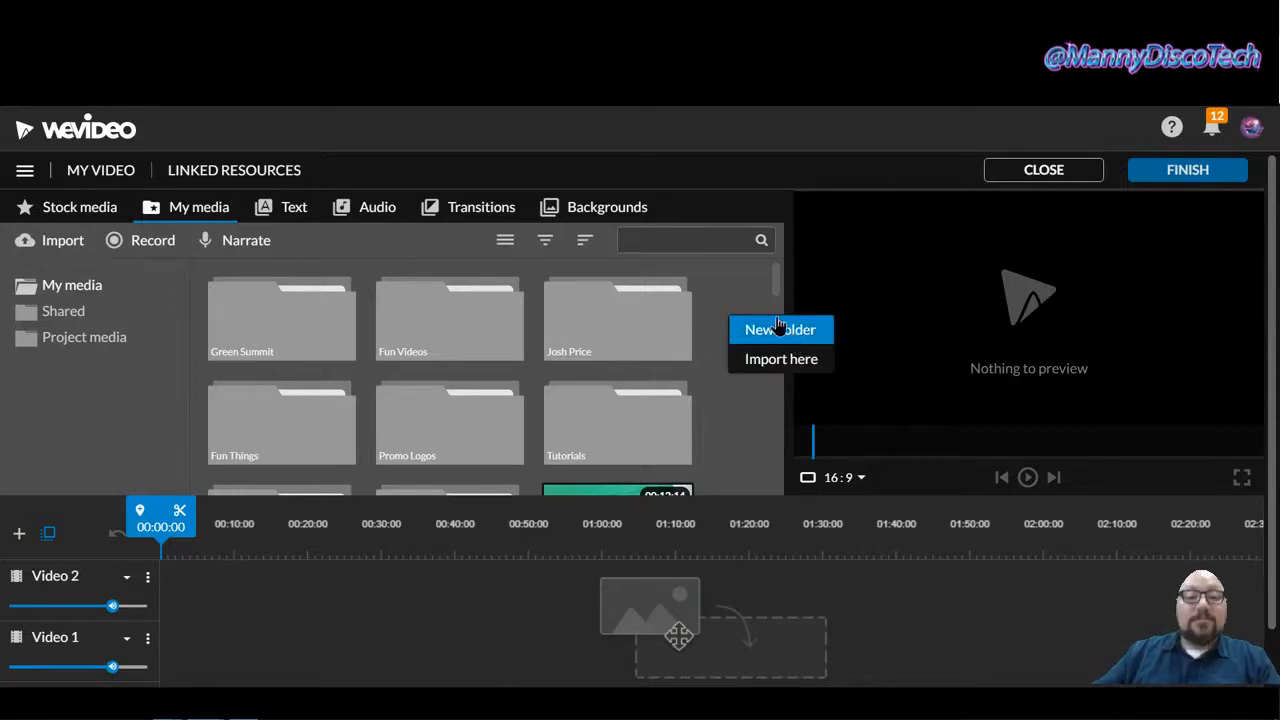
left_click(739, 290)
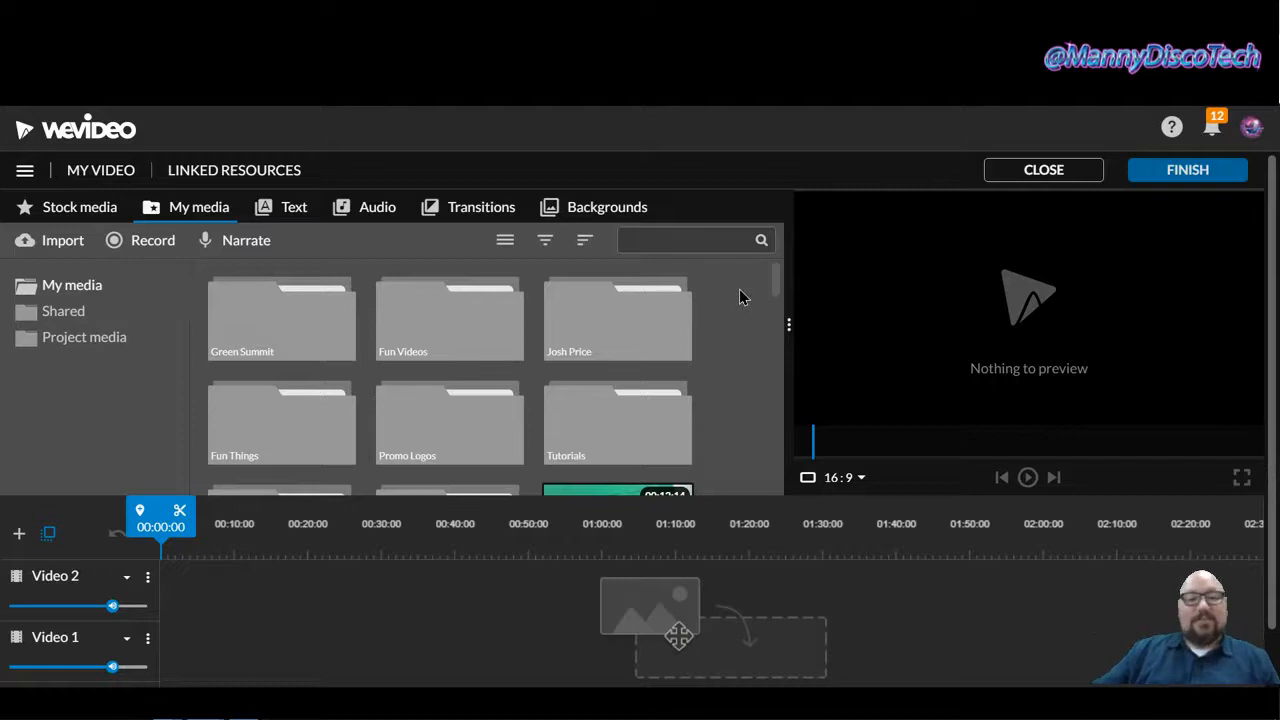
scroll(739, 289, "down", 3)
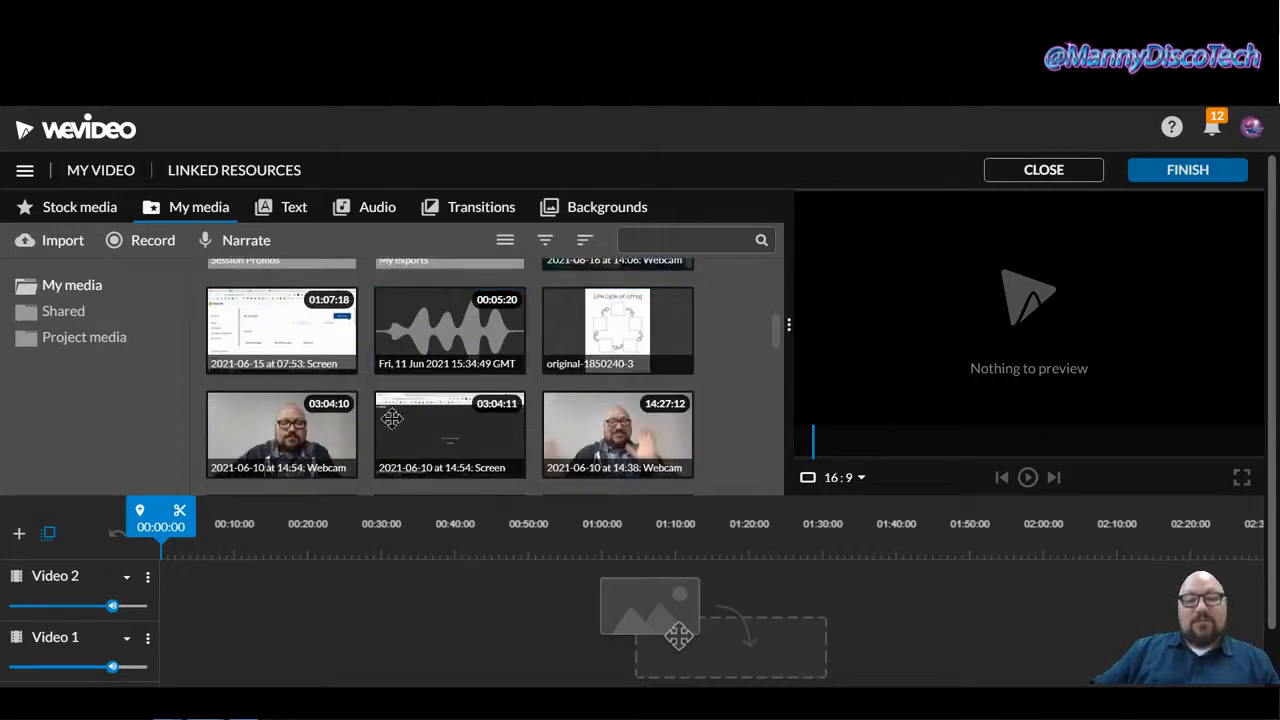
scroll(730, 432, "down", 5)
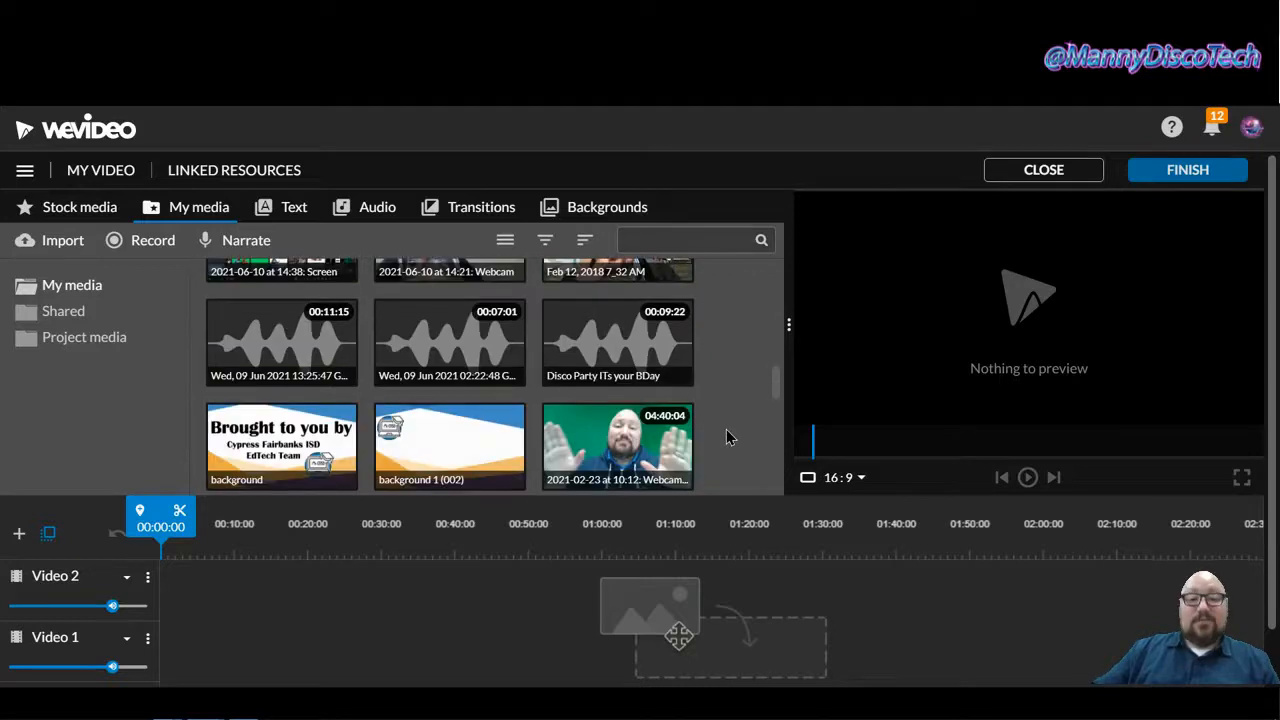
scroll(730, 425, "up", 8)
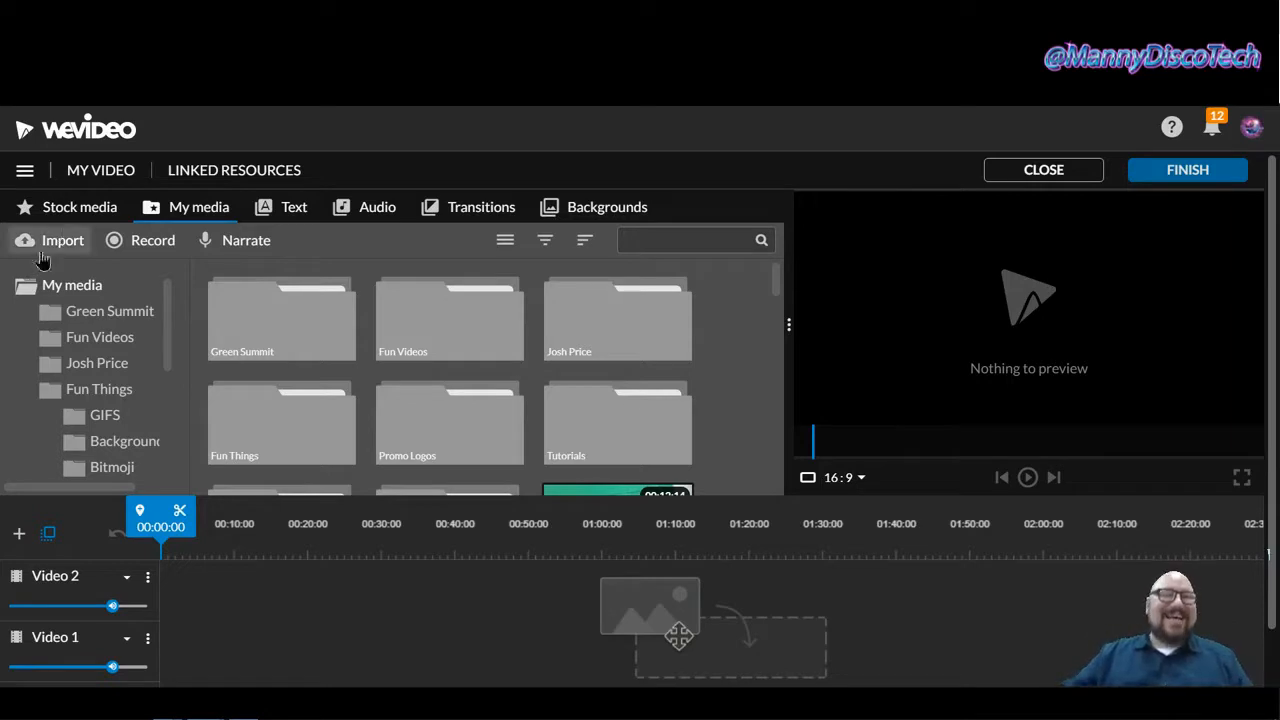
Search the stock media library for "forest".
left_click(100, 218)
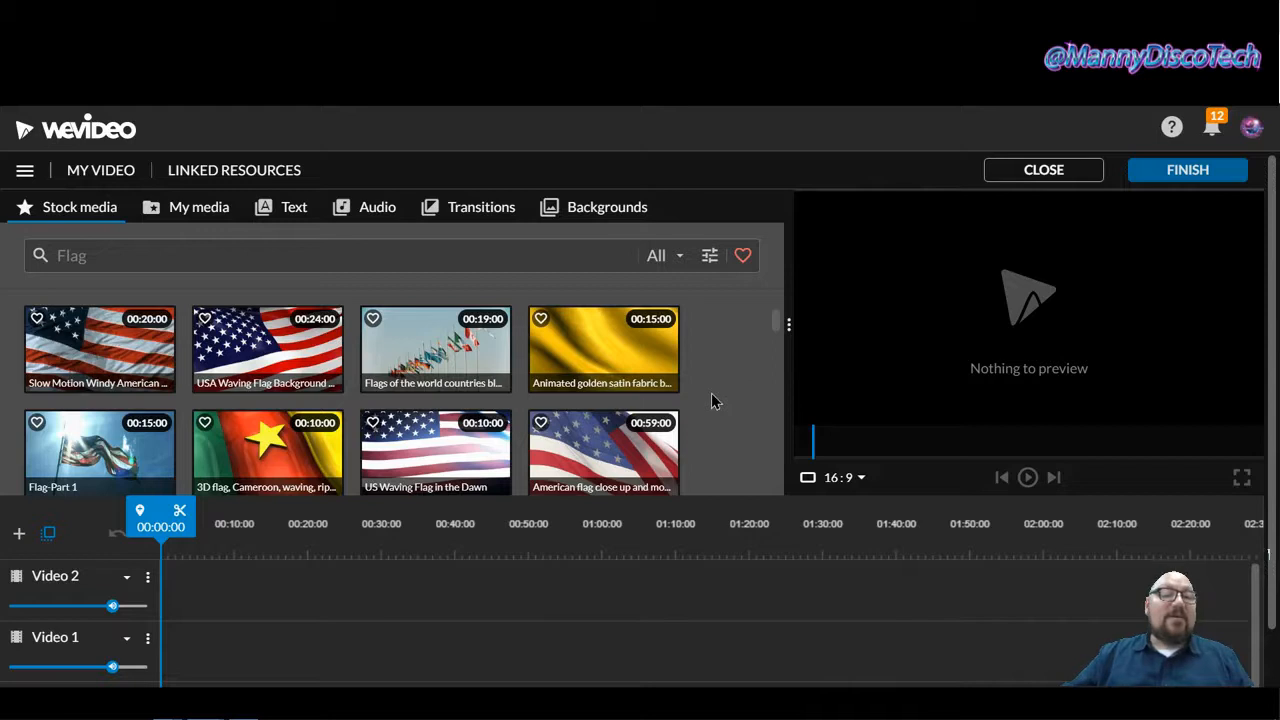
left_click(561, 255)
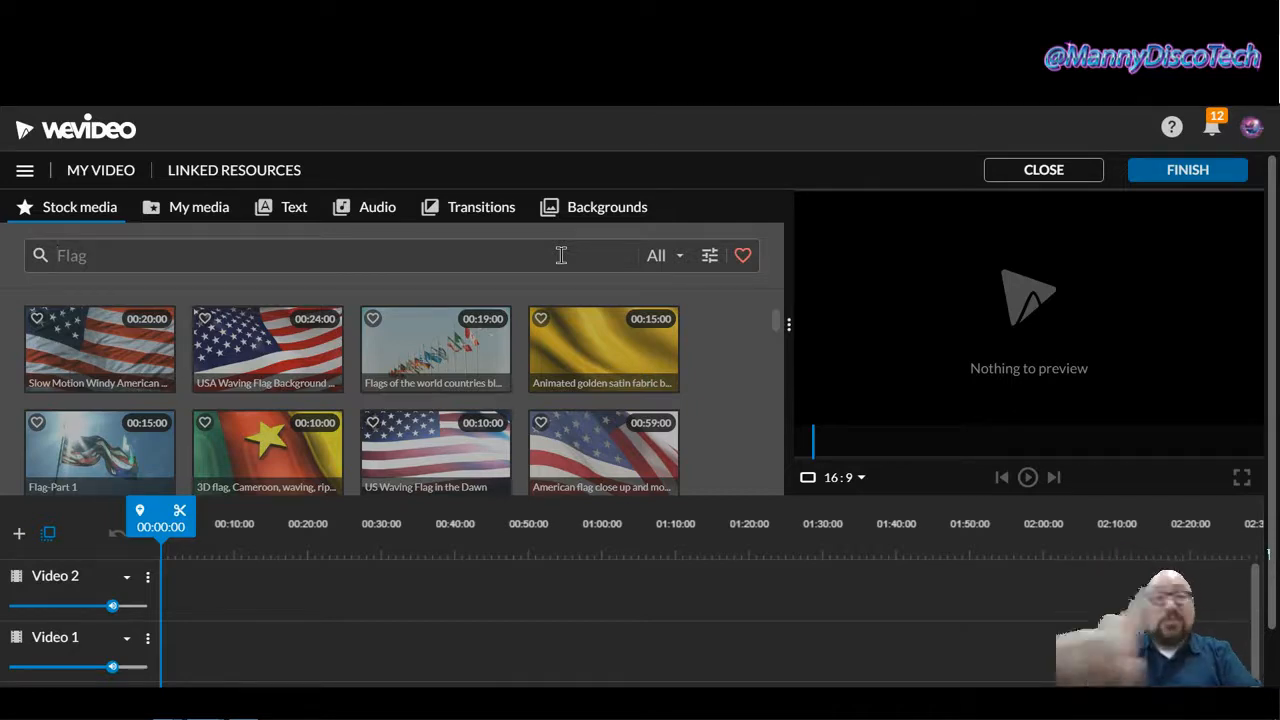
type("f")
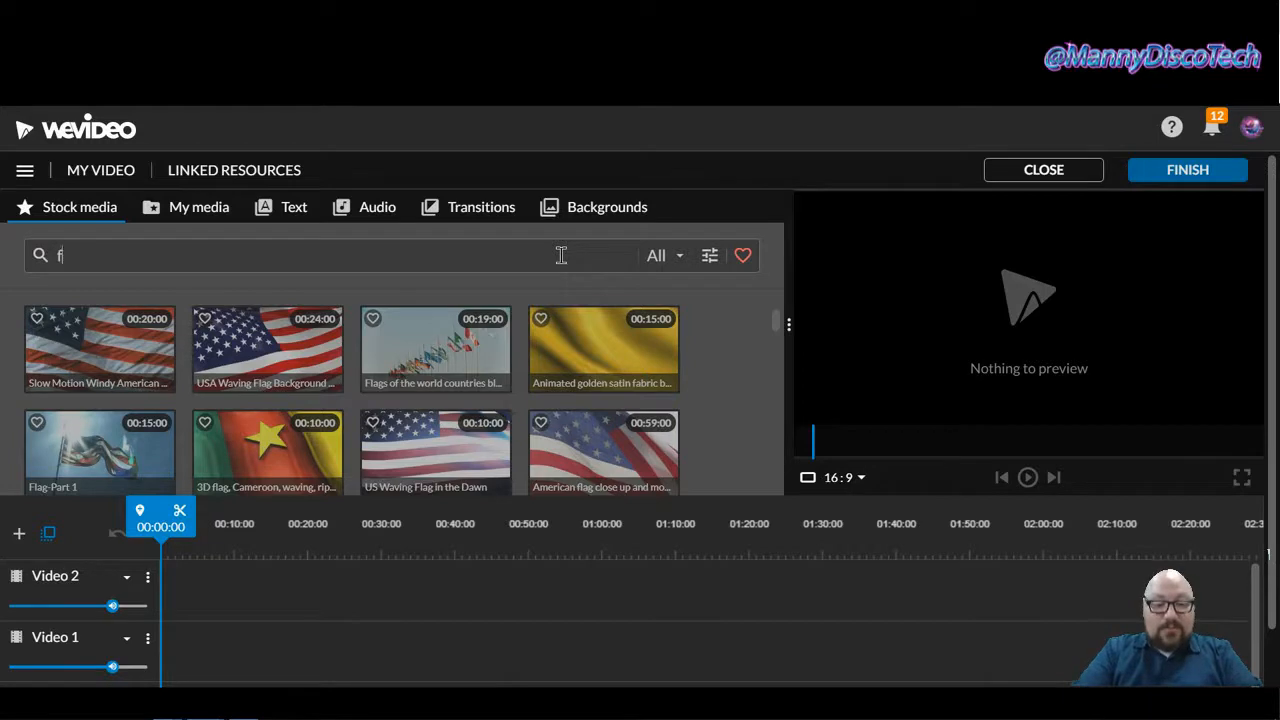
type("otrerest")
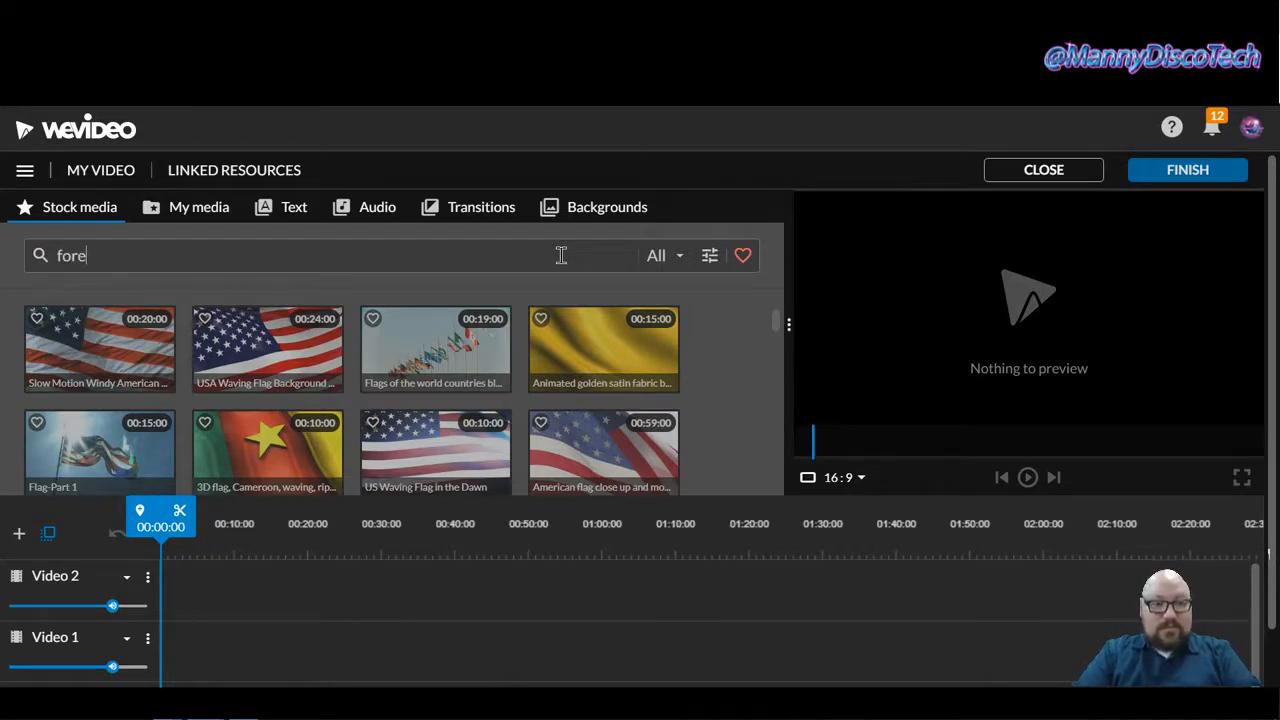
key("Return")
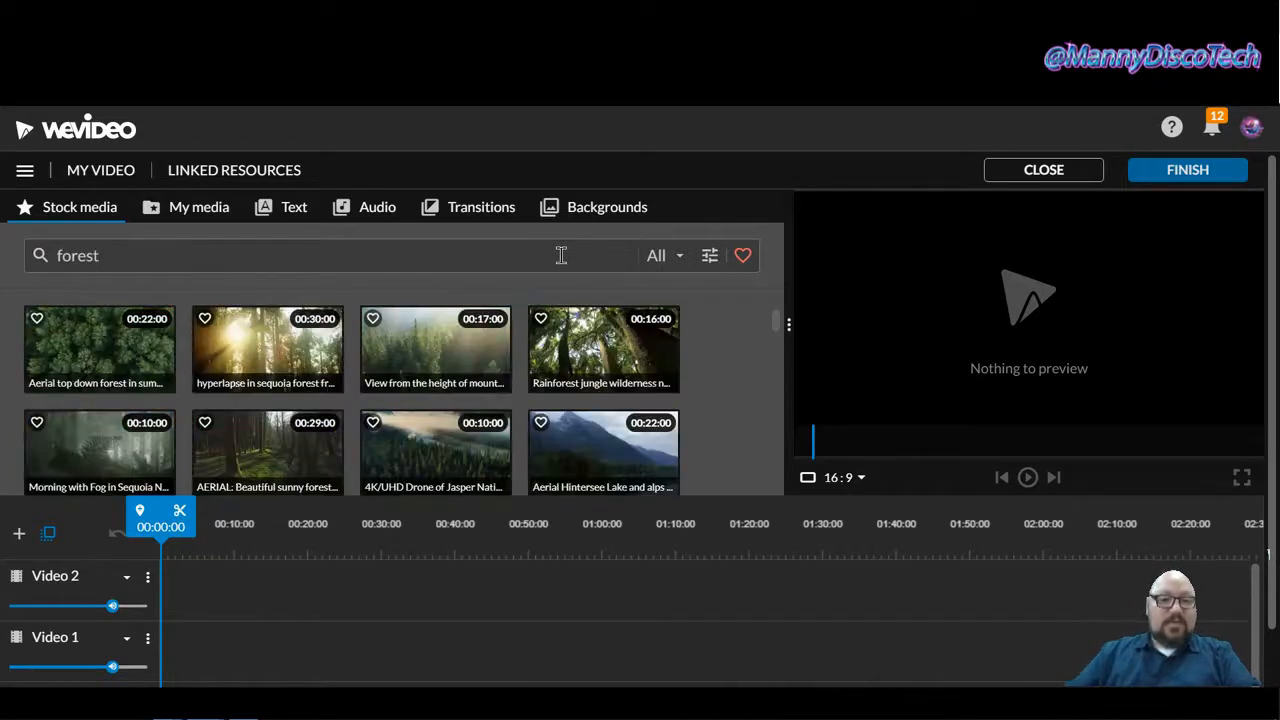
Filter the forest stock media results to show only images.
scroll(705, 368, "down", 3)
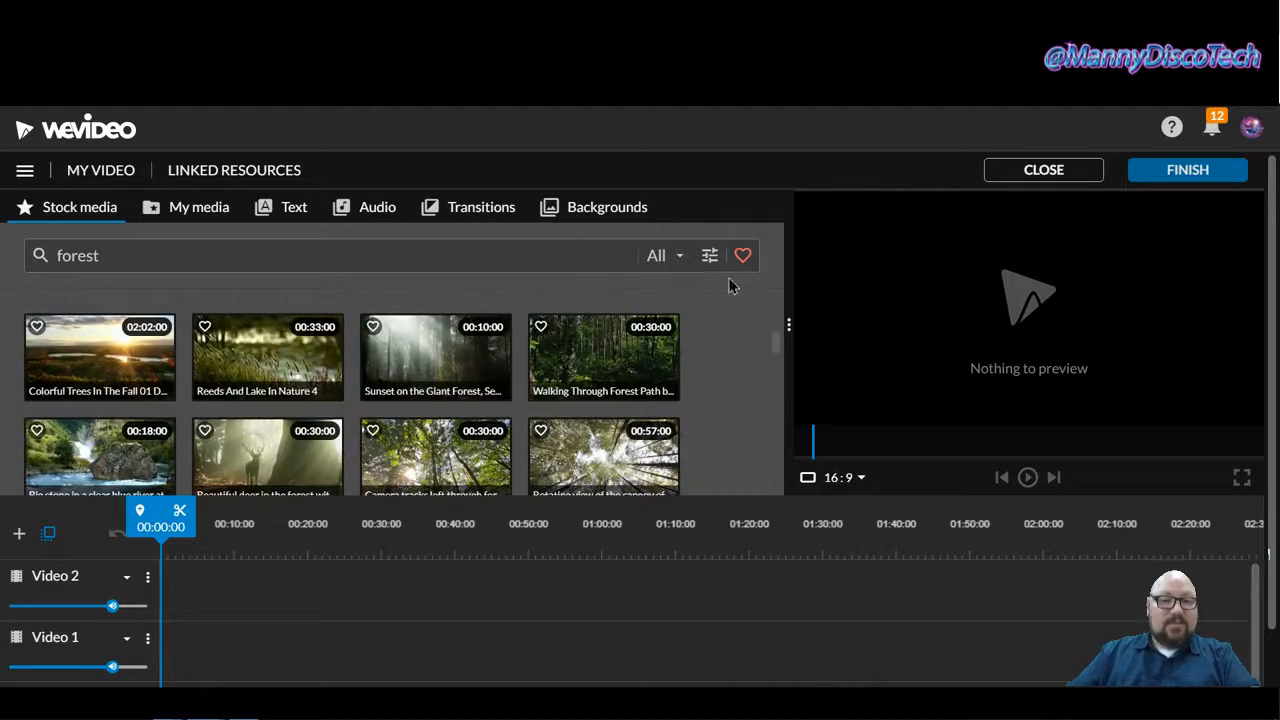
left_click(684, 258)
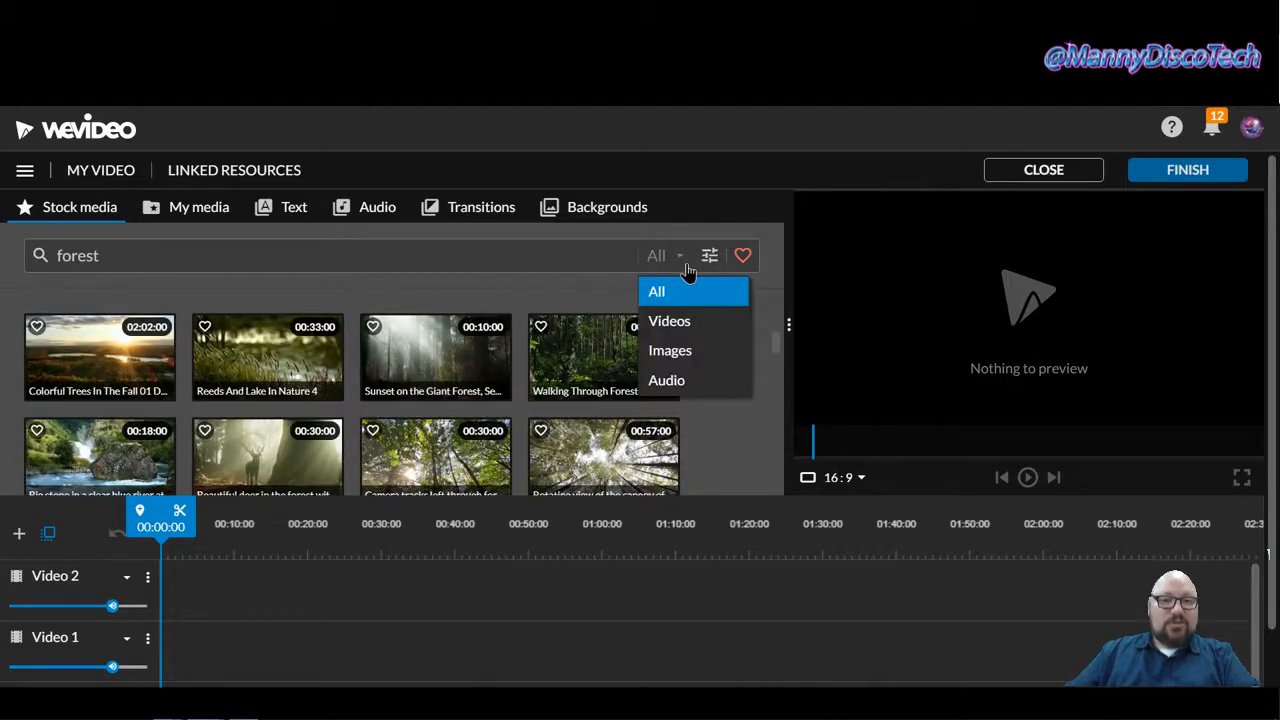
left_click(697, 352)
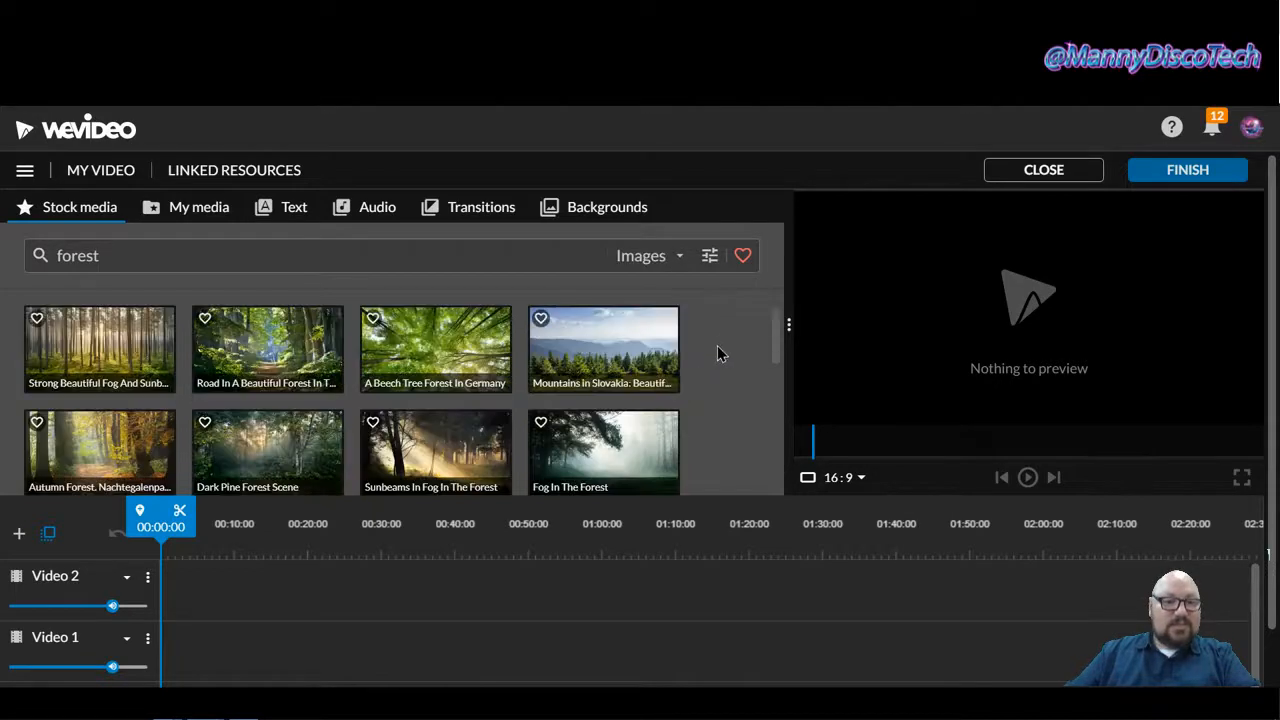
Place the Spring Forest In The Netherlands stock image with the fallen branches at the start of the Video 1 track.
scroll(691, 393, "down", 3)
scroll(699, 396, "down", 3)
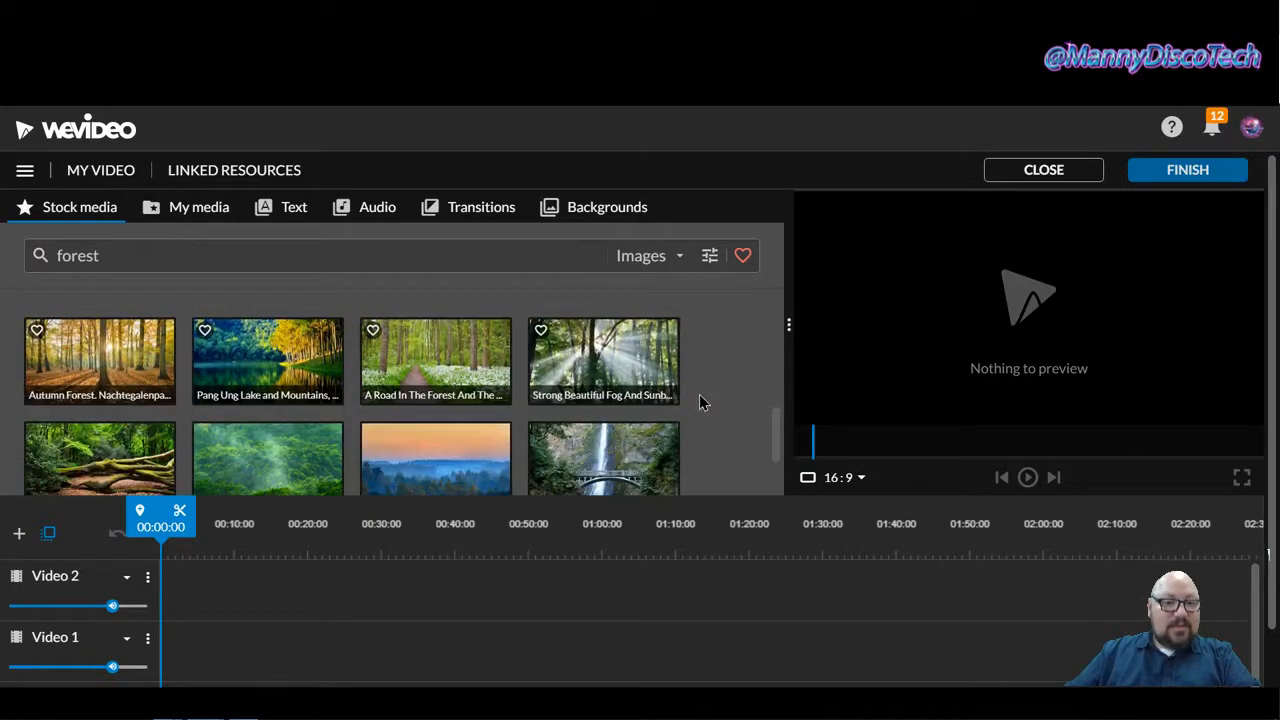
left_click(142, 381)
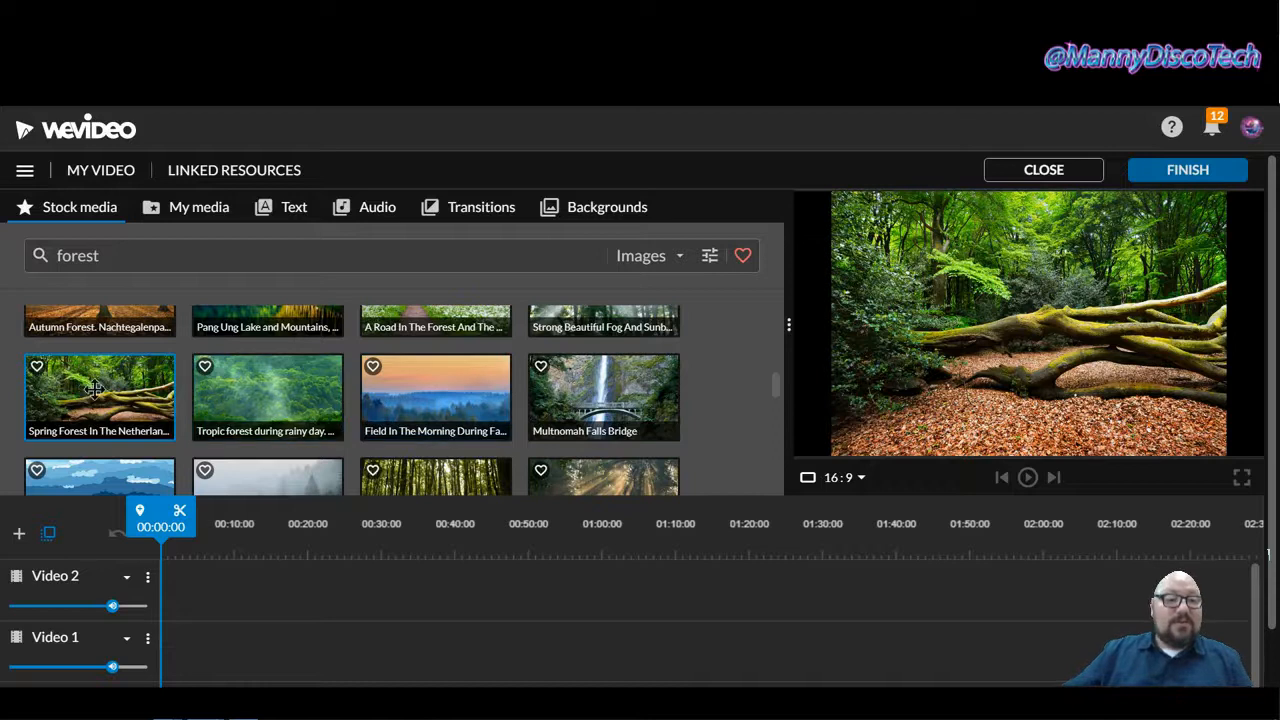
left_click_drag(93, 390, 180, 645)
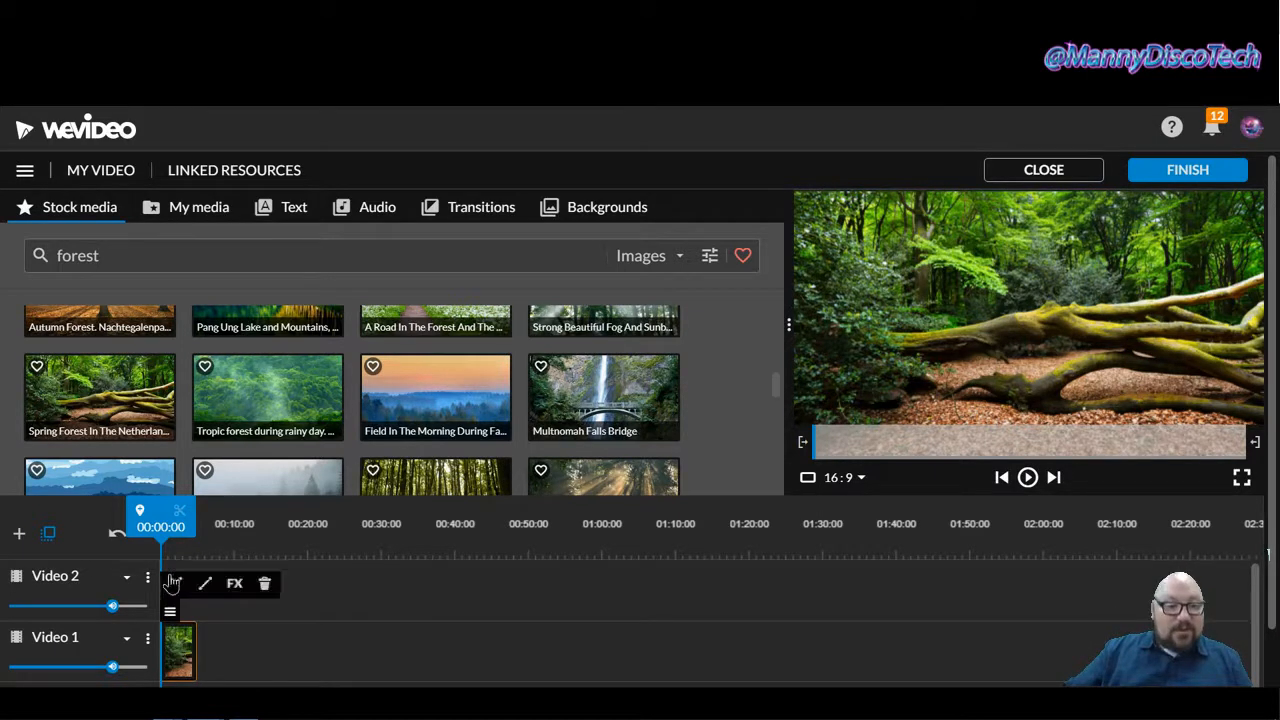
Extend the forest image clip on Video 1 to about 22 seconds and play back part of it.
mouse_move(166, 515)
left_mouse_down()
mouse_move(198, 521)
mouse_move(200, 498)
mouse_move(172, 515)
left_mouse_up()
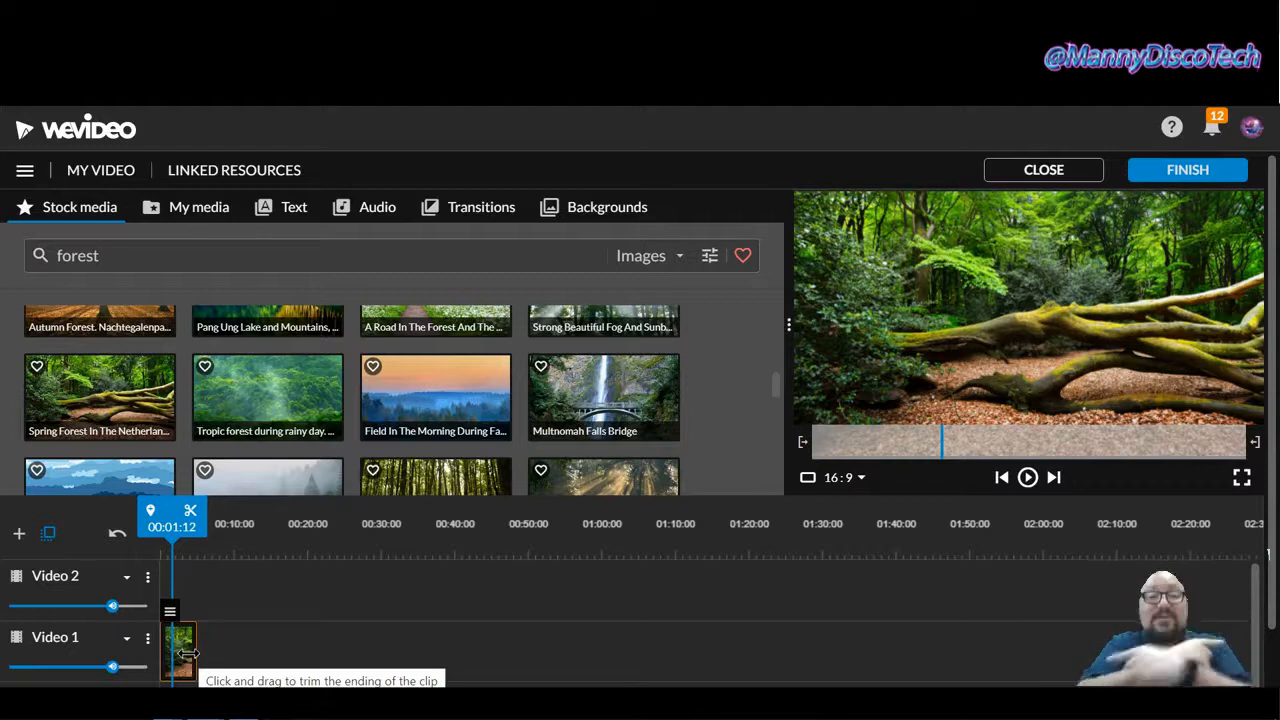
left_click_drag(186, 653, 320, 655)
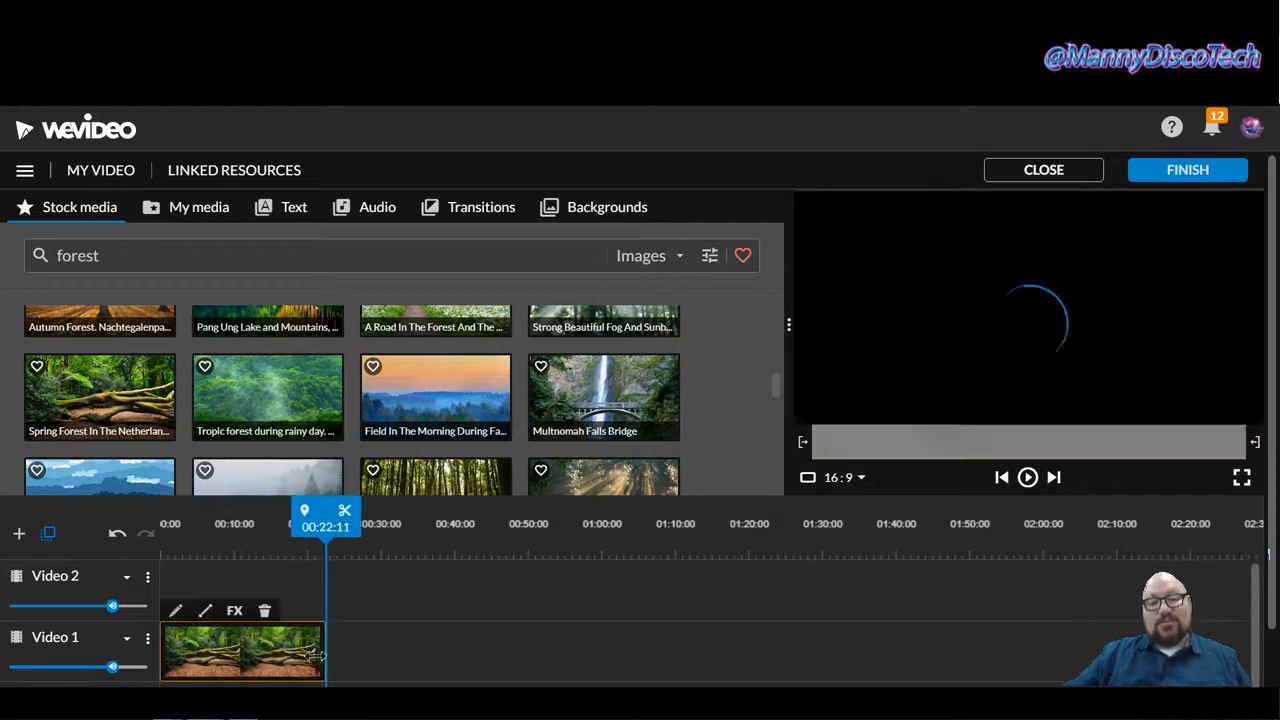
left_click_drag(326, 513, 227, 511)
left_click(1028, 477)
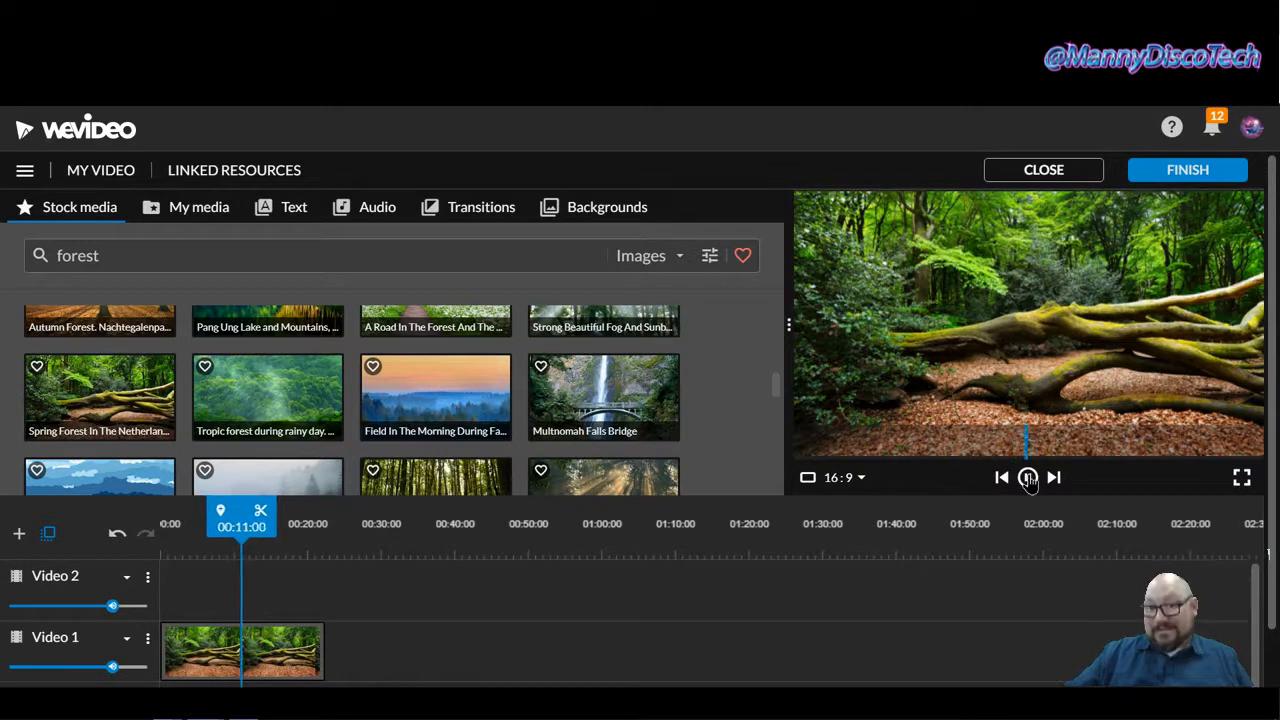
left_click(1028, 477)
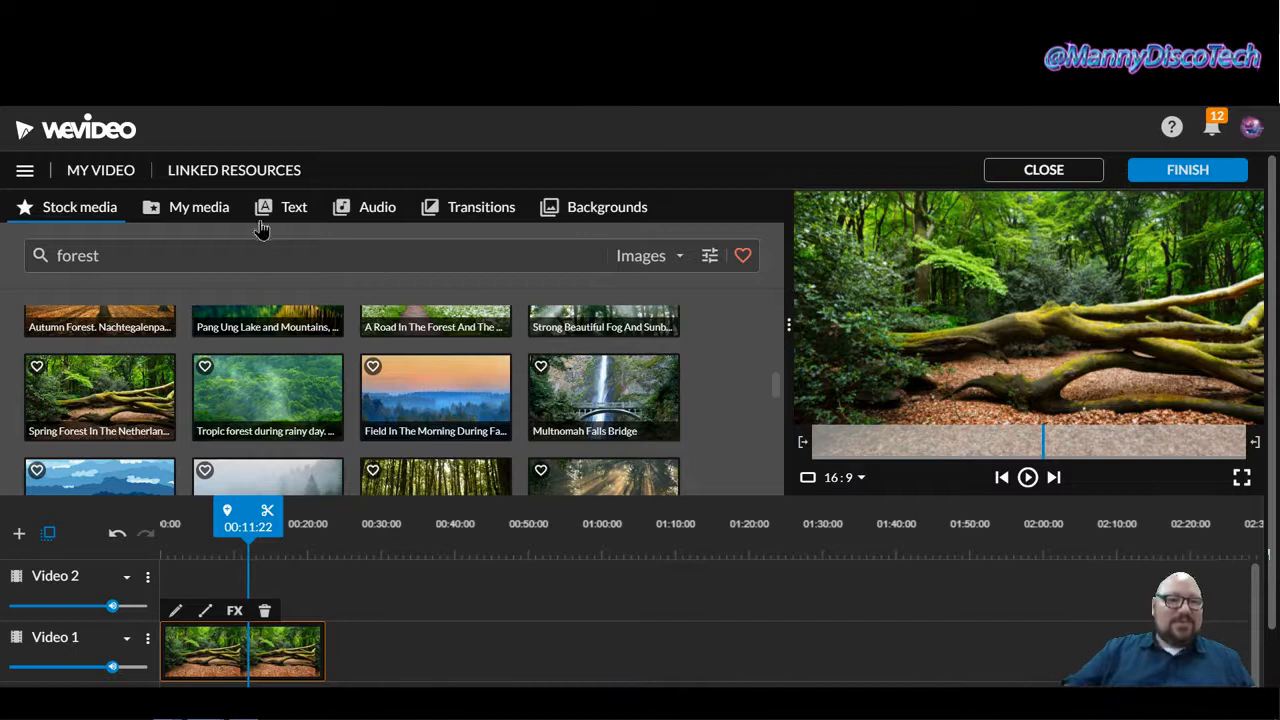
Examine the options for importing own media, including the files in the computer's Pictures and Downloads folders, without importing anything.
left_click(198, 224)
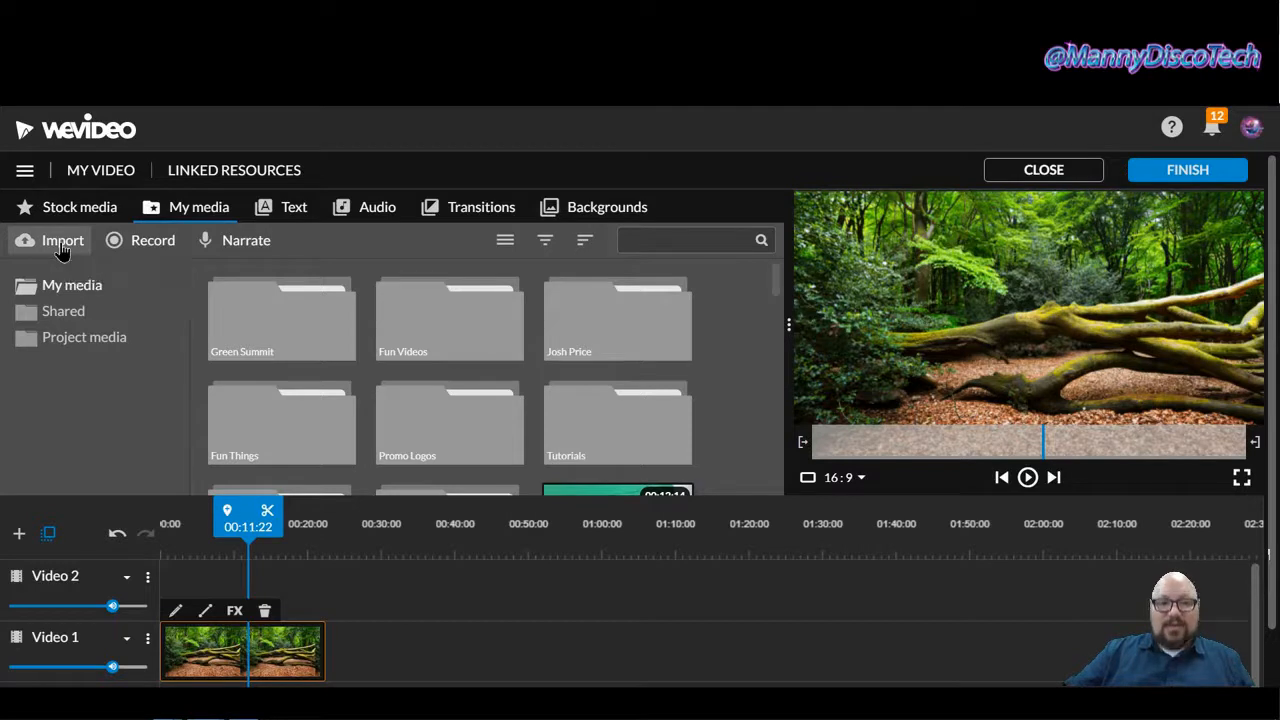
left_click(62, 244)
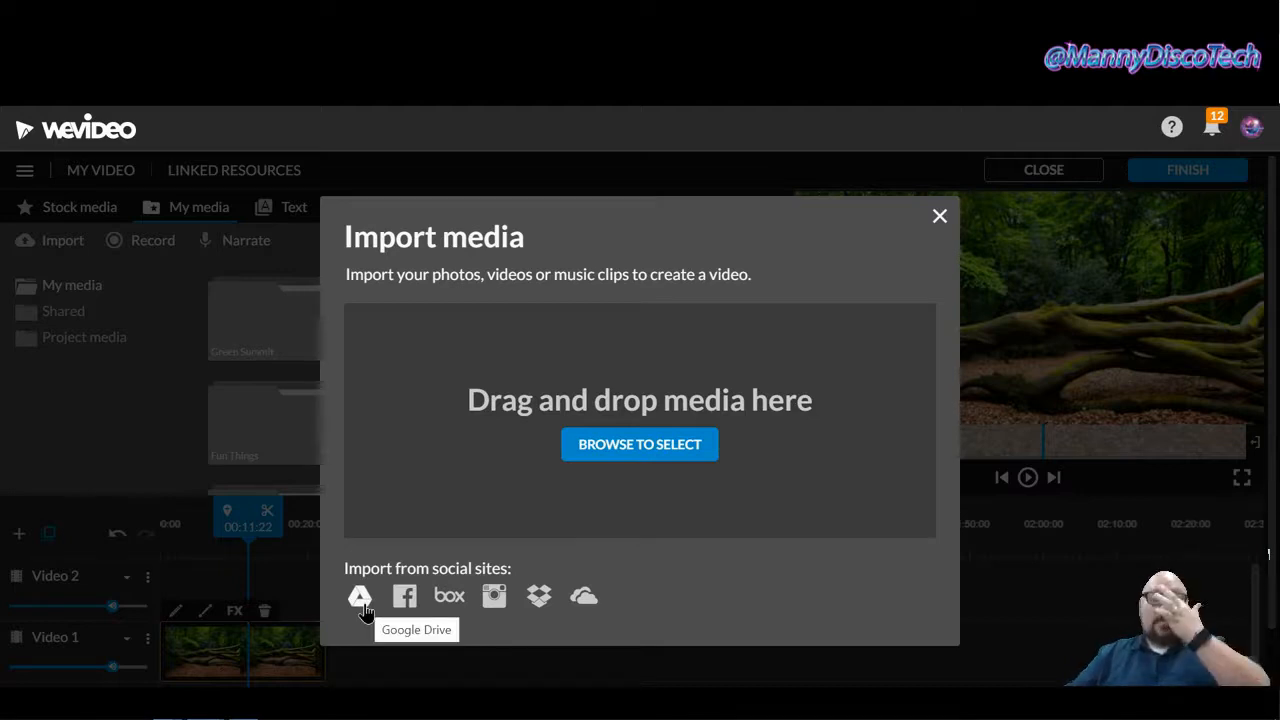
left_click(640, 444)
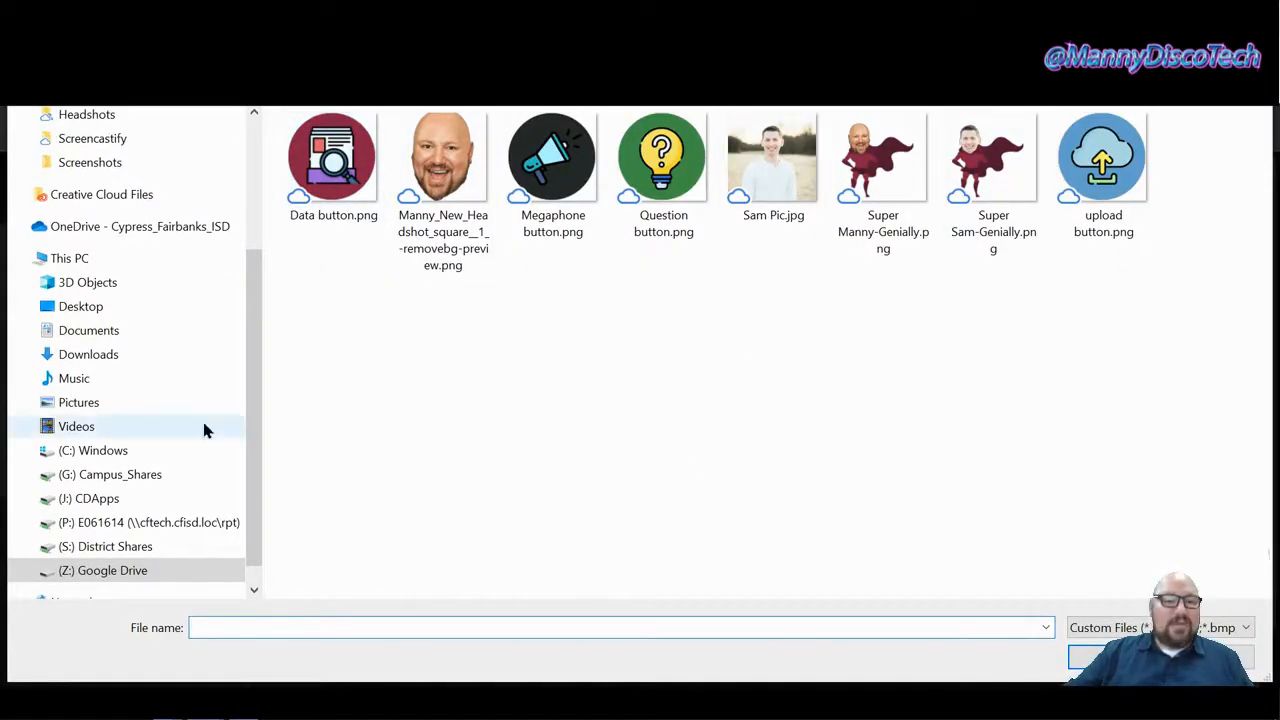
left_click(86, 404)
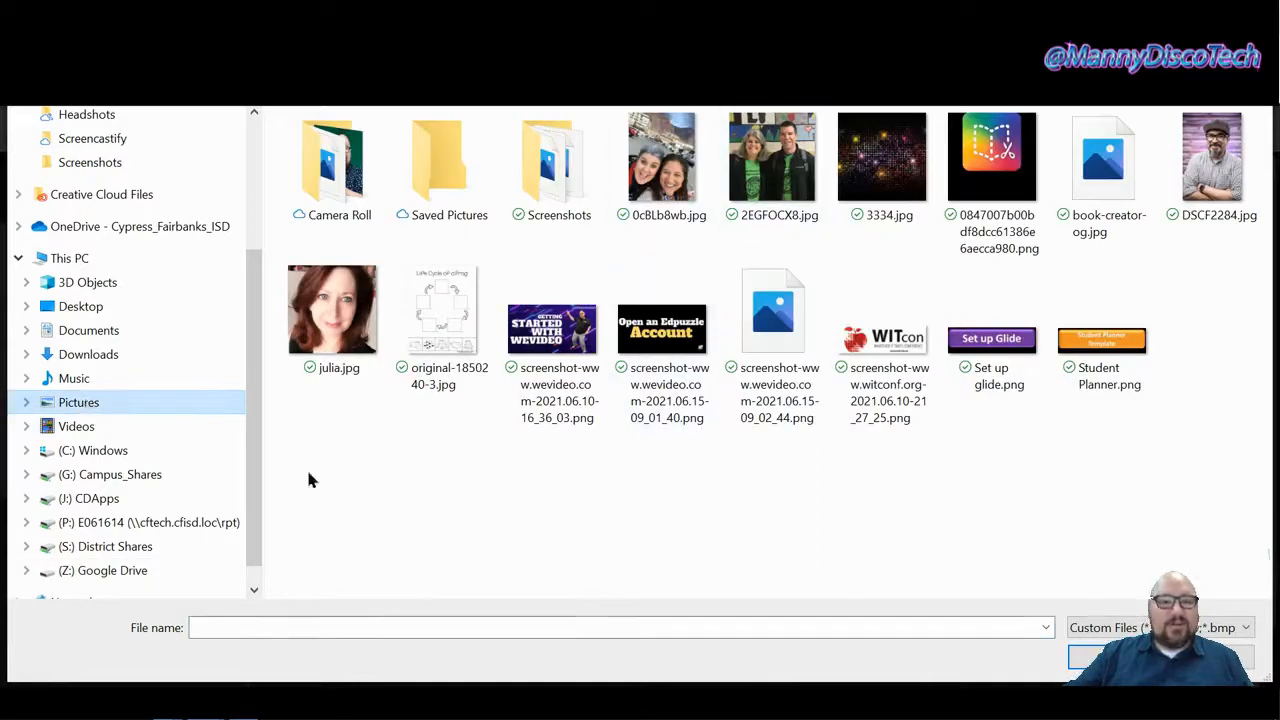
left_click(80, 358)
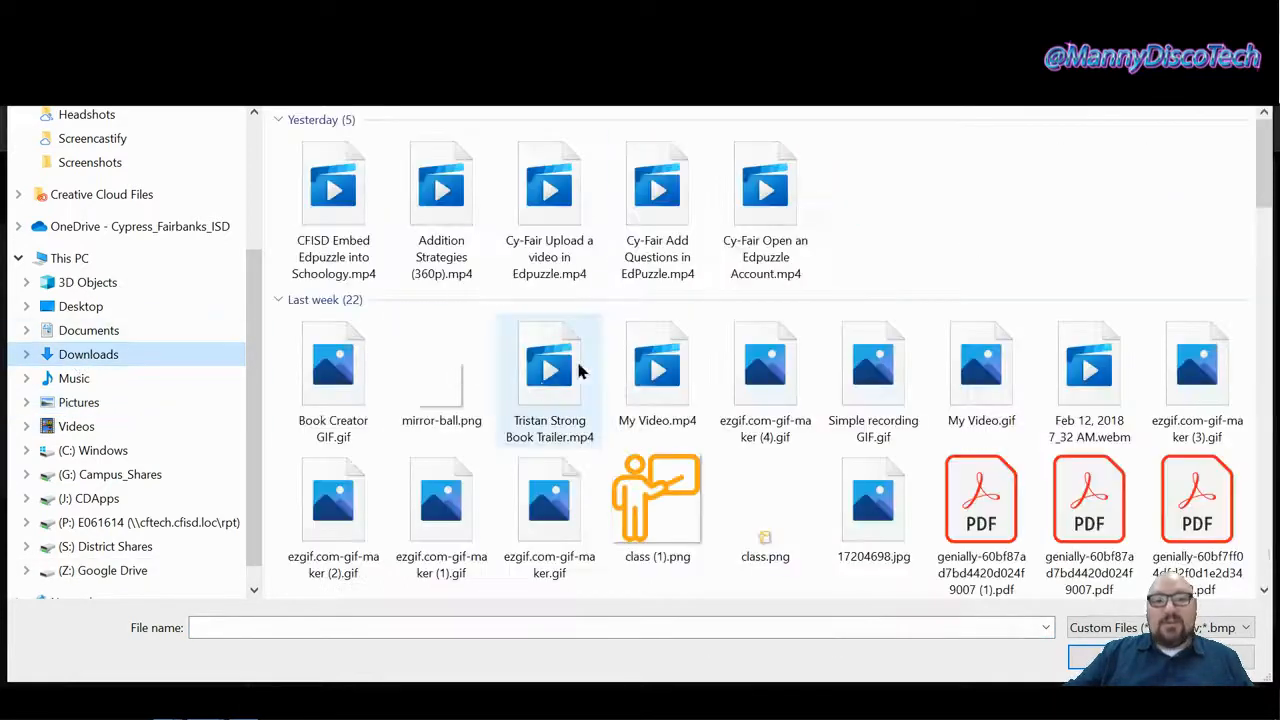
scroll(837, 391, "down", 6)
scroll(838, 392, "up", 8)
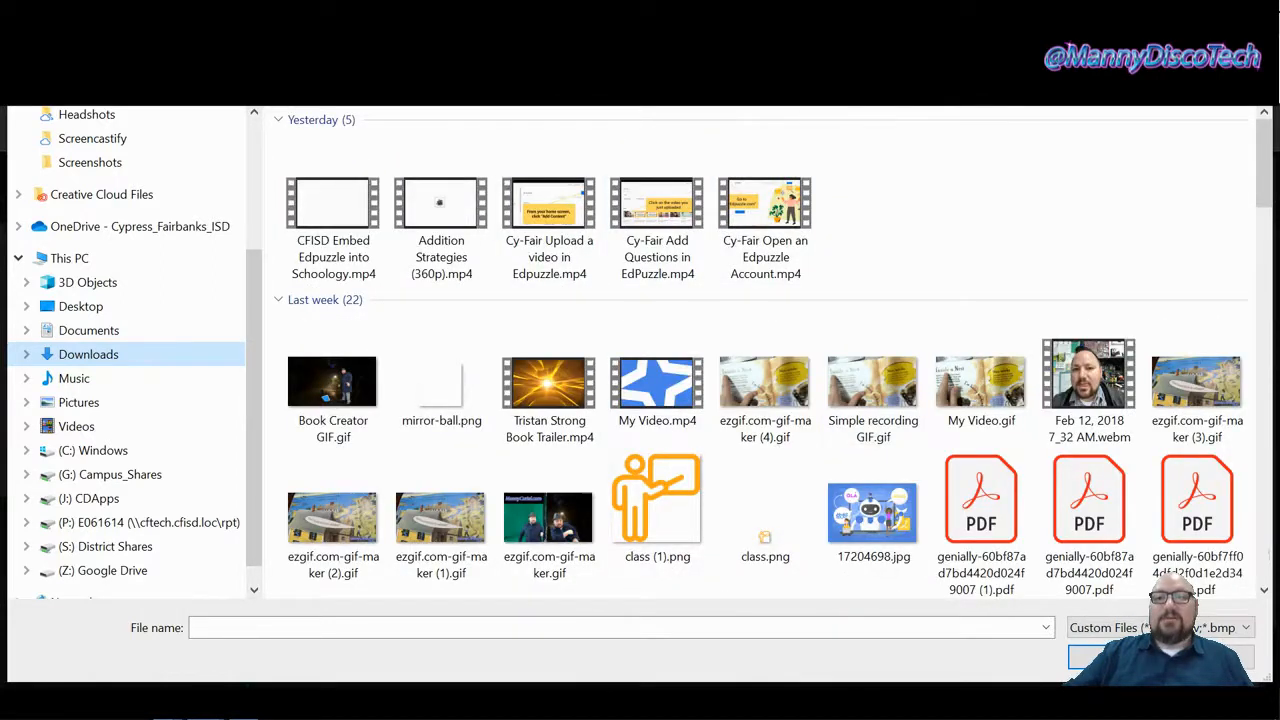
key("Escape")
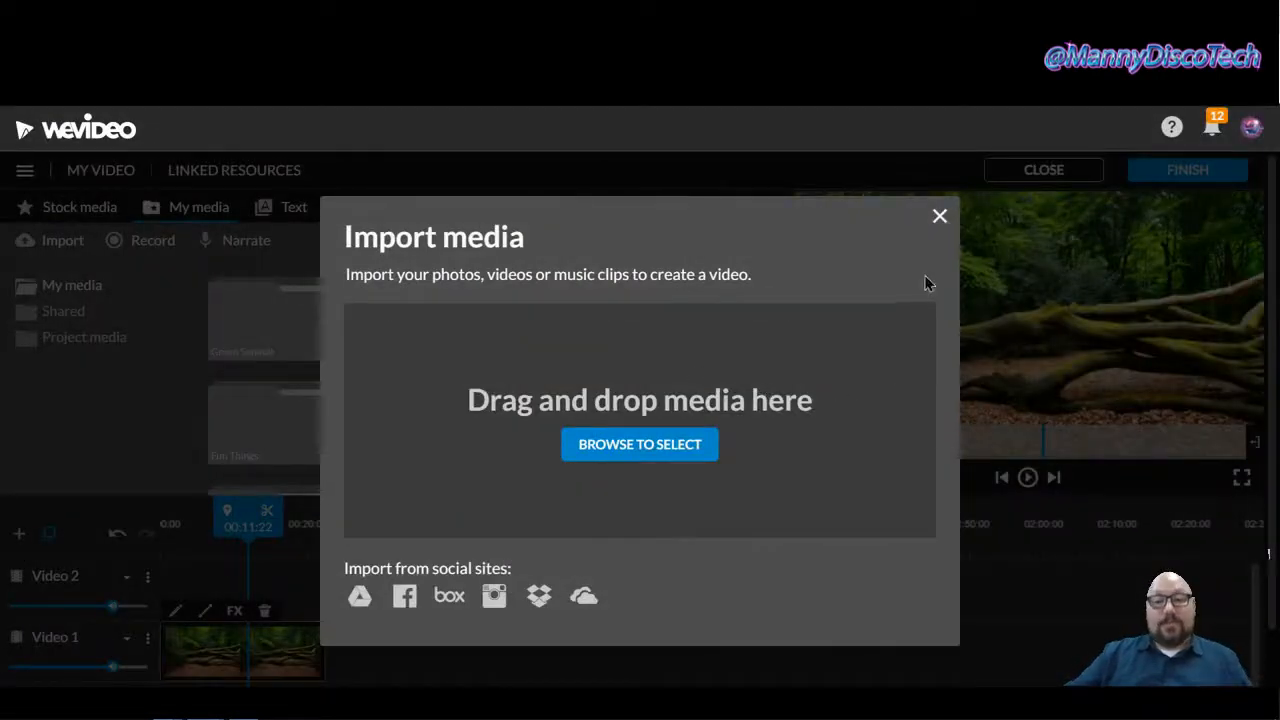
left_click(938, 215)
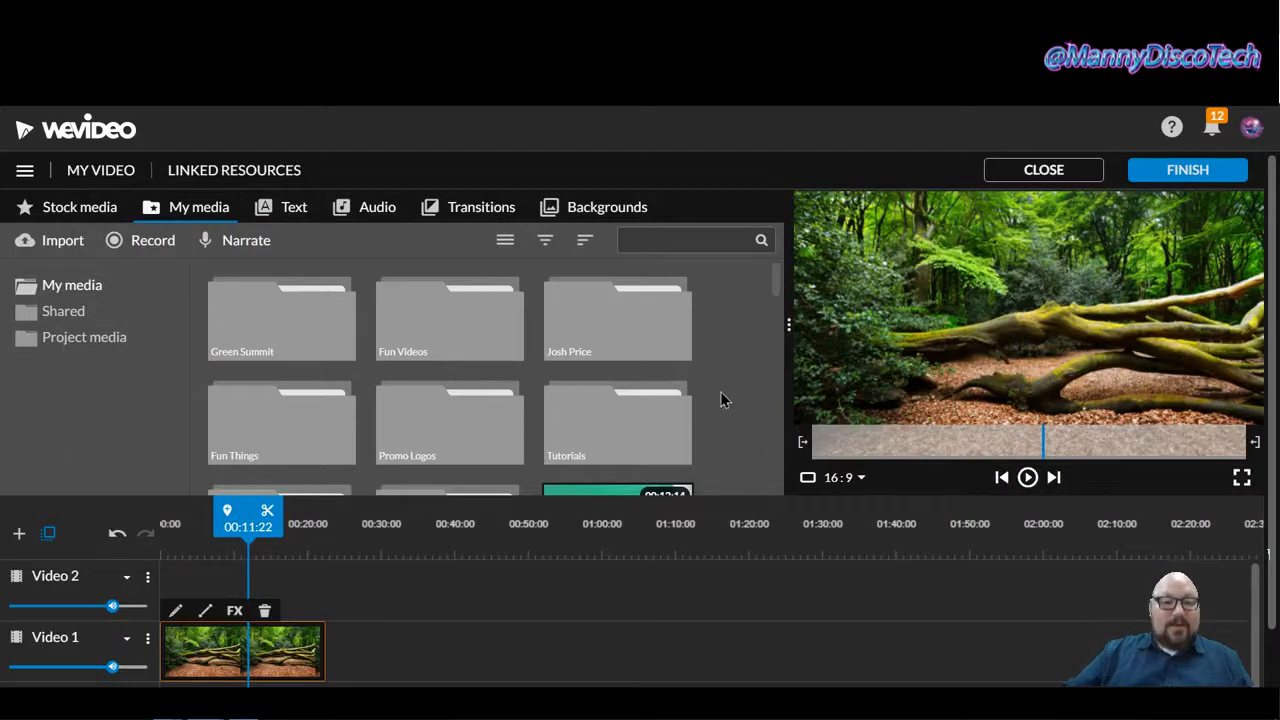
Preview the Dinos 2 clip from the Fun Things media folder and place it at the start of the Video 2 track.
double_click(310, 421)
double_click(425, 424)
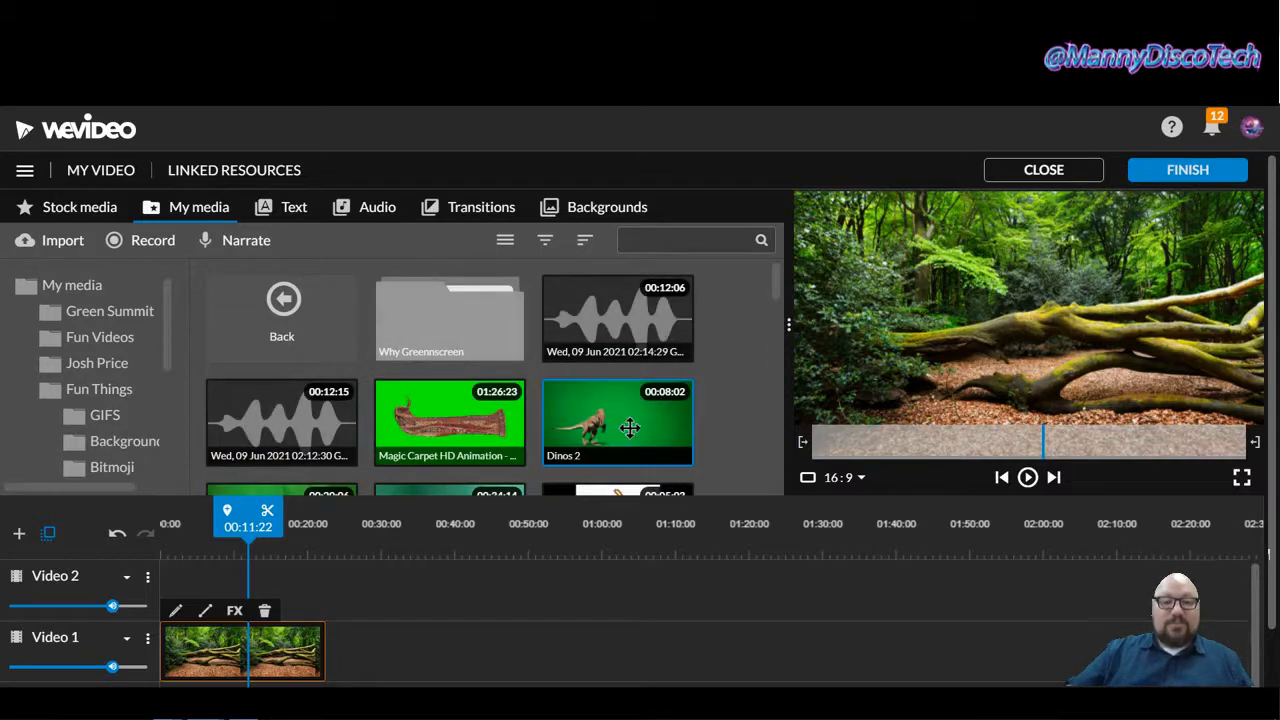
left_click(628, 426)
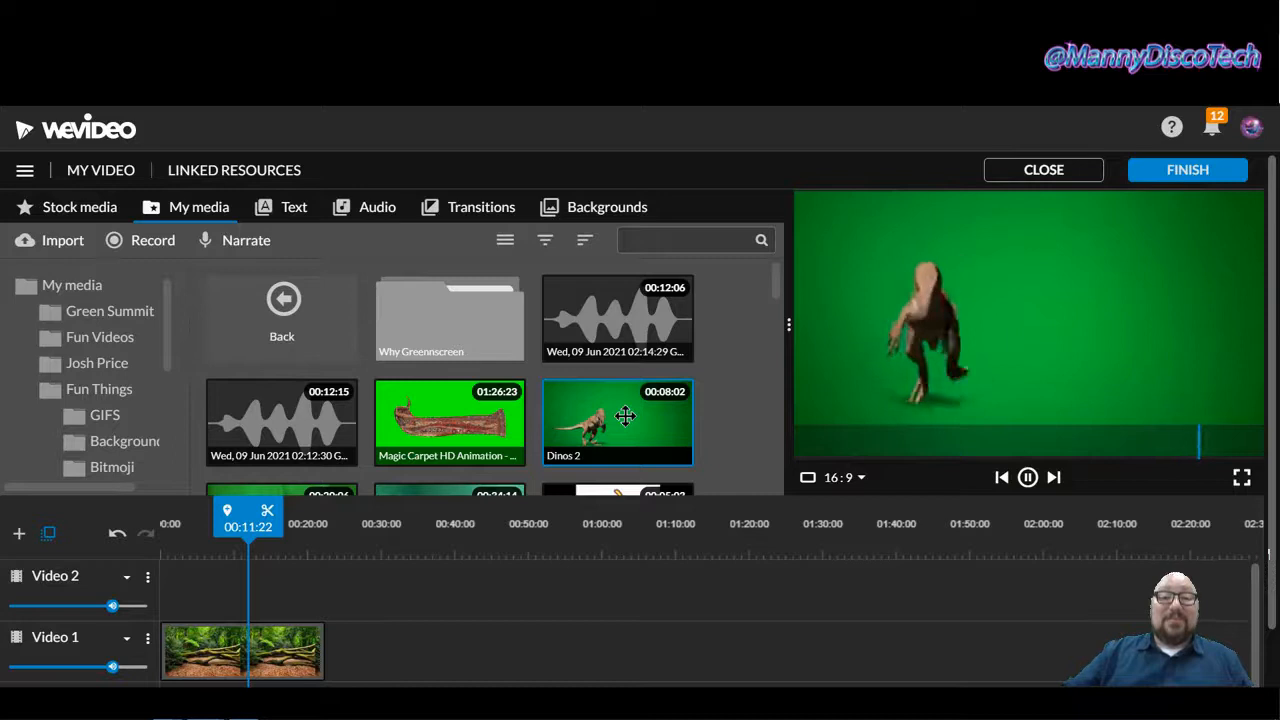
mouse_move(625, 416)
left_mouse_down()
mouse_move(550, 502)
mouse_move(355, 586)
mouse_move(181, 592)
left_mouse_up()
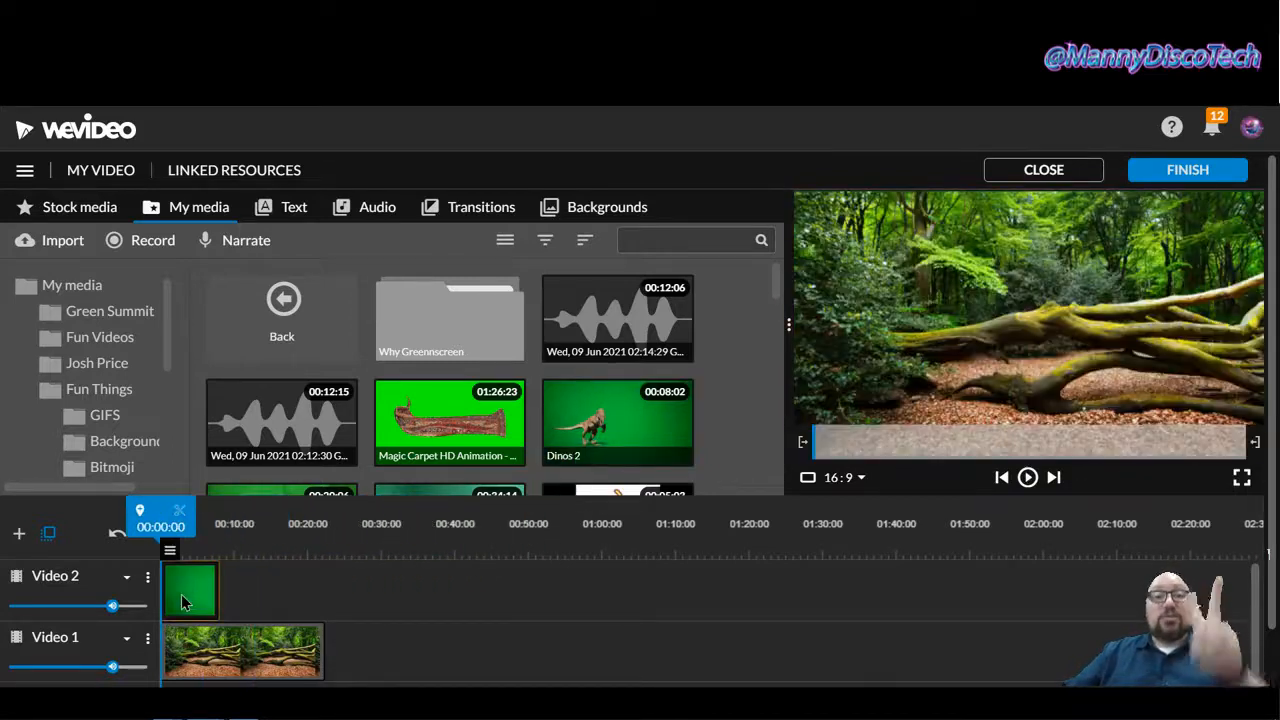
Open the Dinos 2 clip for editing at 00:03:13 and key out its green background by sampling color 005514.
left_click(181, 594)
left_click_drag(157, 510, 186, 513)
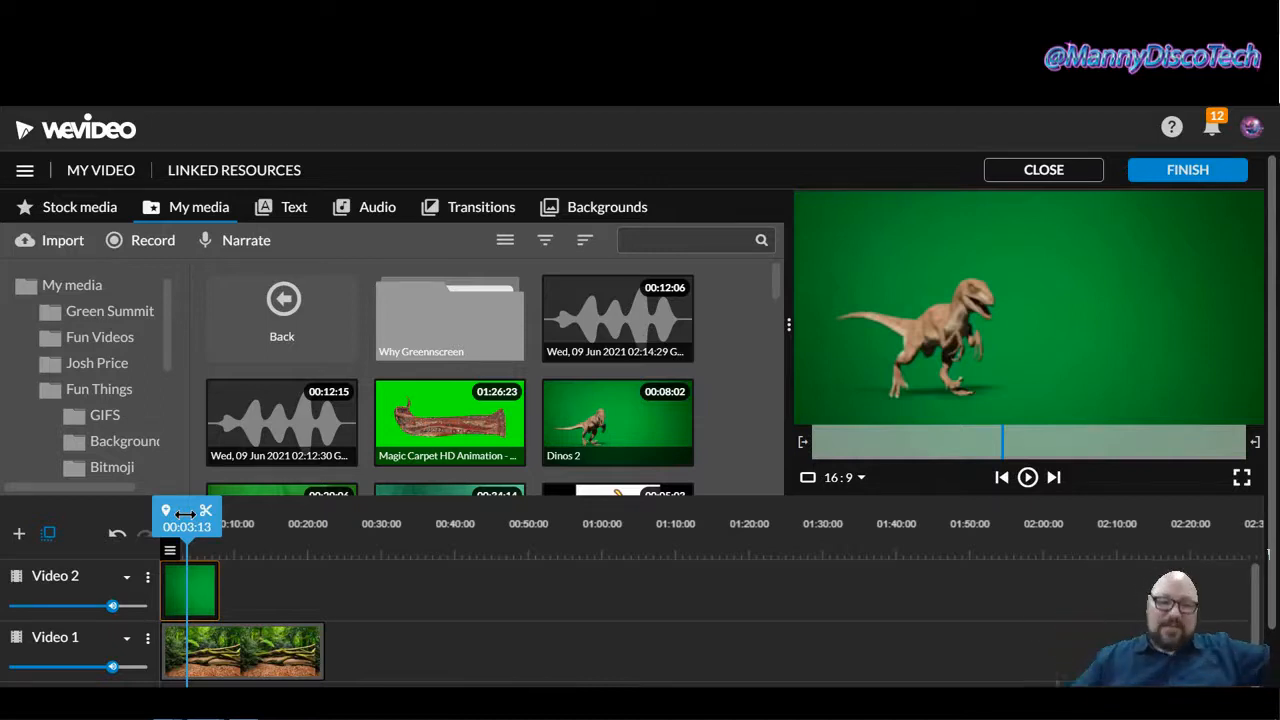
double_click(199, 587)
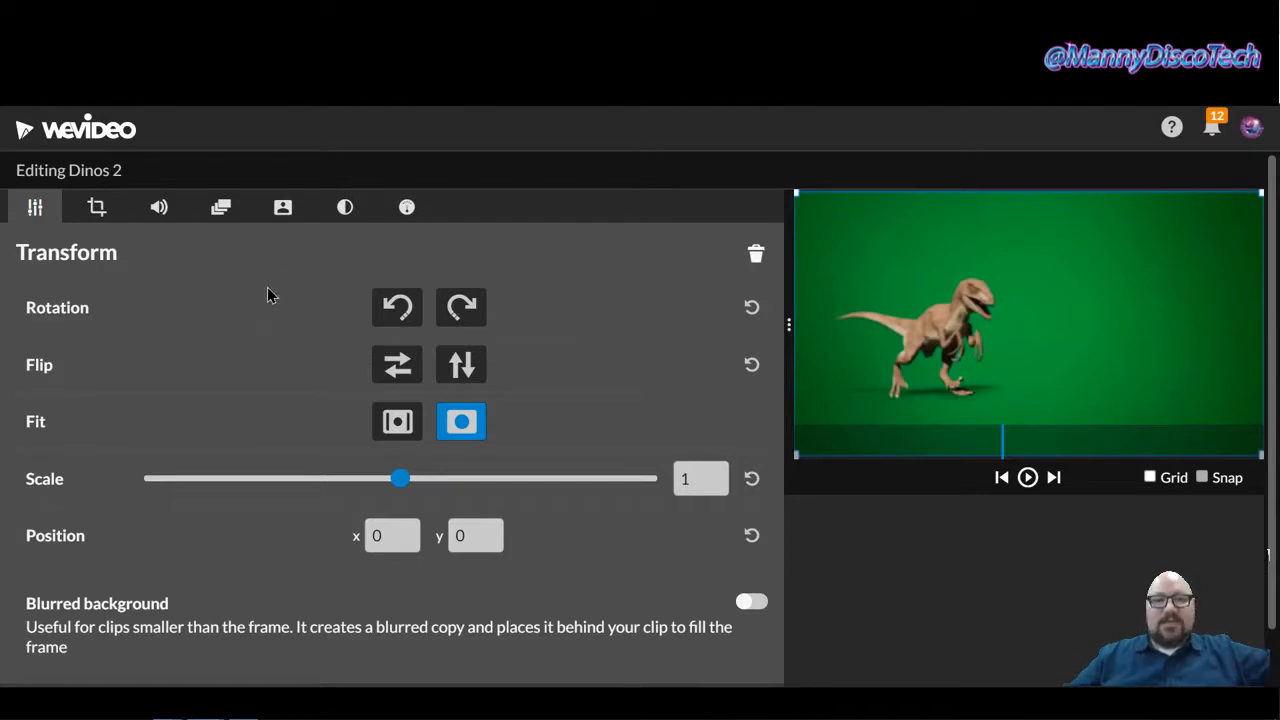
left_click(283, 212)
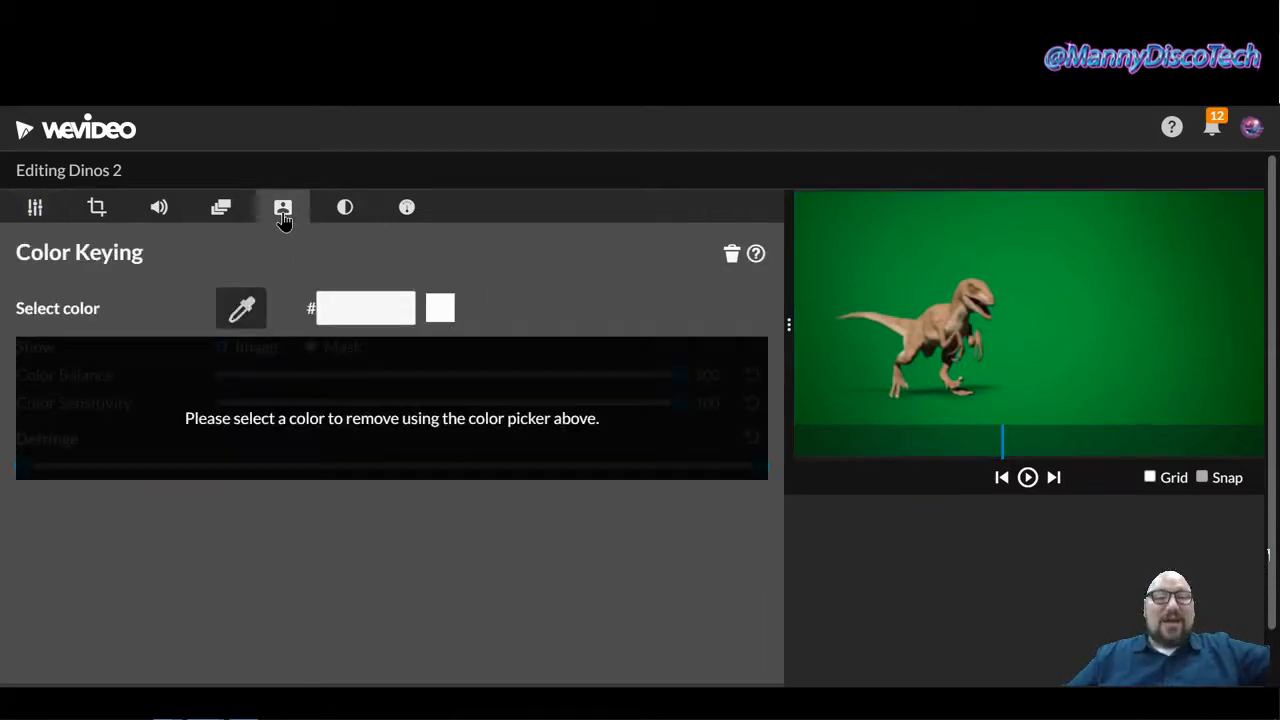
left_click(240, 314)
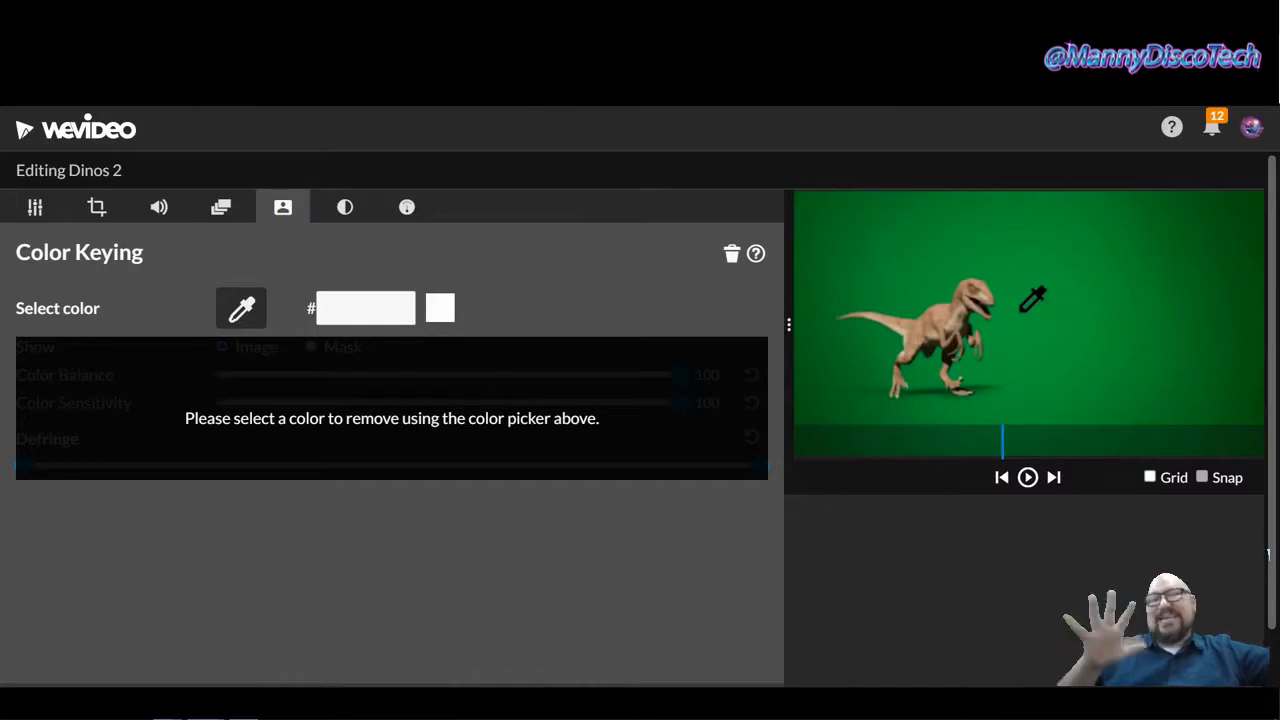
left_click(1225, 204)
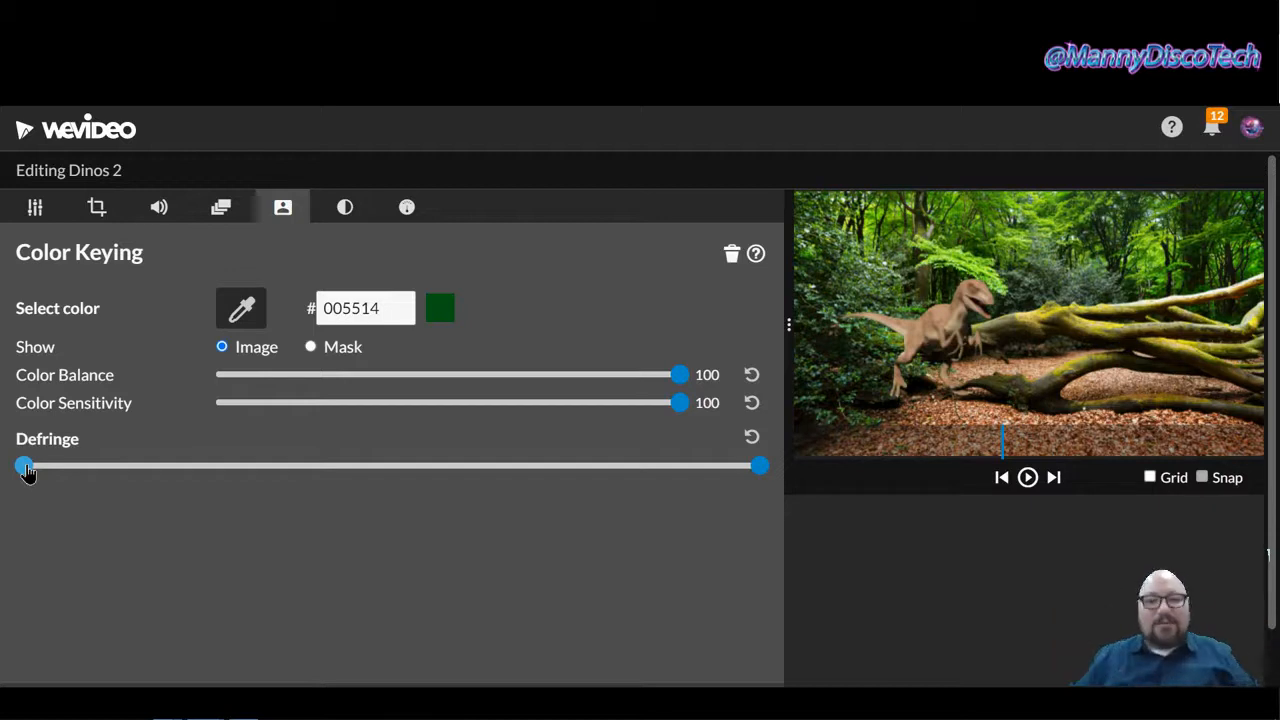
Raise the lower Defringe limit of the dinosaur clip's color key to about nine tenths of the range and save the changes.
left_click_drag(26, 472, 663, 480)
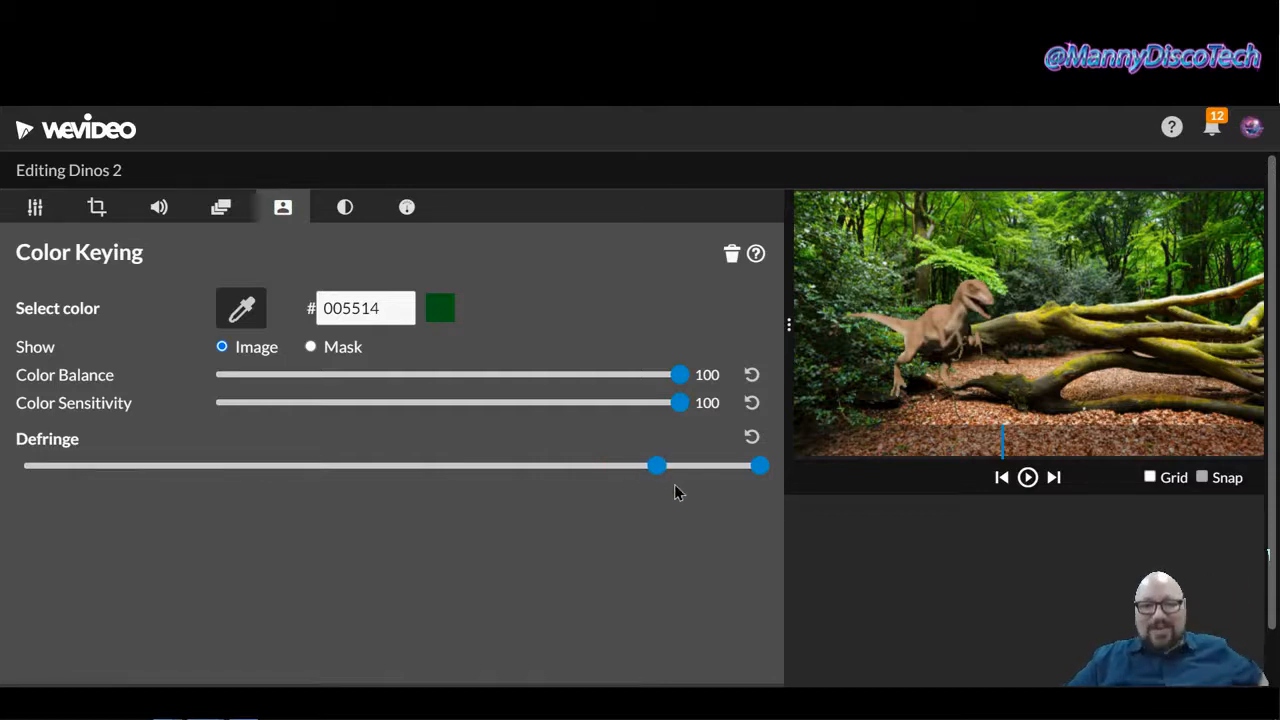
left_click_drag(657, 470, 679, 475)
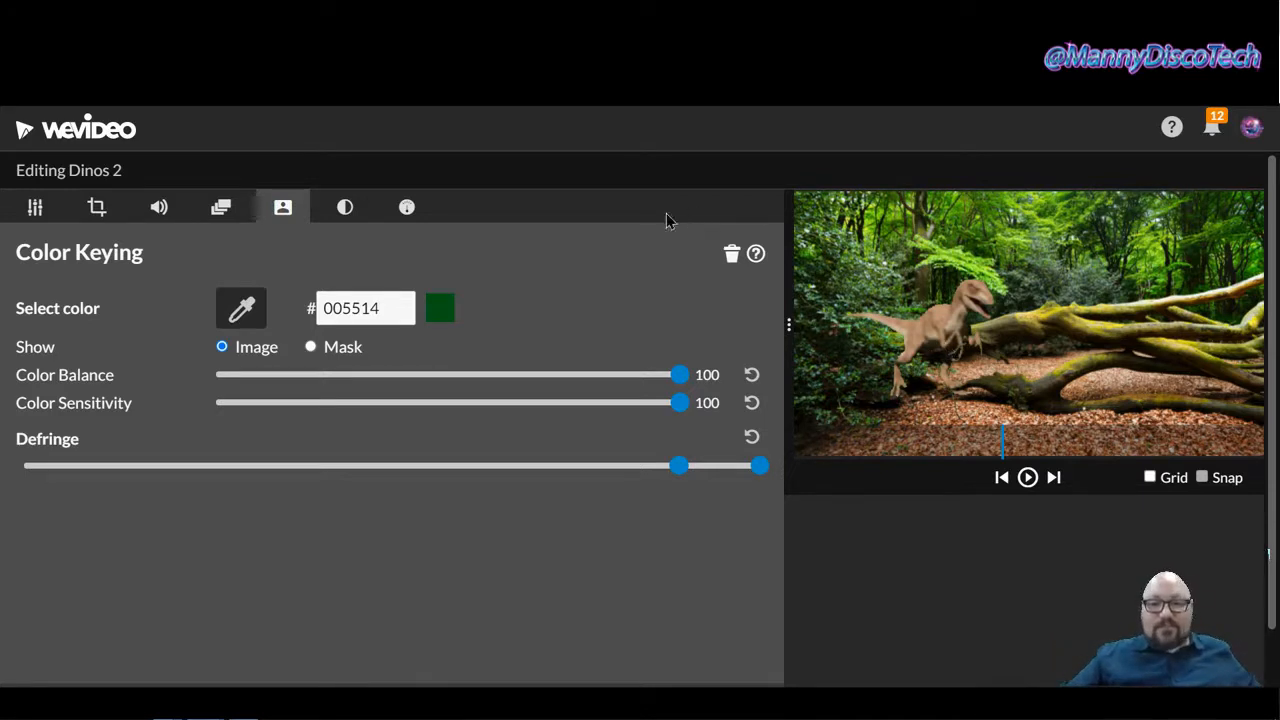
scroll(585, 516, "down", 1)
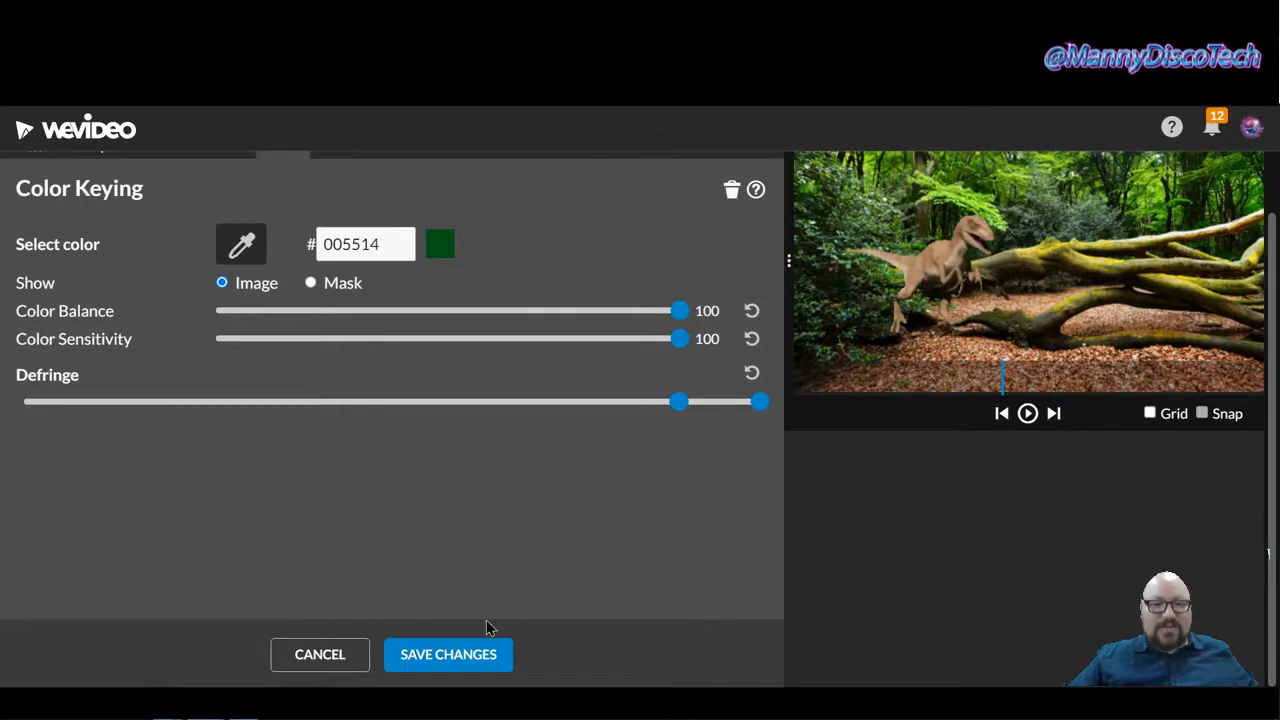
left_click(466, 663)
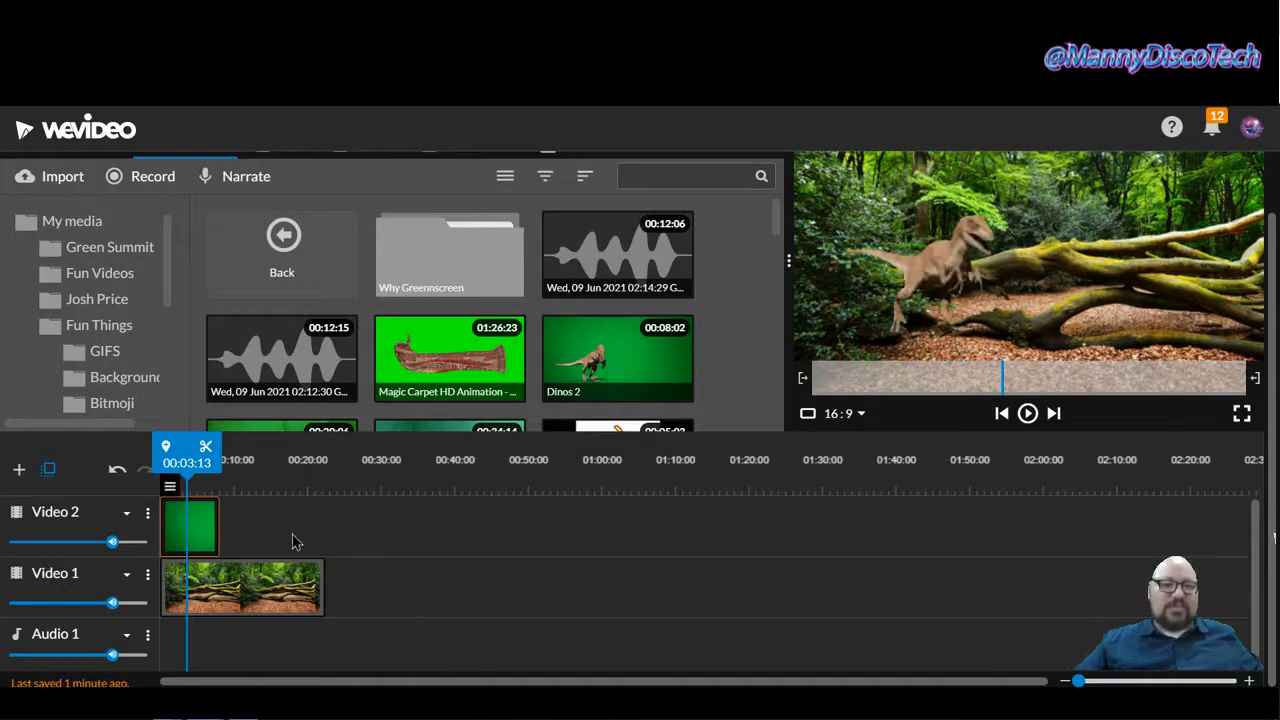
Play back the keyed dinosaur over the forest from the start of the timeline to about 5 seconds.
left_click_drag(166, 447, 152, 450)
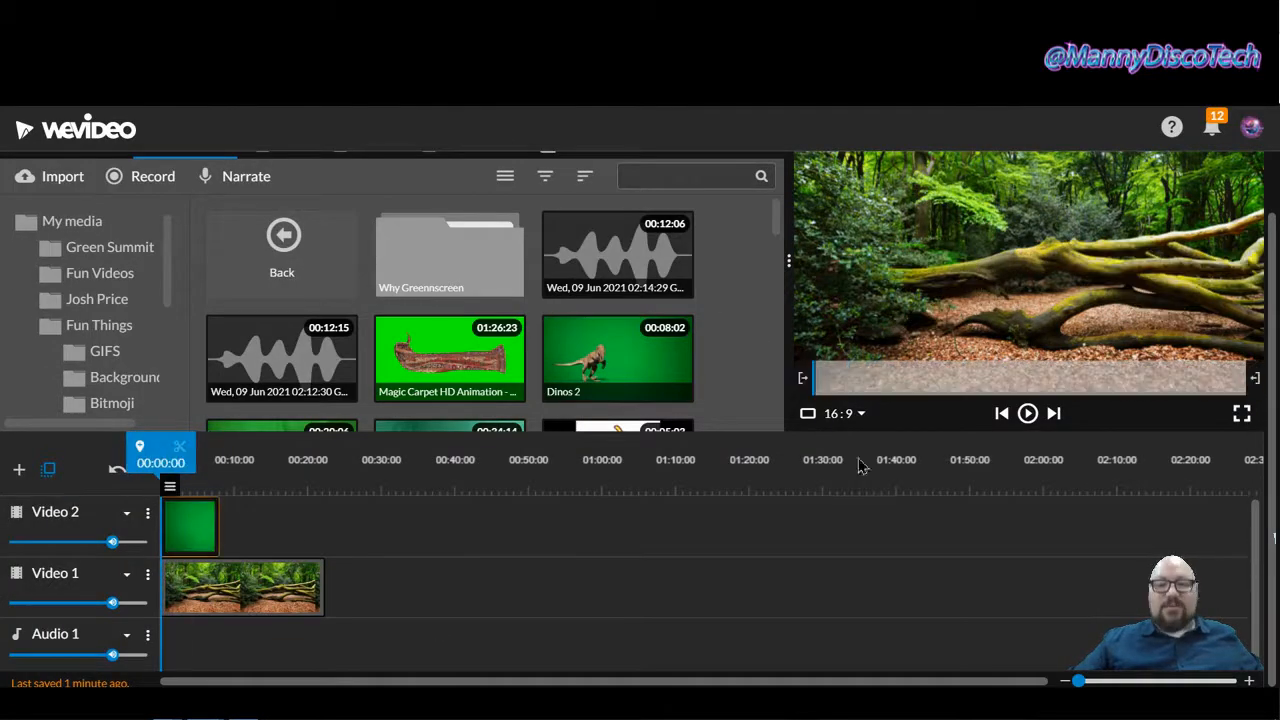
left_click(1028, 414)
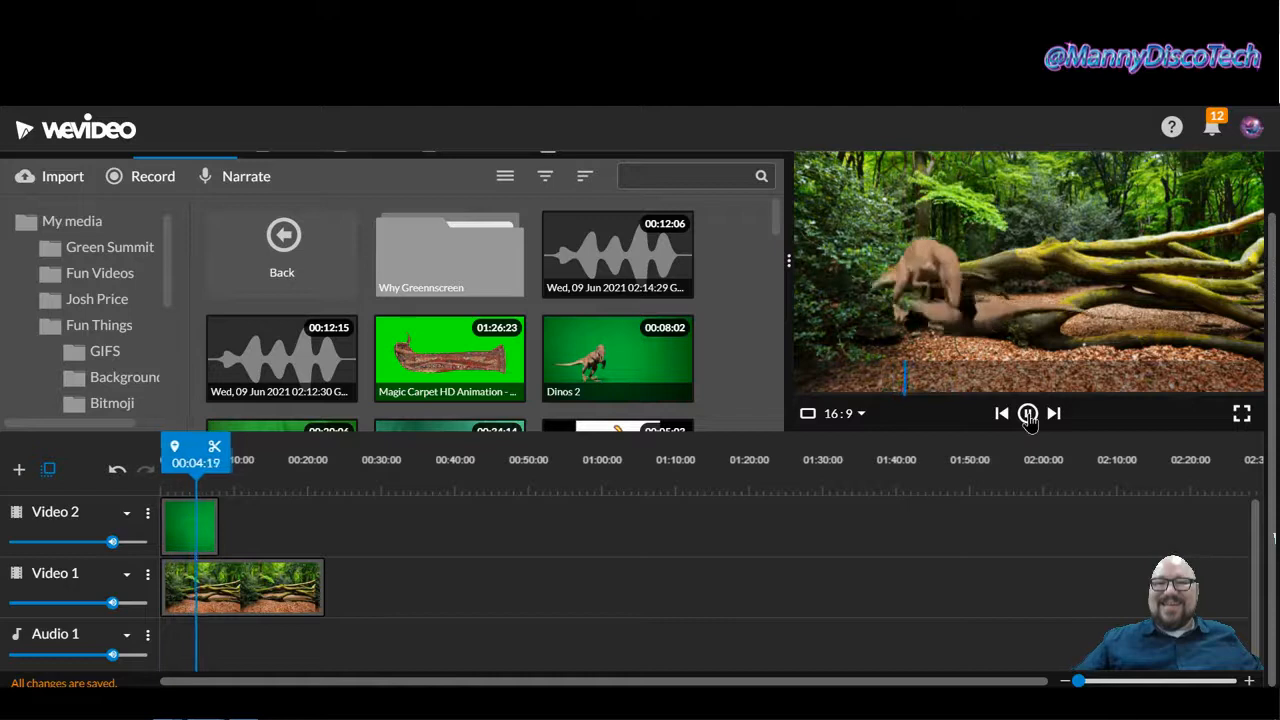
left_click(1028, 414)
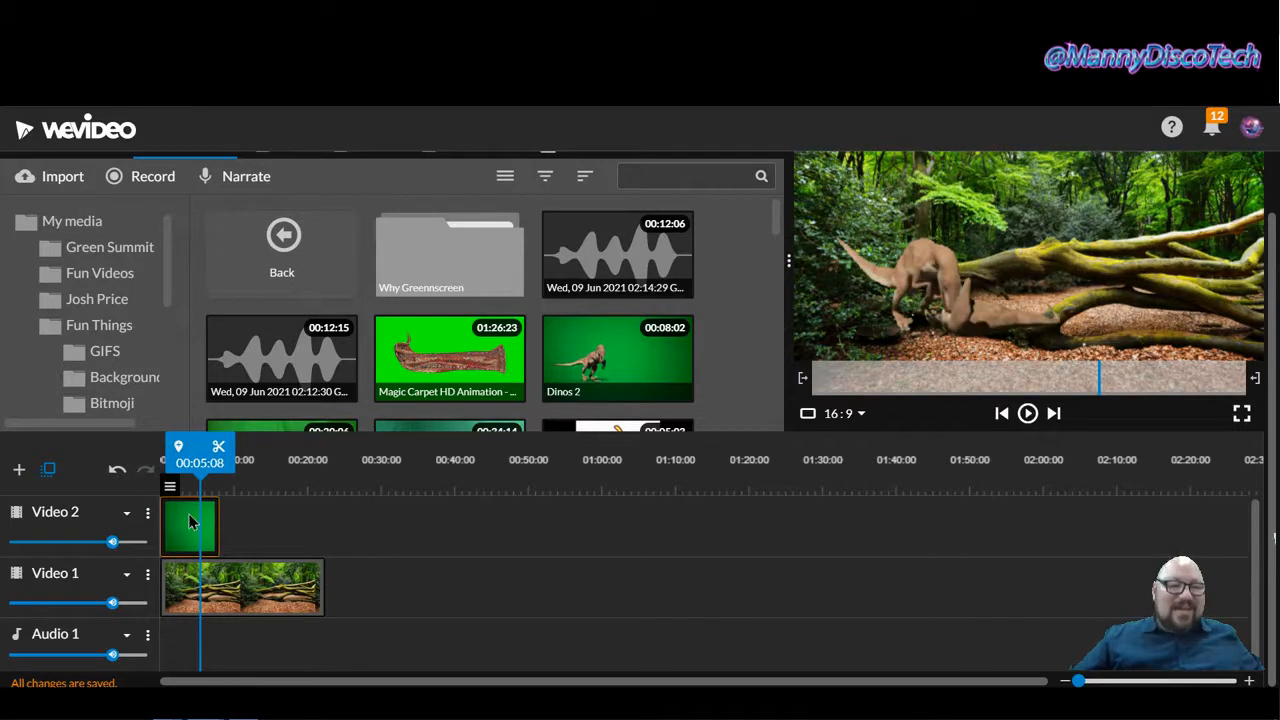
Split the dinosaur clip on Video 2 at 00:02:11 and delete the first part.
left_click_drag(198, 447, 176, 440)
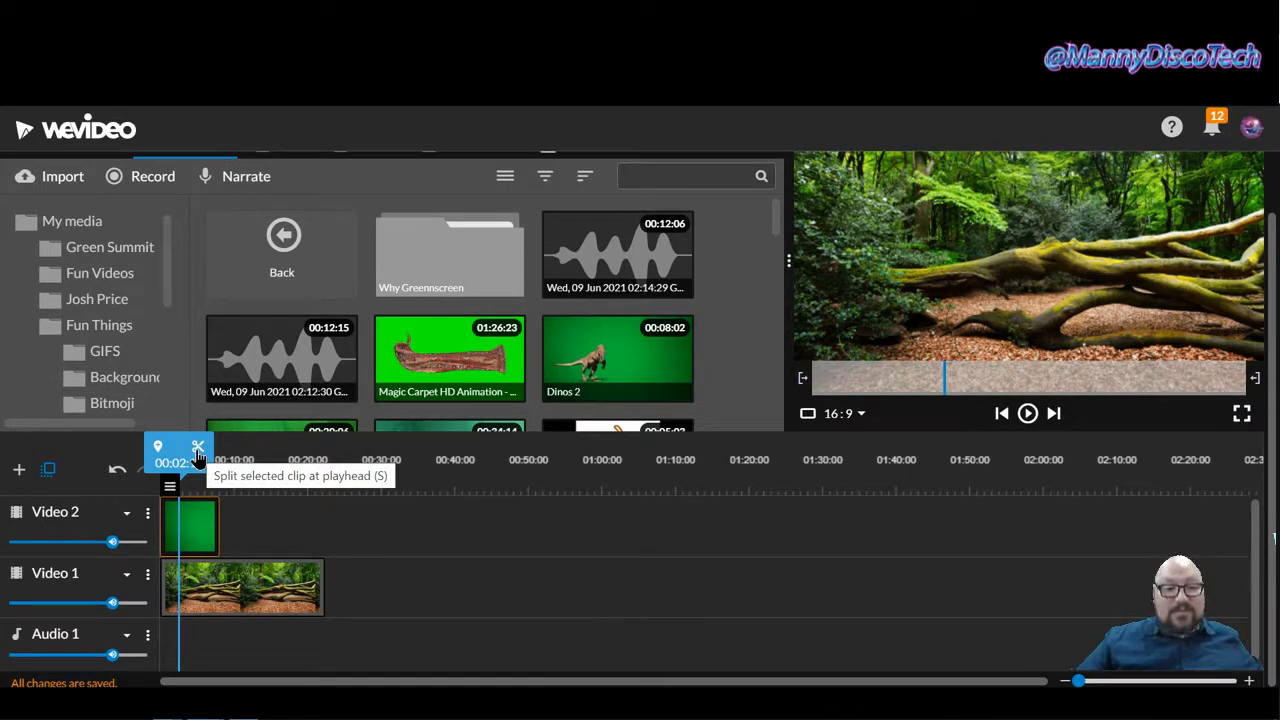
left_click(198, 450)
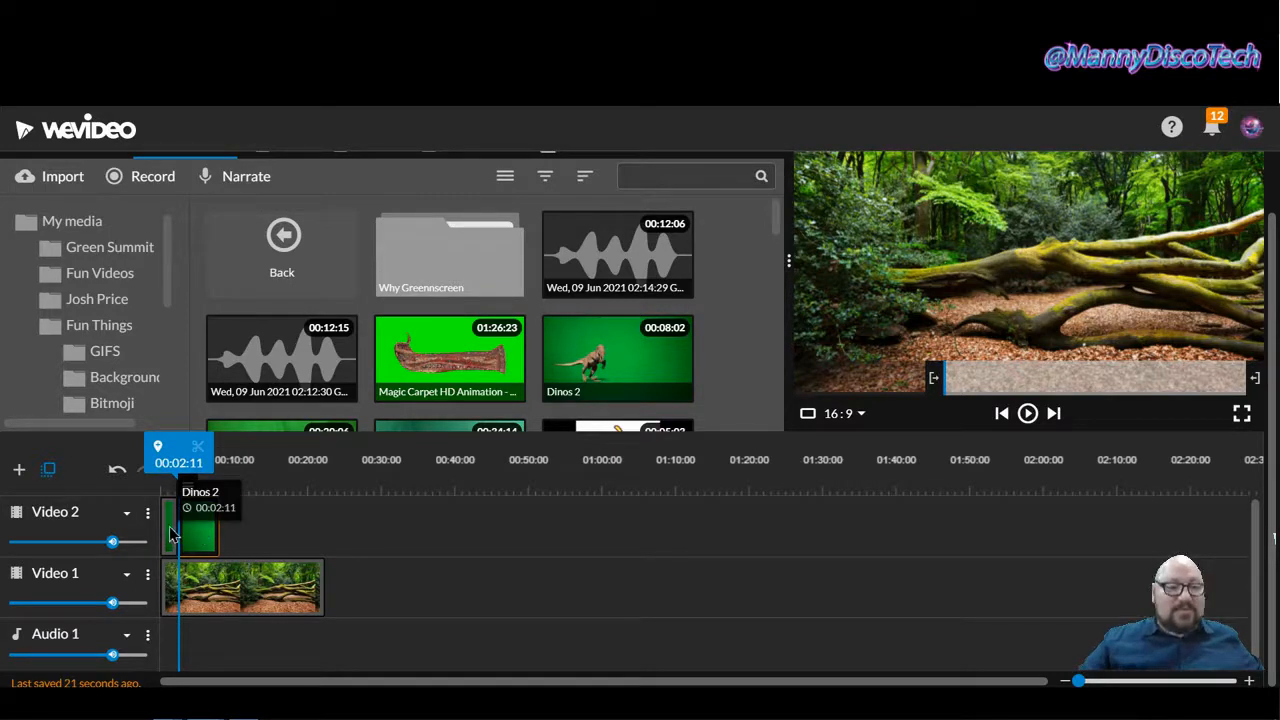
left_click_drag(171, 528, 170, 525)
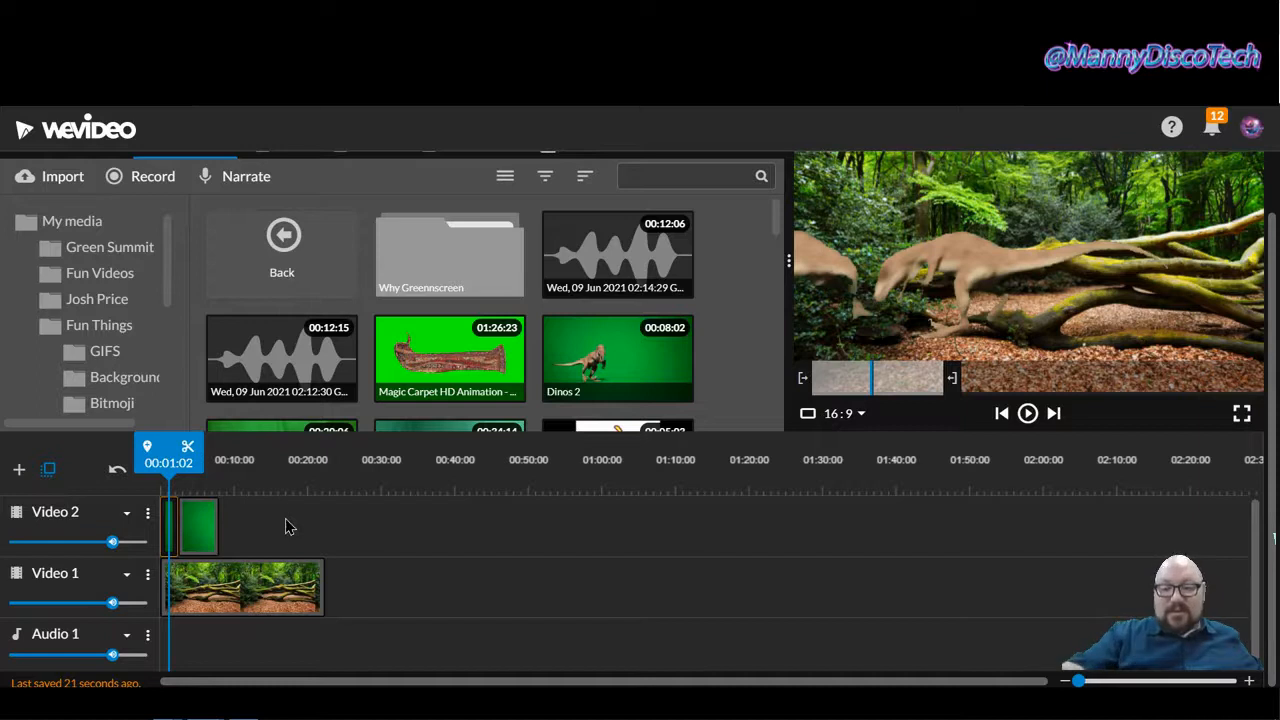
key("Delete")
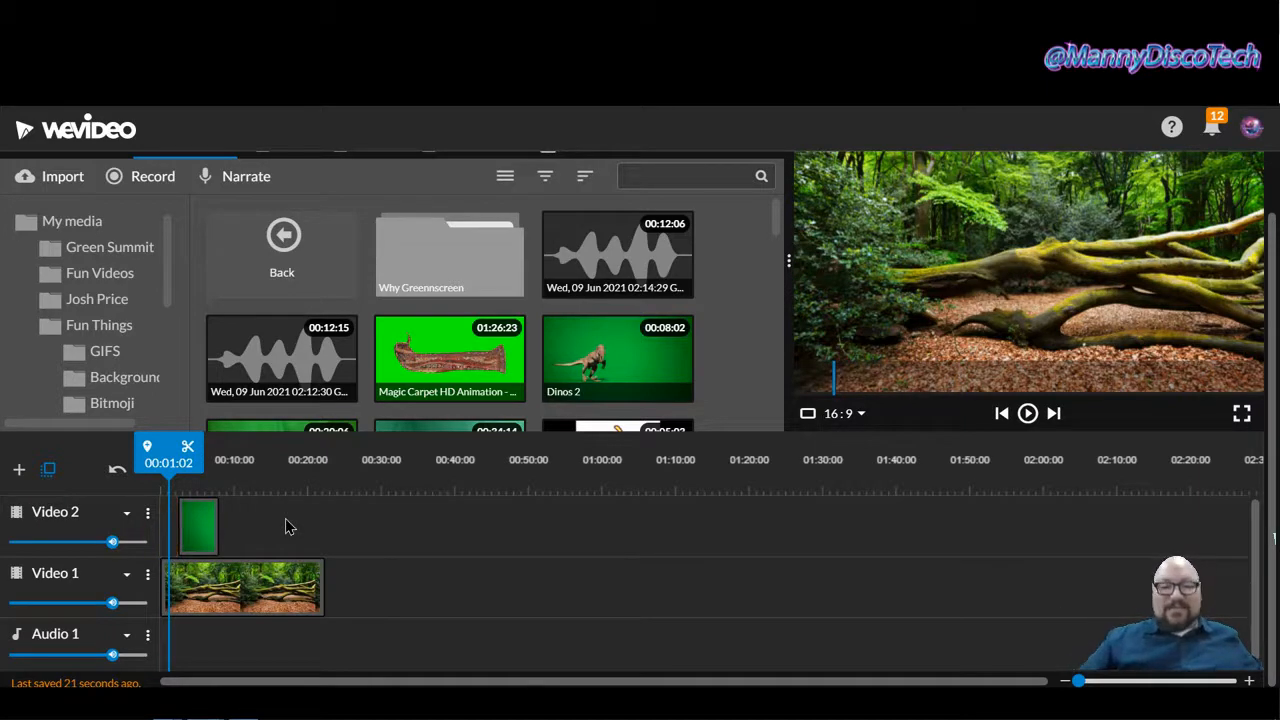
Move the remaining dinosaur clip to the start of Video 2 and play back the result.
left_click(203, 528)
left_click_drag(203, 528, 188, 527)
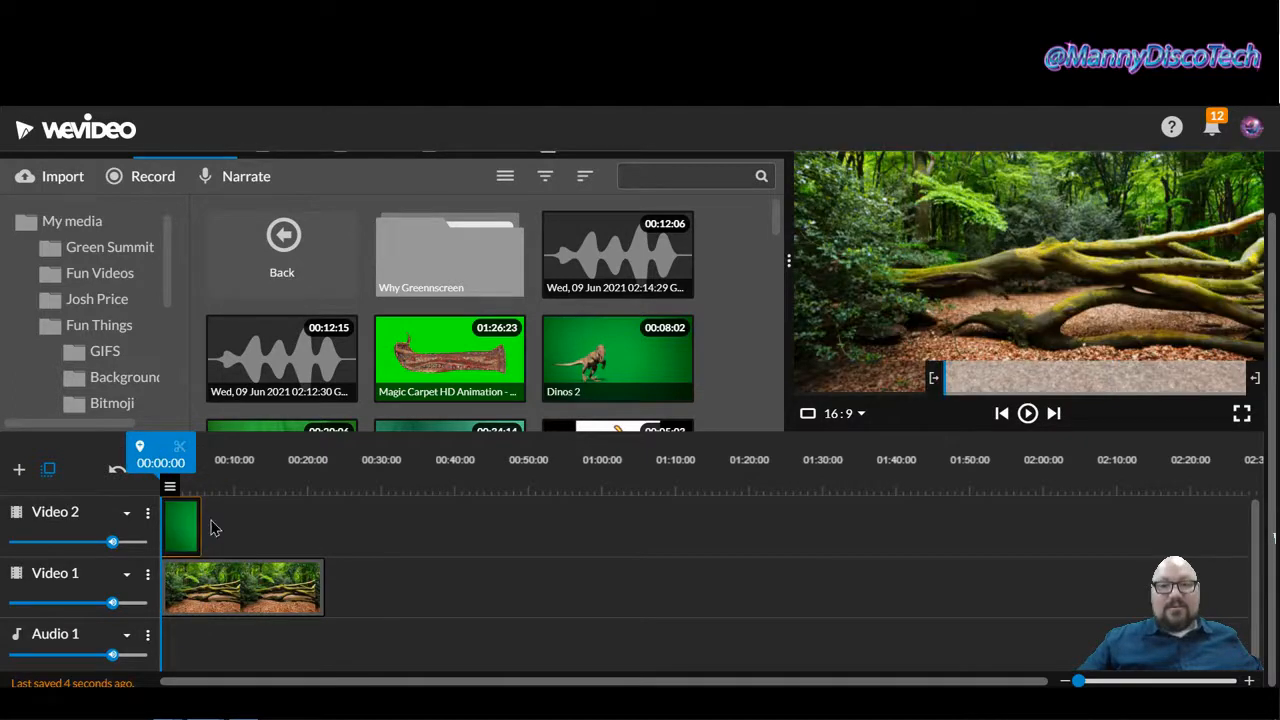
left_click(1028, 414)
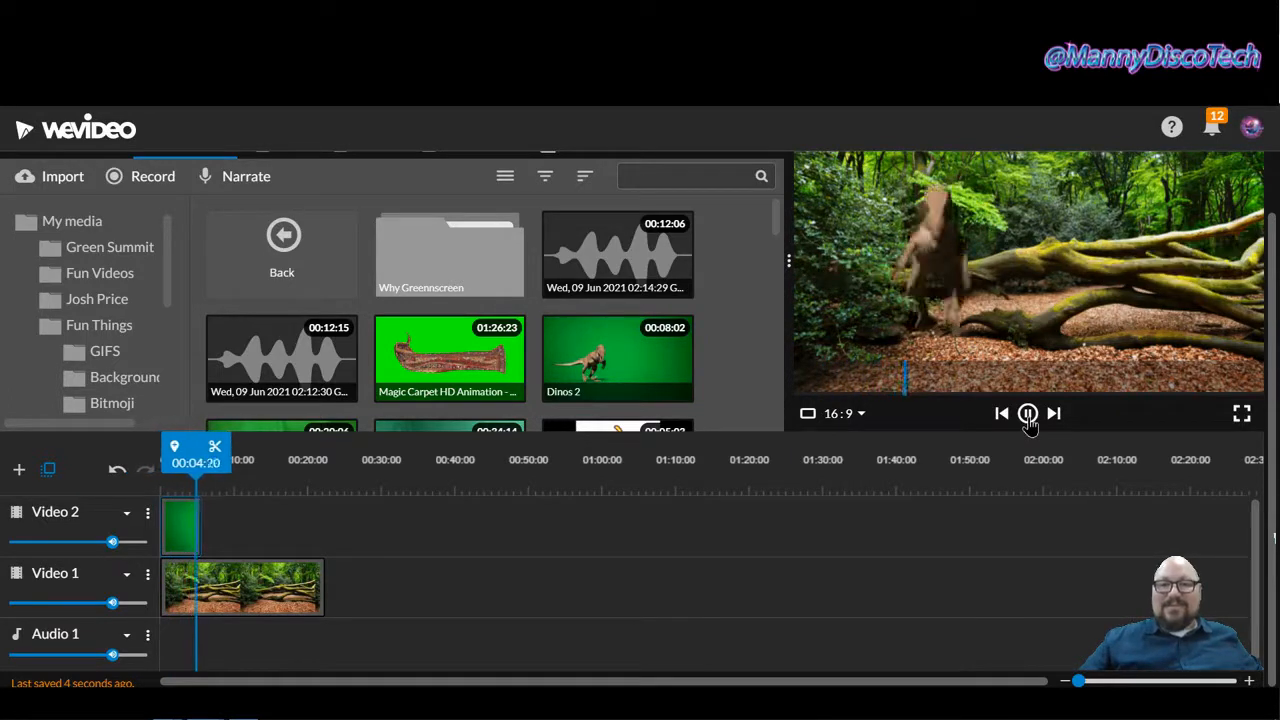
left_click(1028, 414)
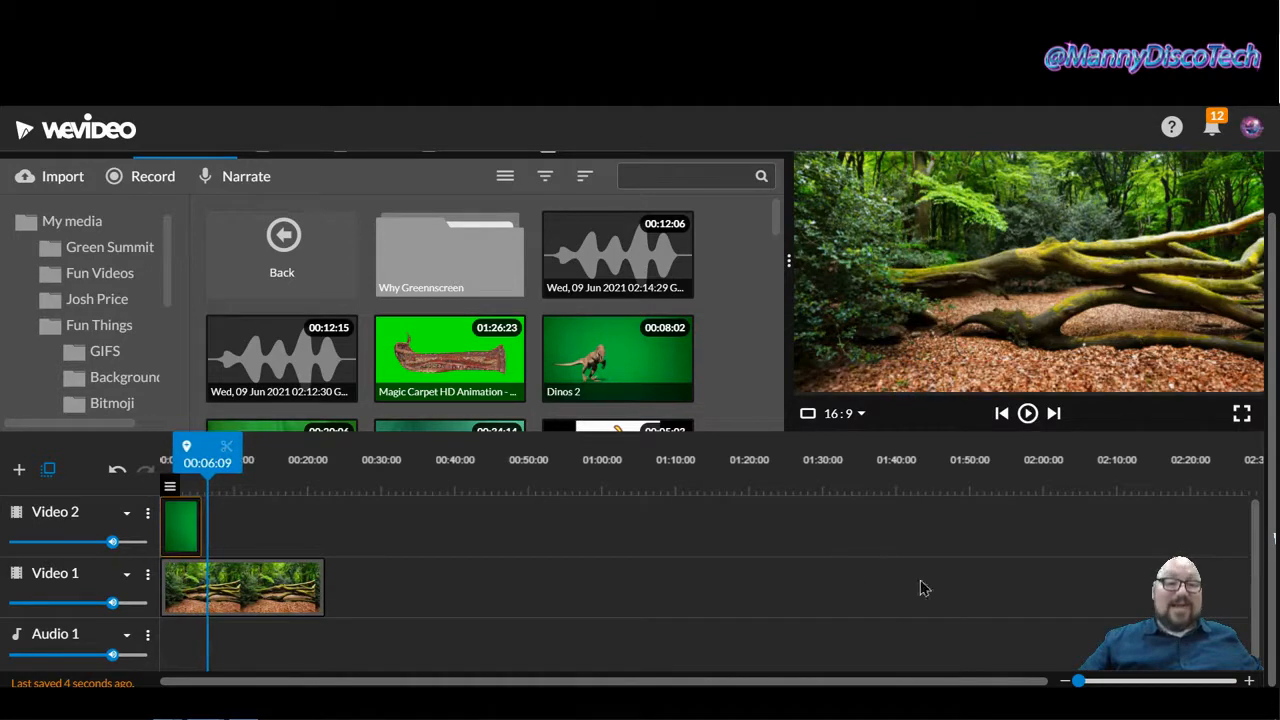
Trim the end of the forest image clip on Video 1 to 00:05:16, level with the dinosaur clip's end.
left_click(286, 592)
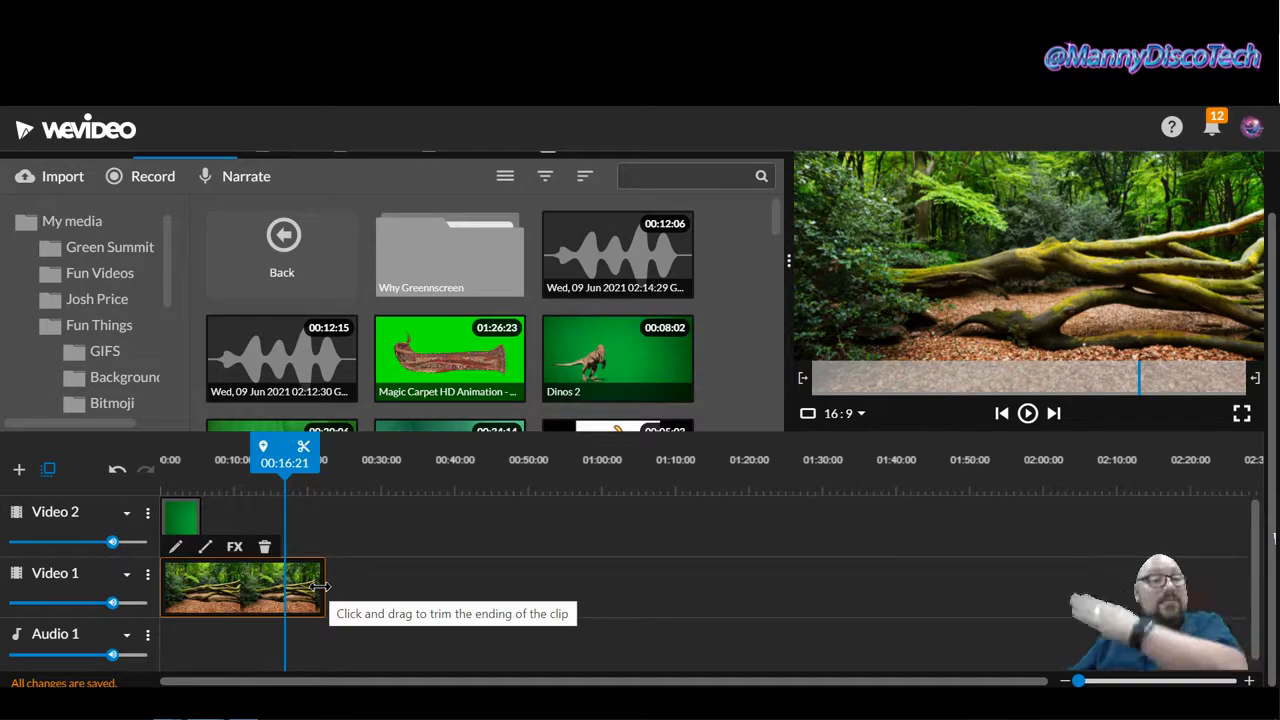
left_click_drag(320, 587, 201, 594)
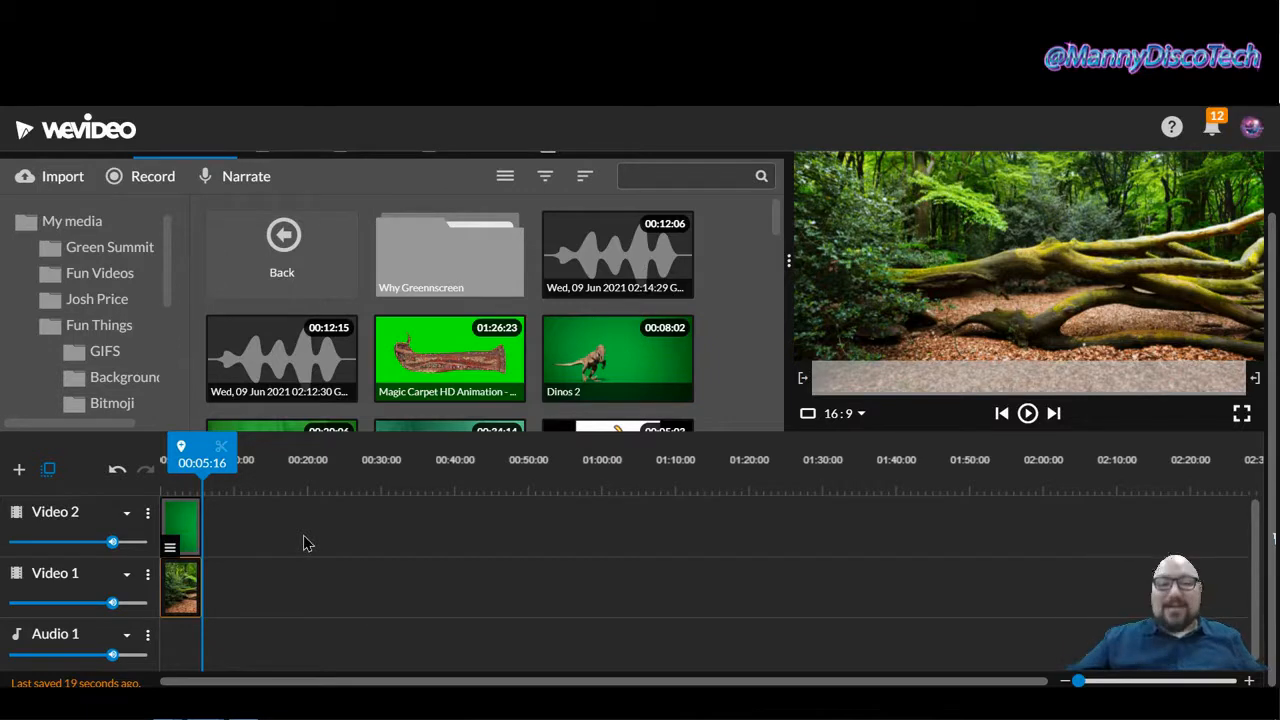
Move the dinosaur clip along Video 2, try restoring its cut beginning, undo the extension and return the clip to the track's start.
left_click_drag(181, 520, 255, 535)
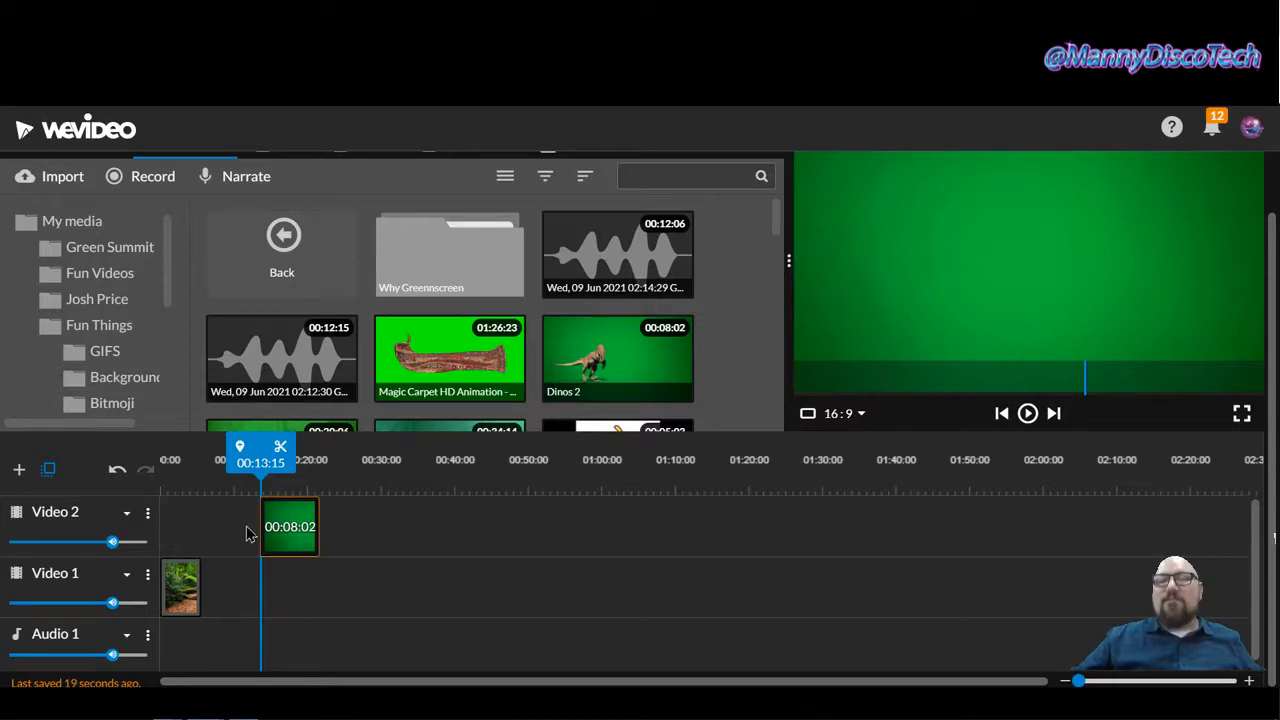
left_click_drag(248, 535, 255, 535)
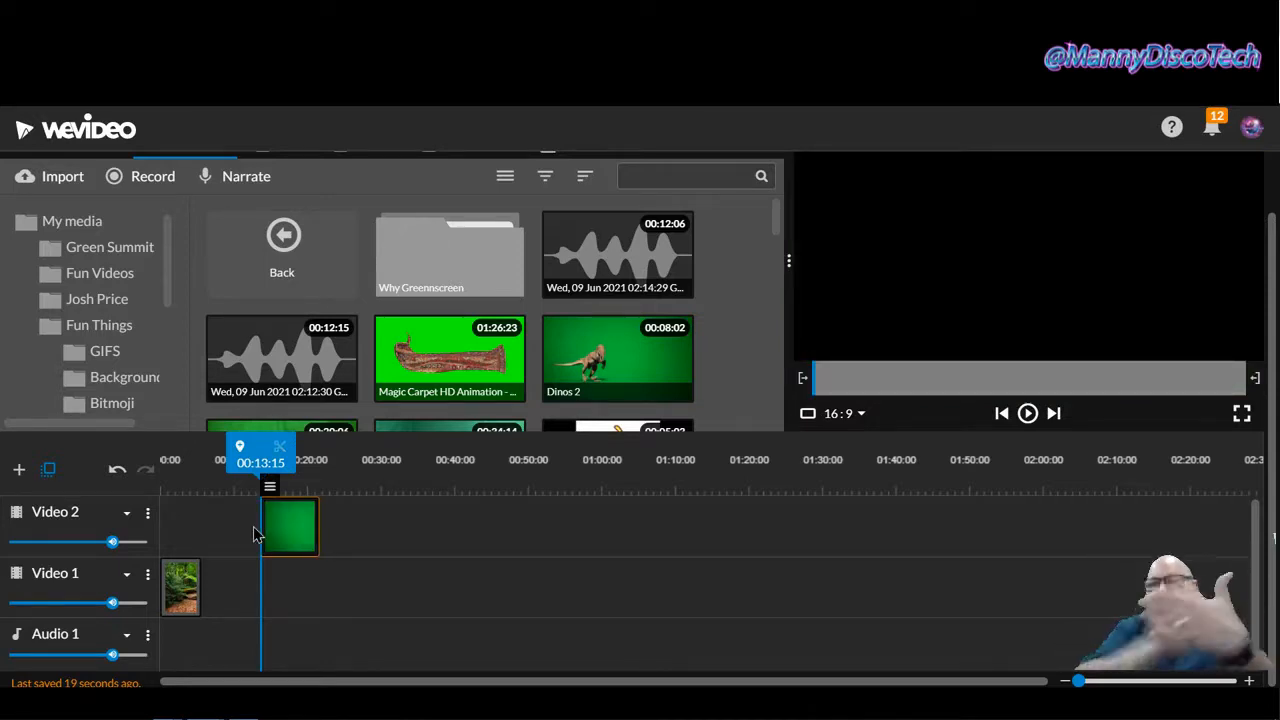
scroll(254, 534, "up", 1)
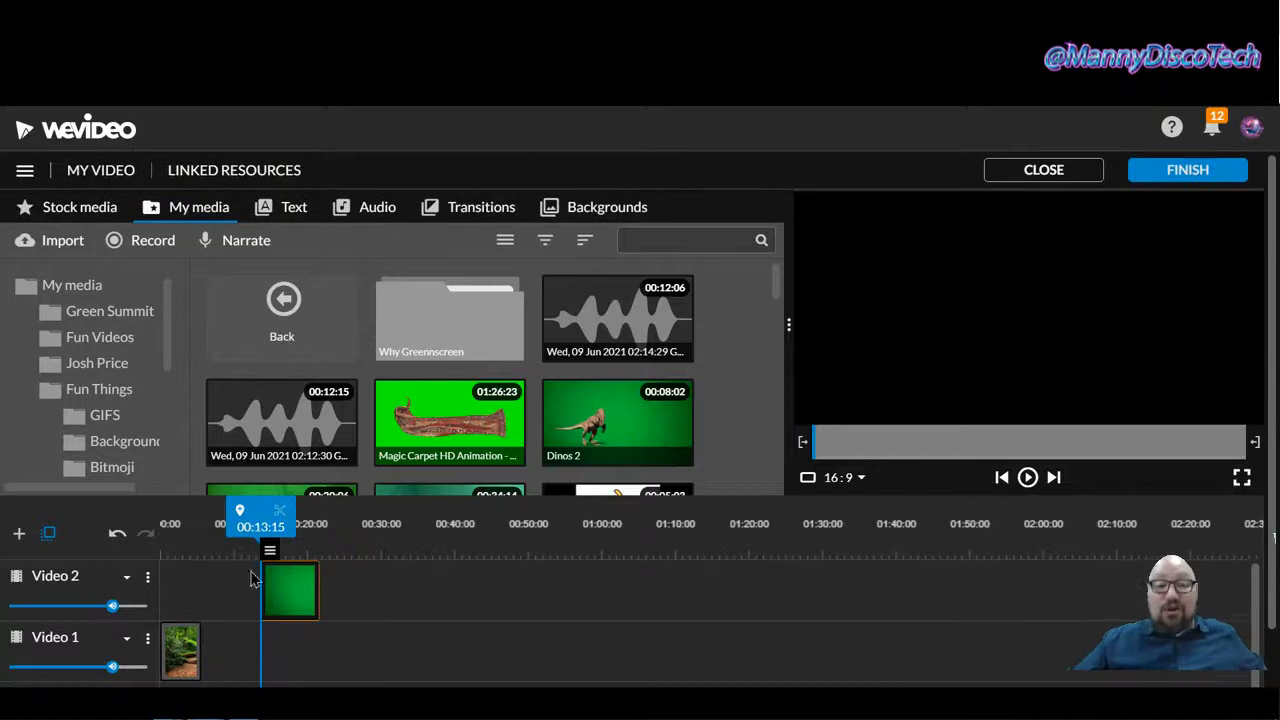
scroll(254, 583, "down", 1)
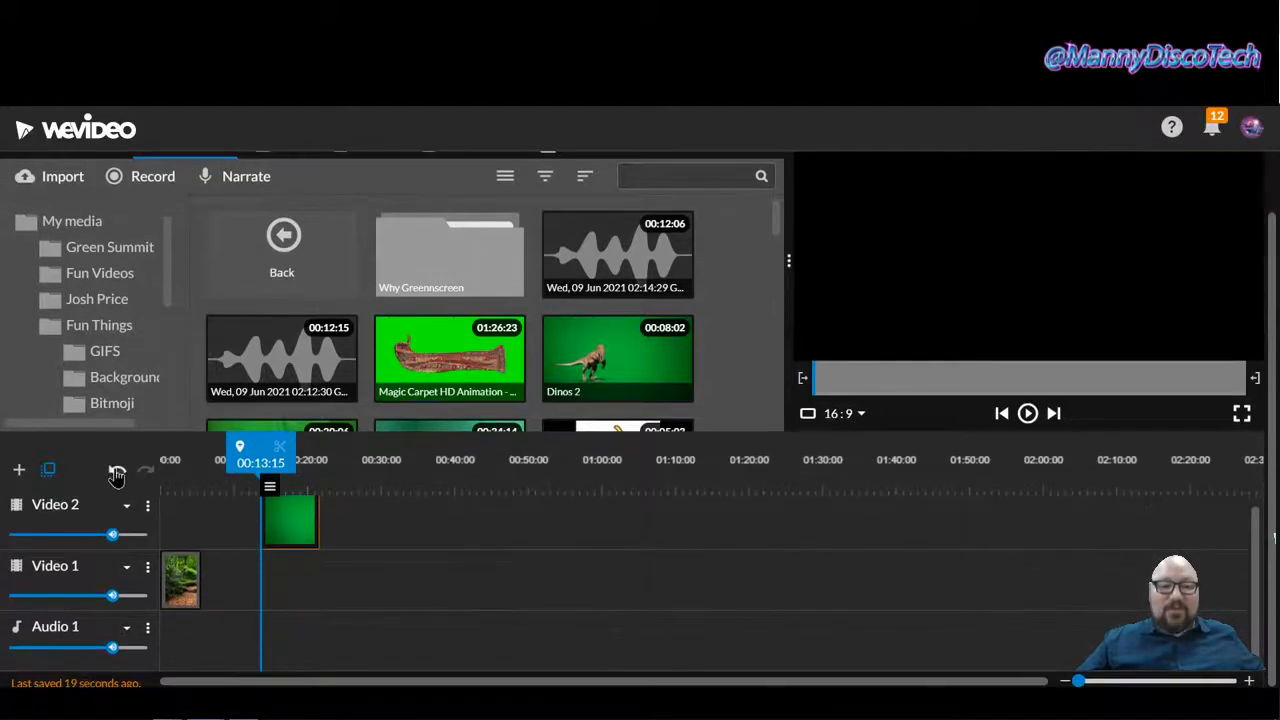
left_click(116, 474)
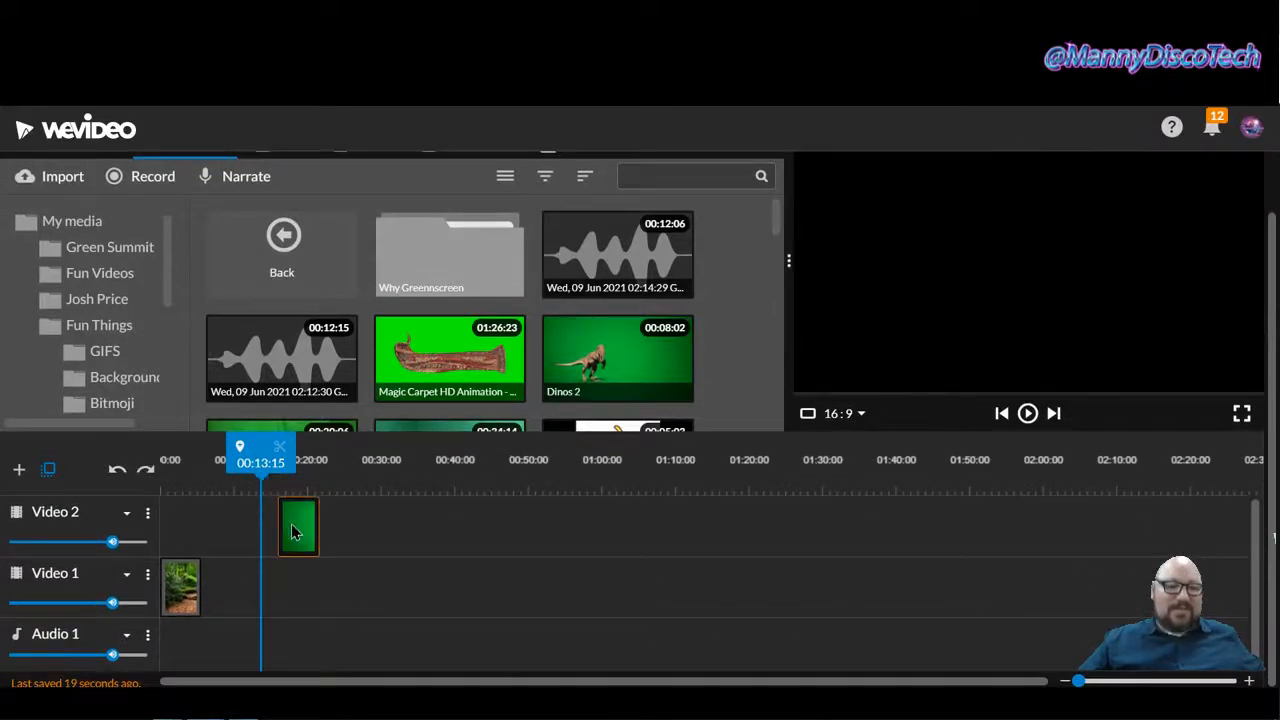
left_click_drag(291, 523, 176, 527)
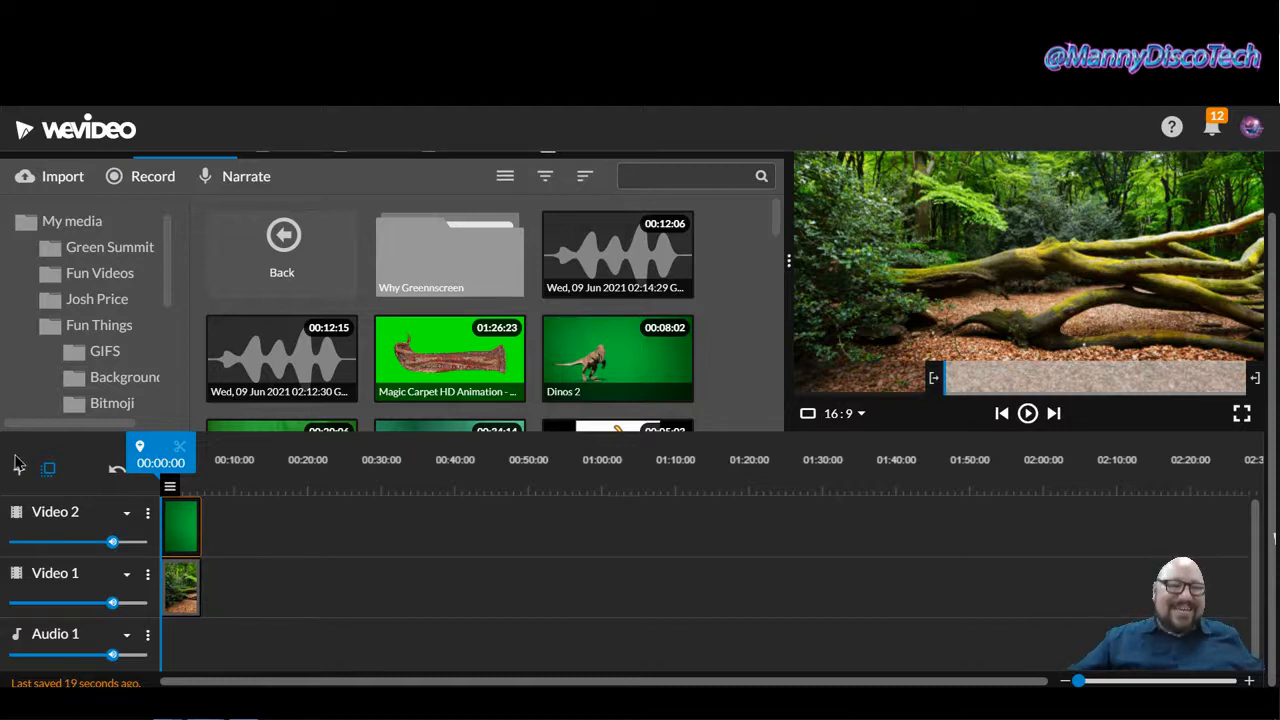
Add a new video track named Video 3 above the existing tracks.
left_click(18, 469)
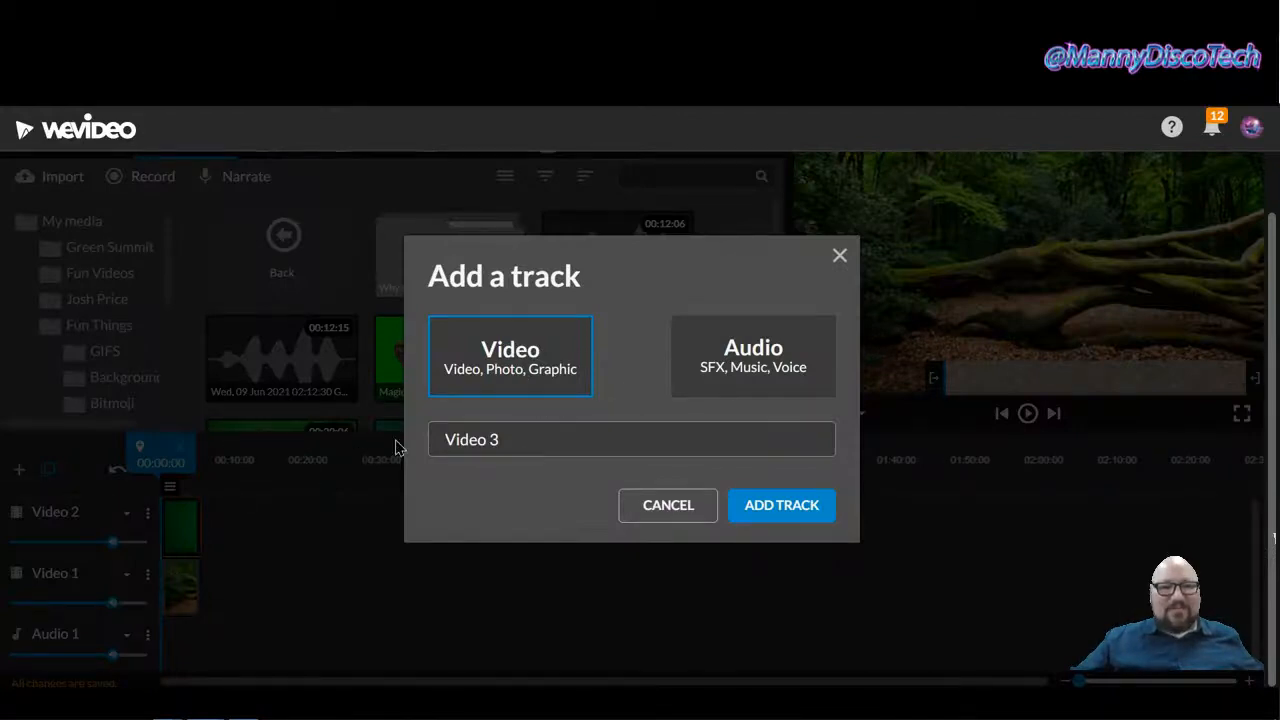
left_click(840, 256)
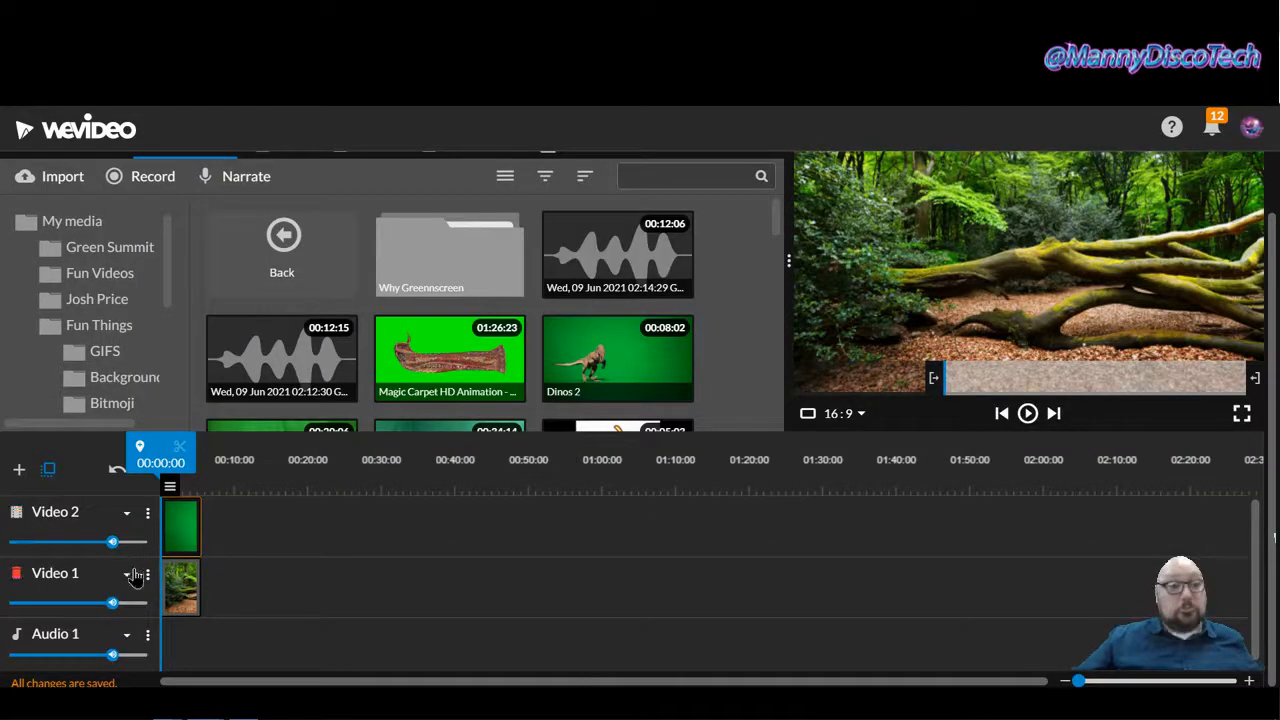
left_click(18, 470)
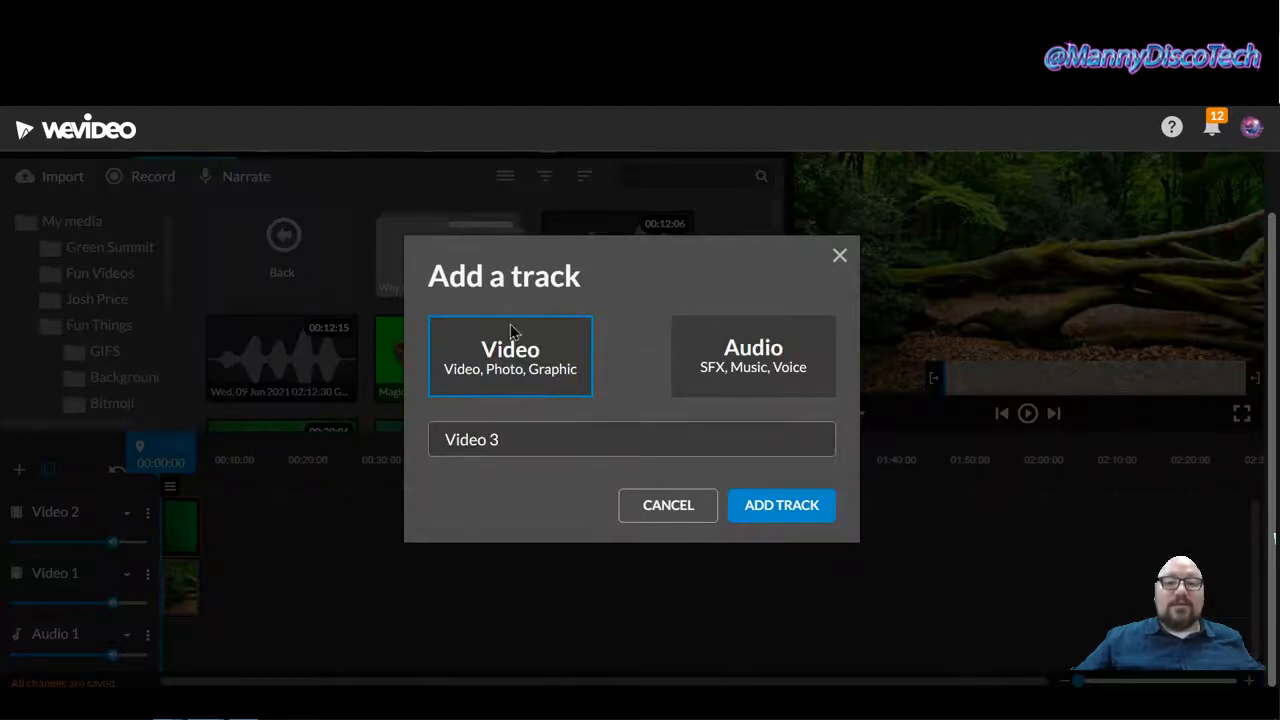
left_click(784, 512)
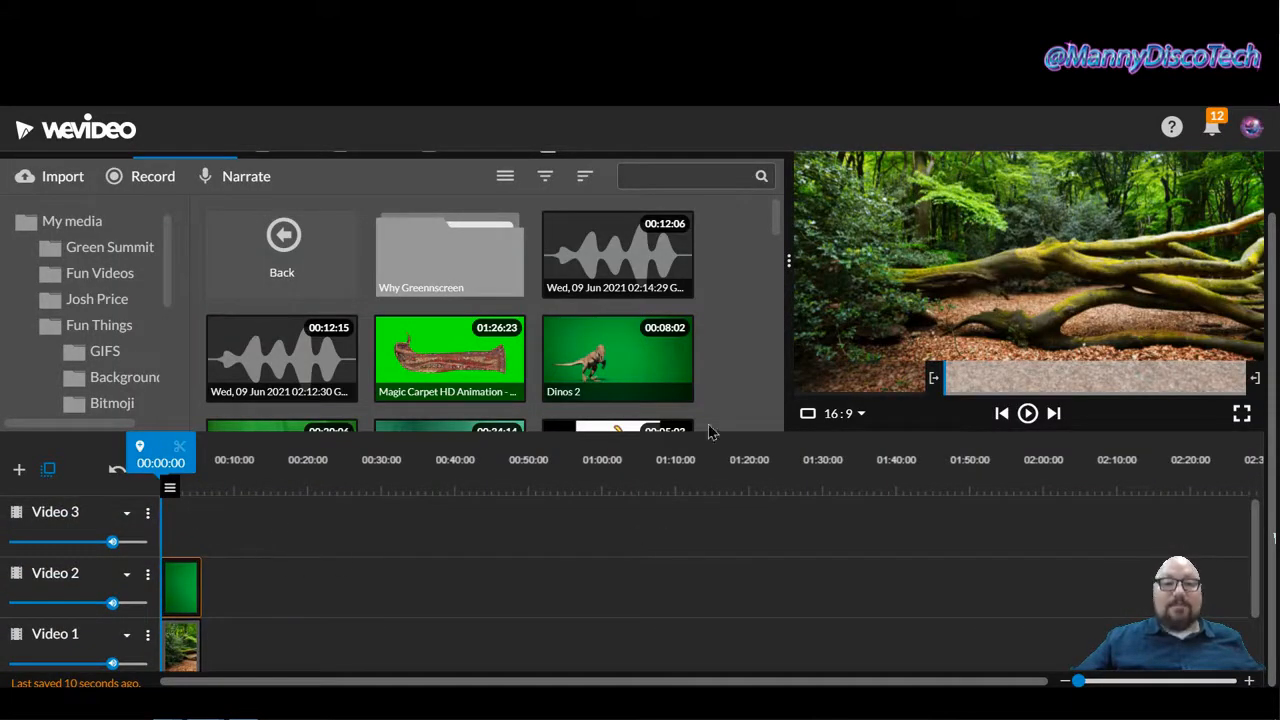
scroll(740, 352, "down", 2)
scroll(740, 352, "up", 2)
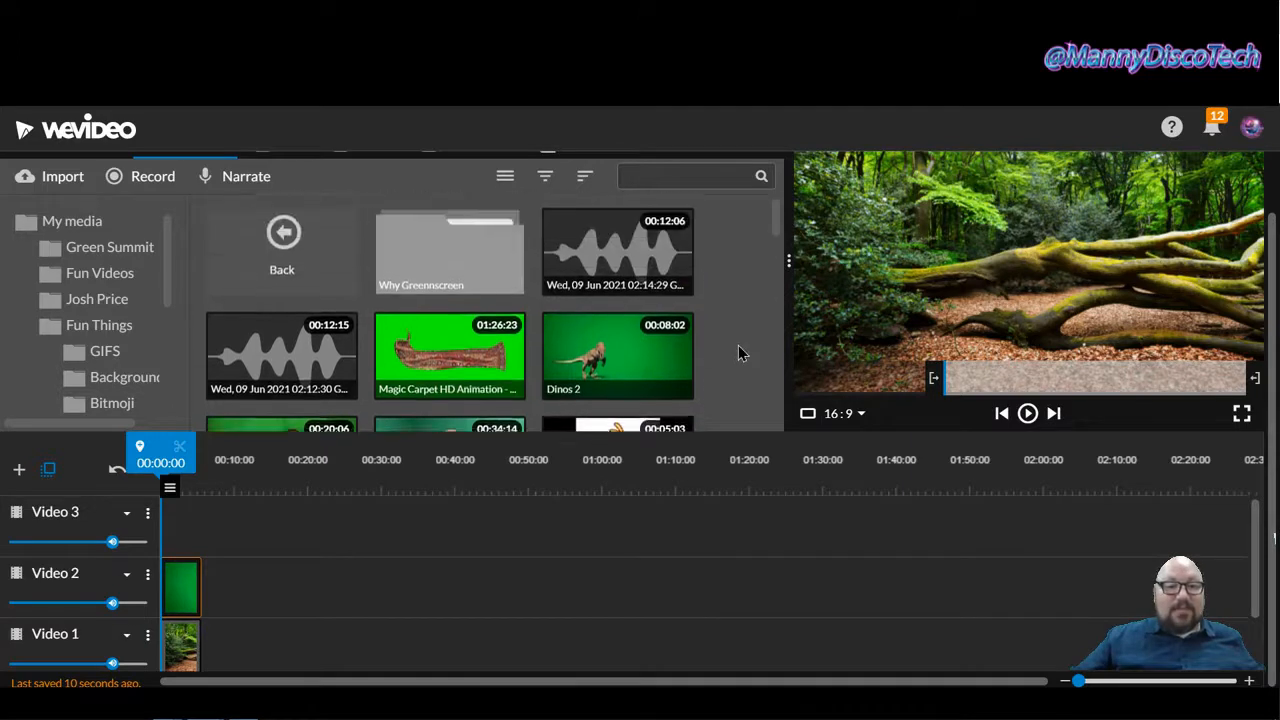
Find the 00:25:17 vertical green-screen clip of the man in the Fun Things folders, preview it and place it on Video 3 at 00:05:16.
left_click(273, 260)
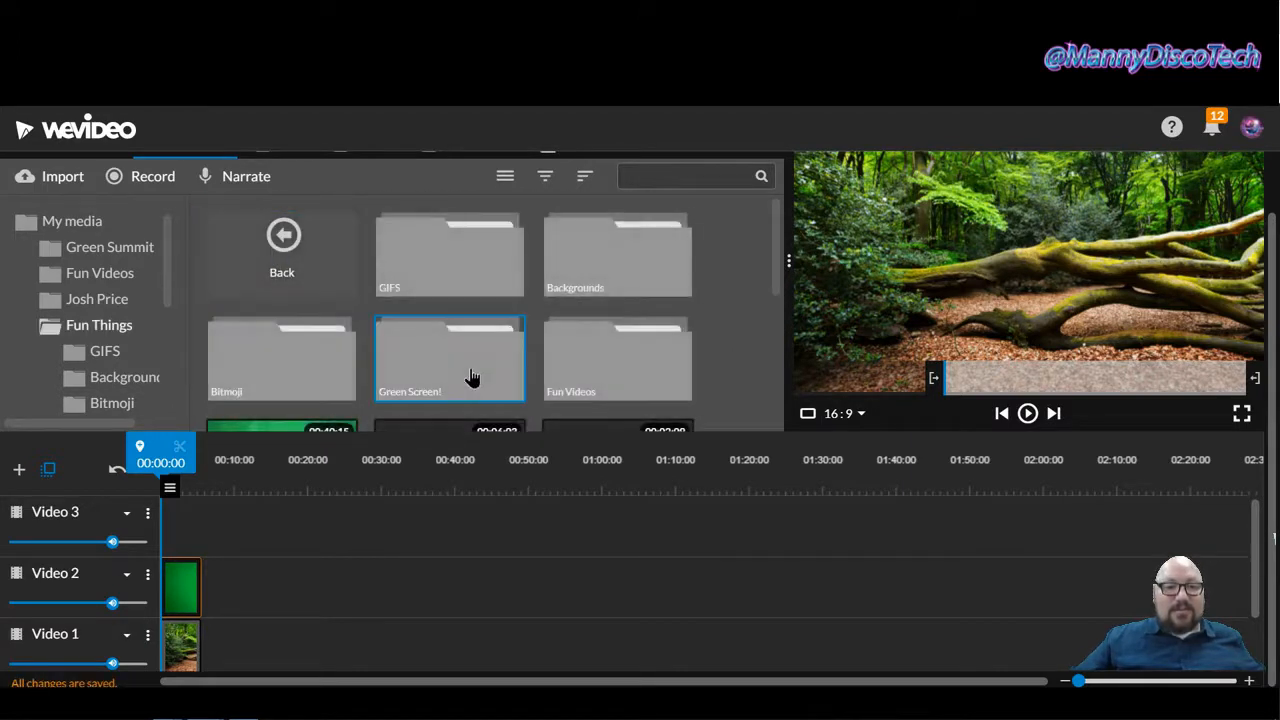
double_click(473, 287)
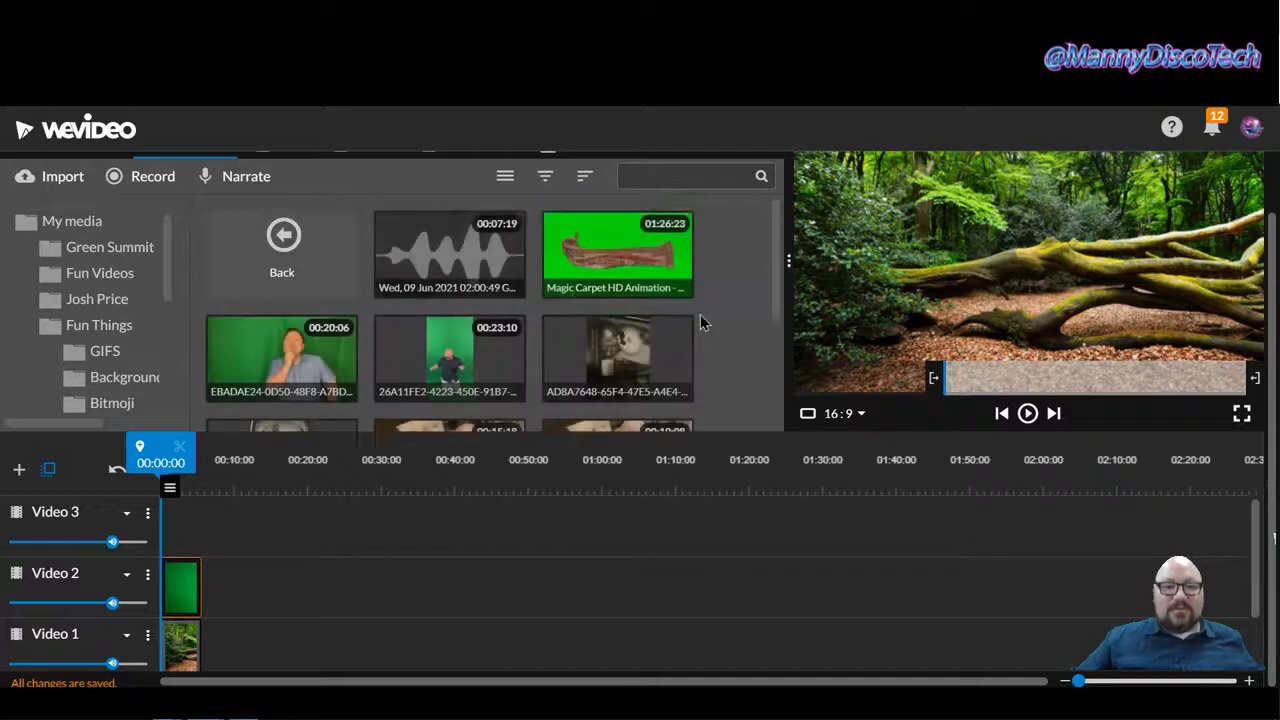
scroll(700, 322, "down", 3)
left_click(515, 372)
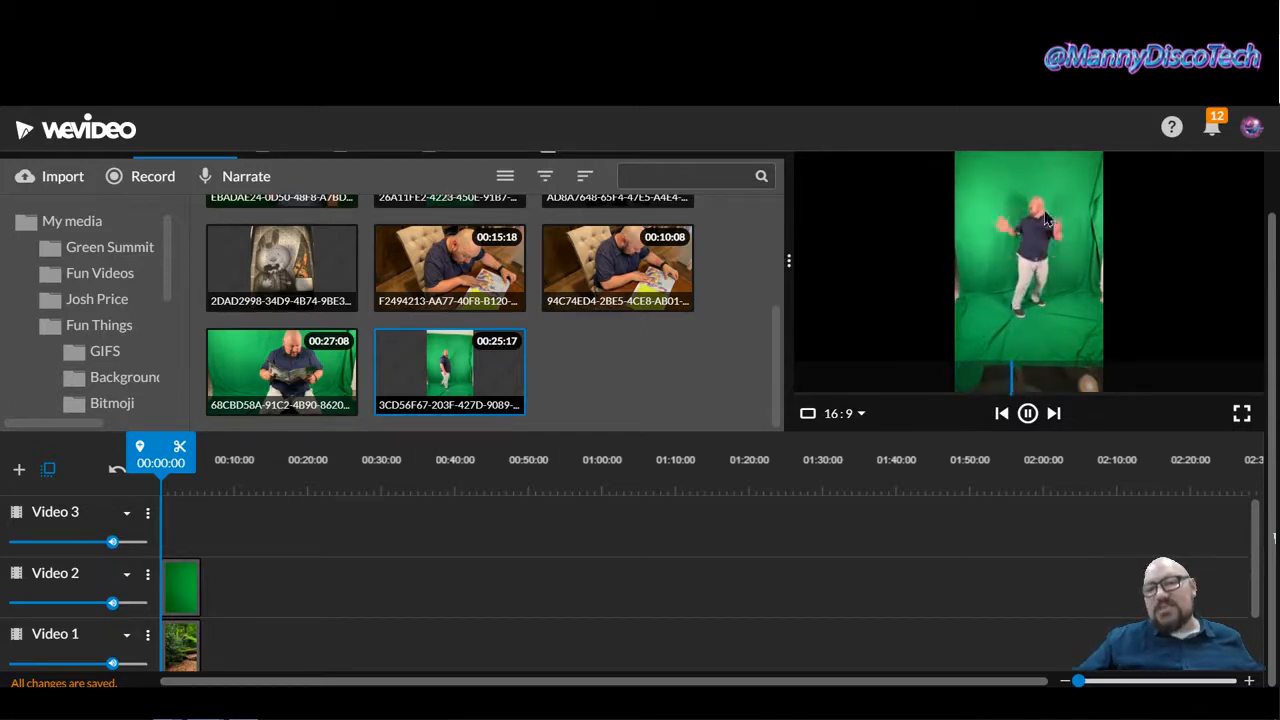
left_click(1027, 414)
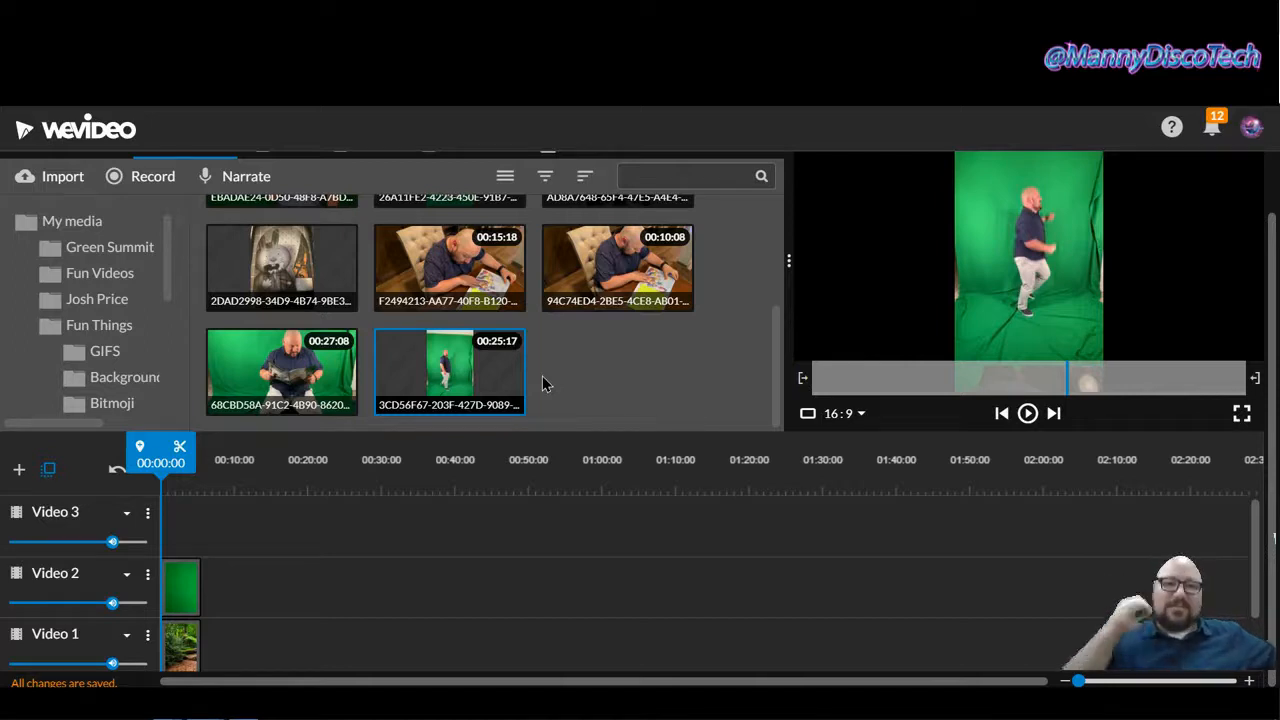
left_click_drag(457, 367, 229, 538)
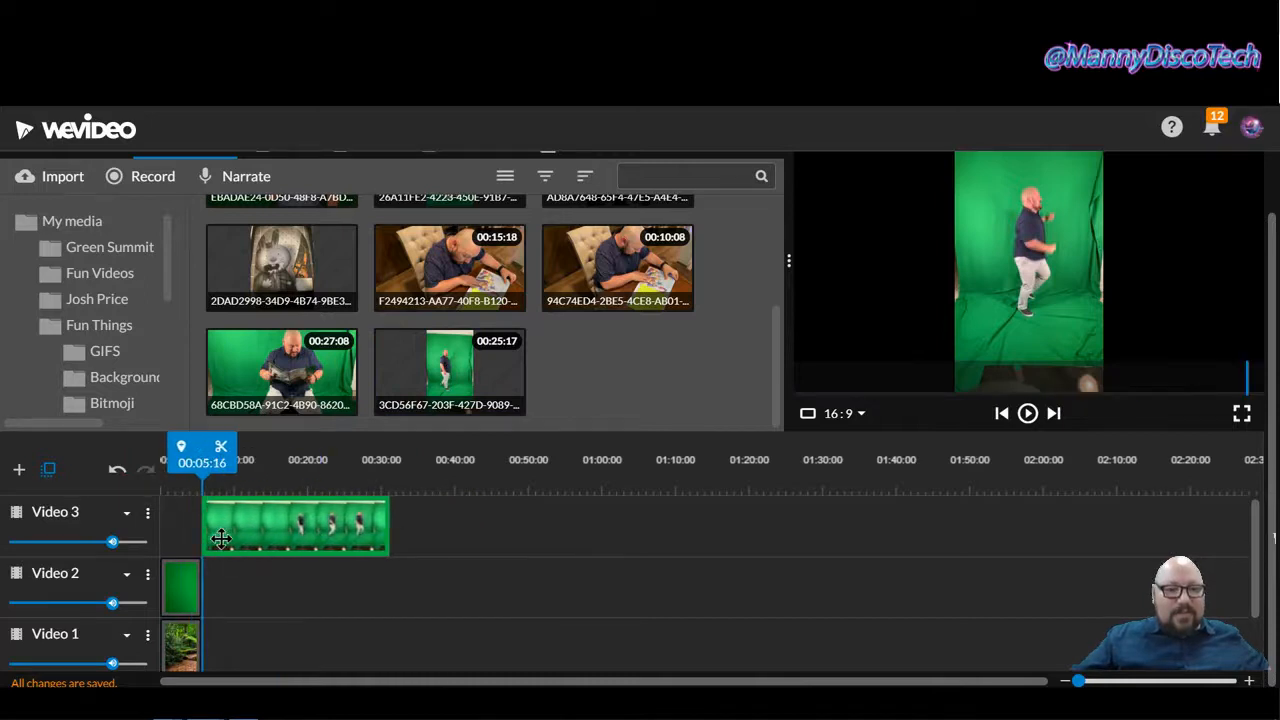
Play through the Video 3 clip, split it at 00:13:20 just before the man walks in, and delete the first part.
left_click(1027, 414)
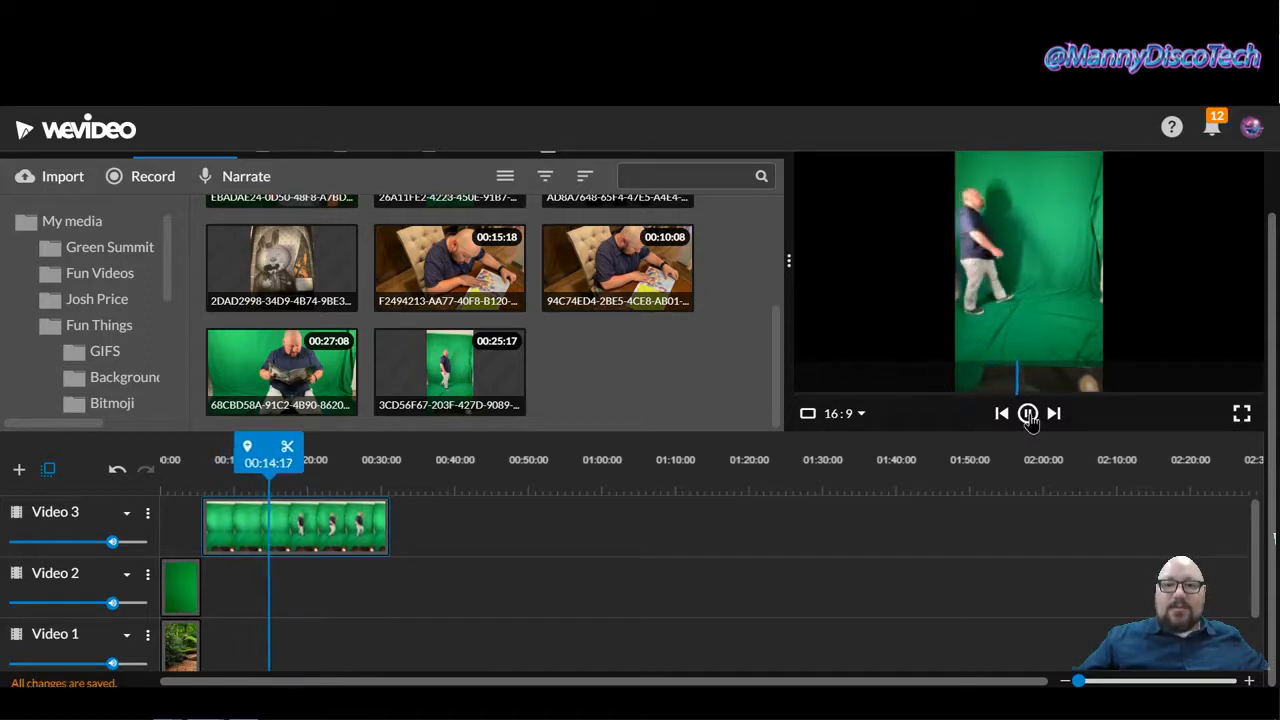
left_click(1028, 414)
left_click(1028, 414)
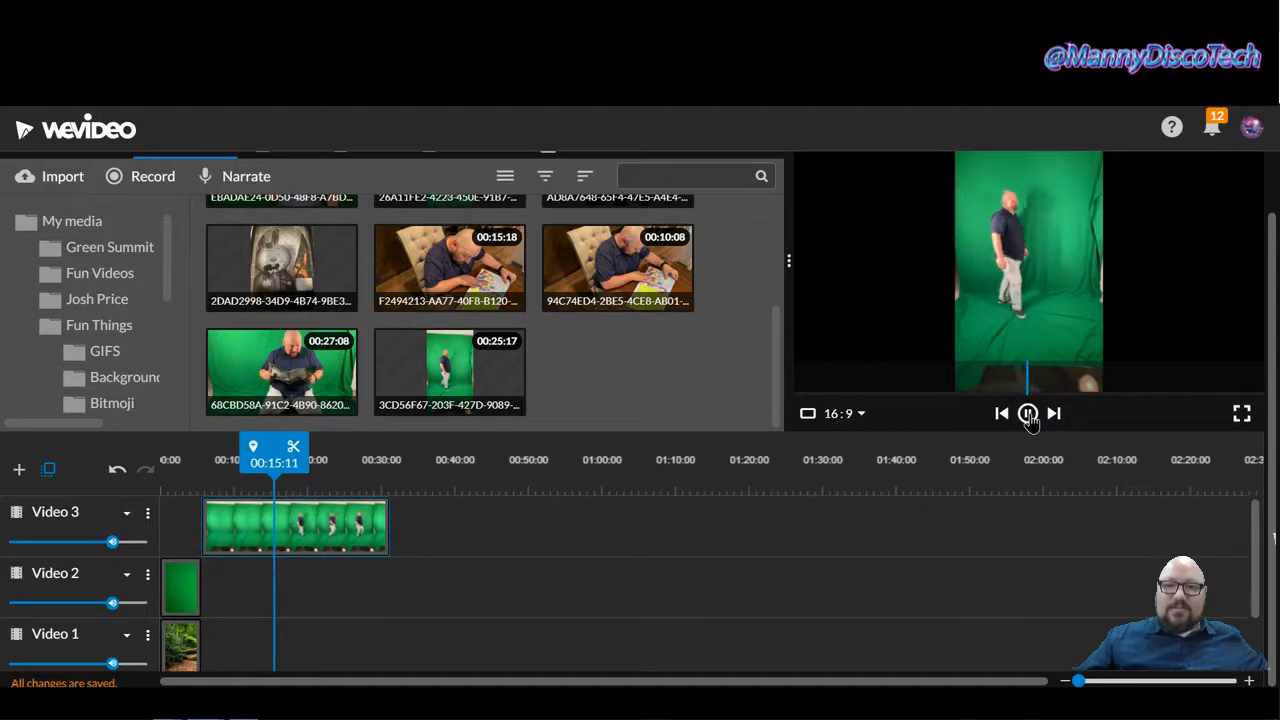
left_click(1028, 414)
left_click_drag(272, 446, 258, 442)
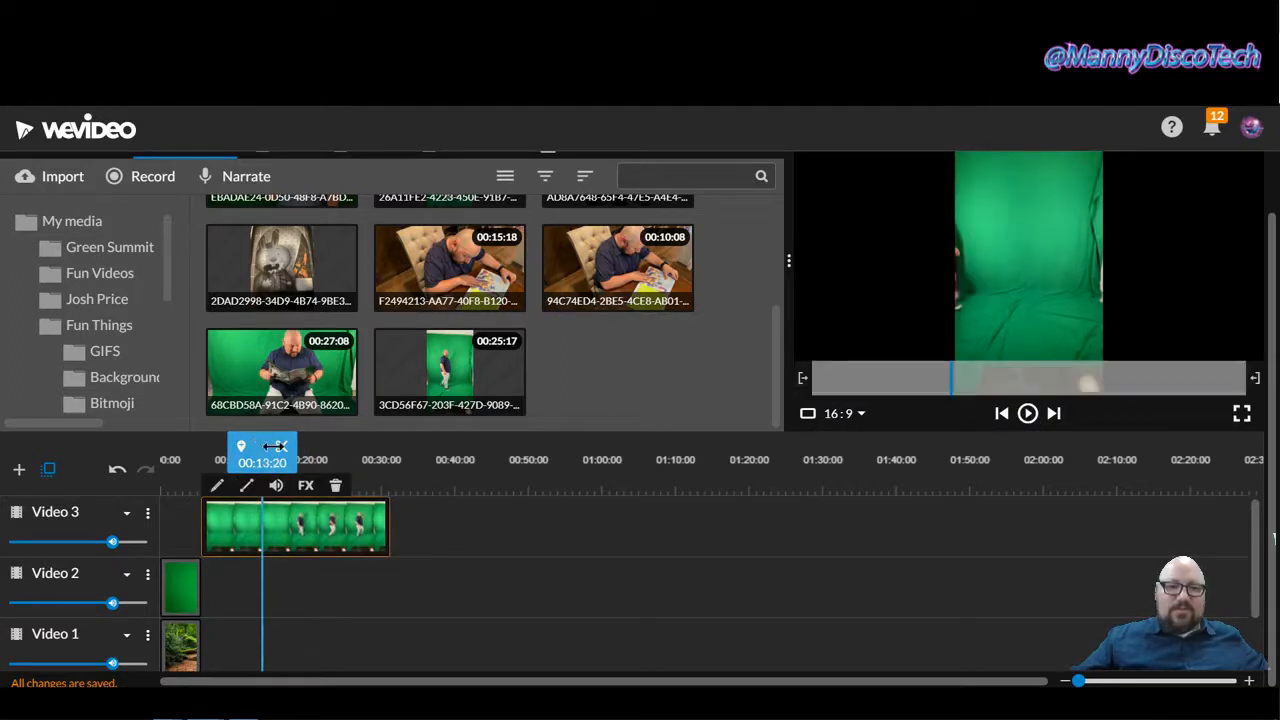
left_click(283, 450)
left_click(236, 533)
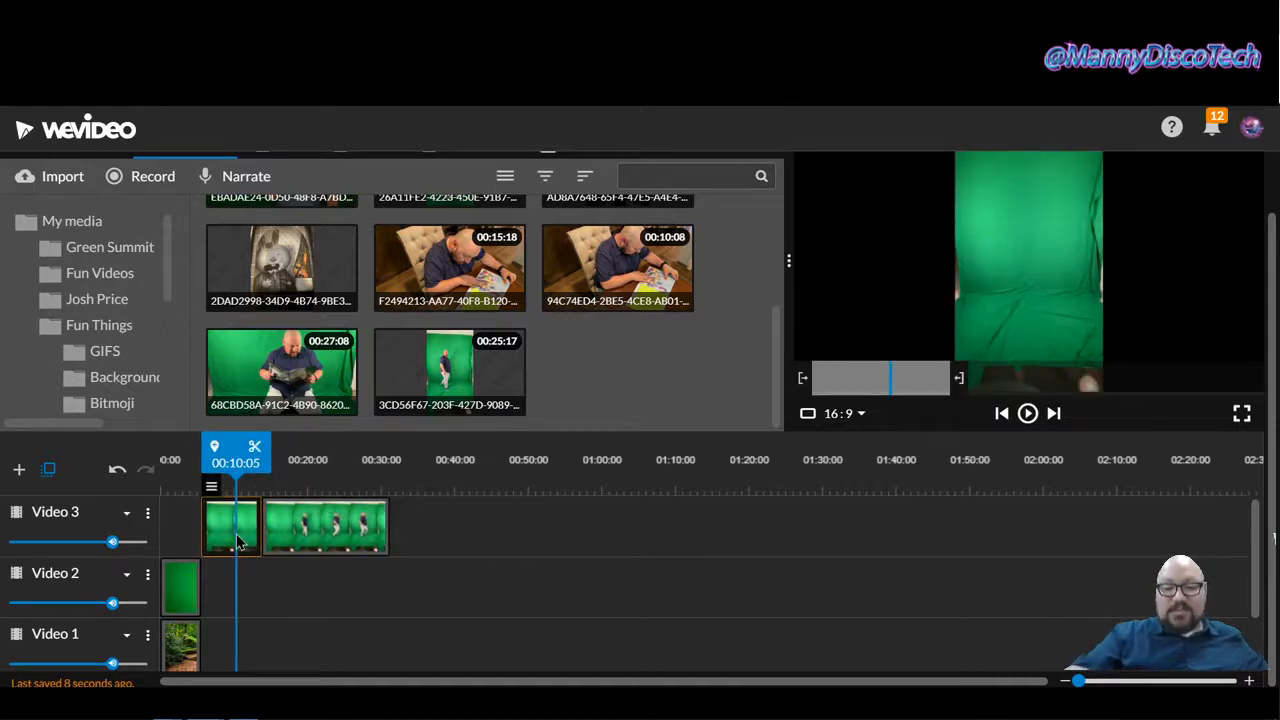
key("Delete")
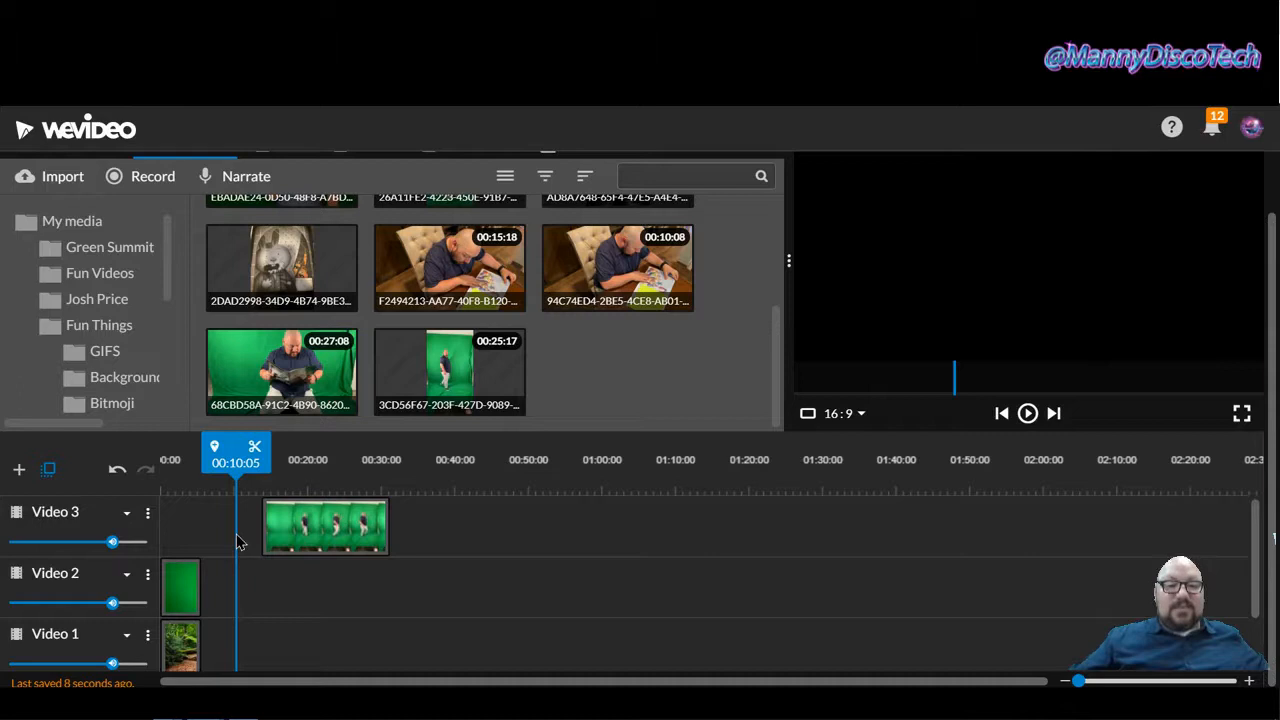
Split the Video 3 clip at 00:27:00, where the man walks out of frame, and delete the end part.
left_click_drag(218, 470, 250, 472)
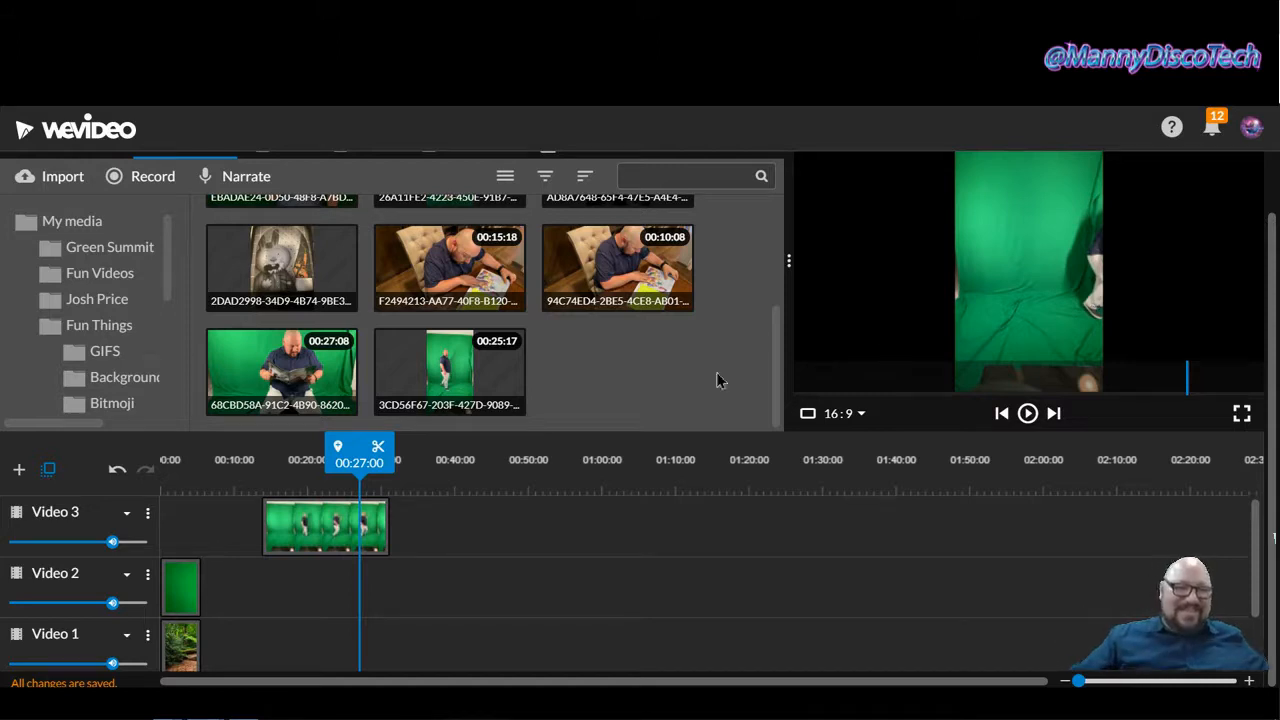
left_click(379, 449)
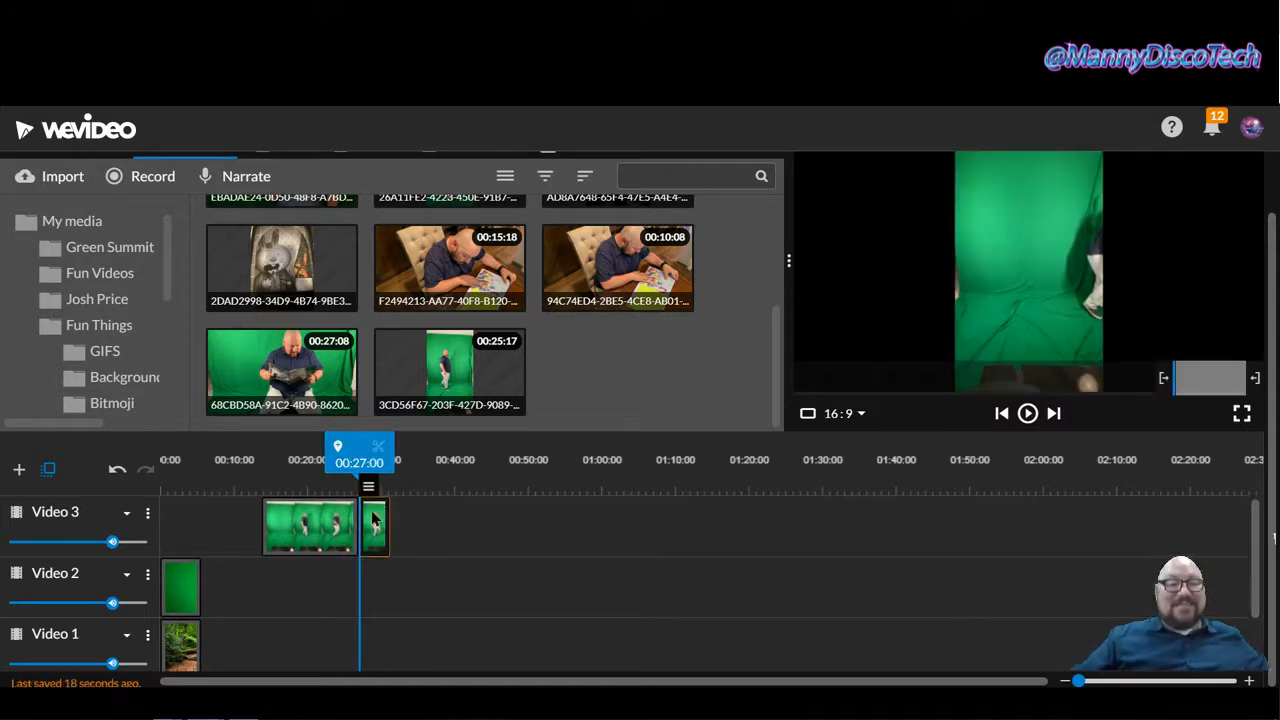
key("Delete")
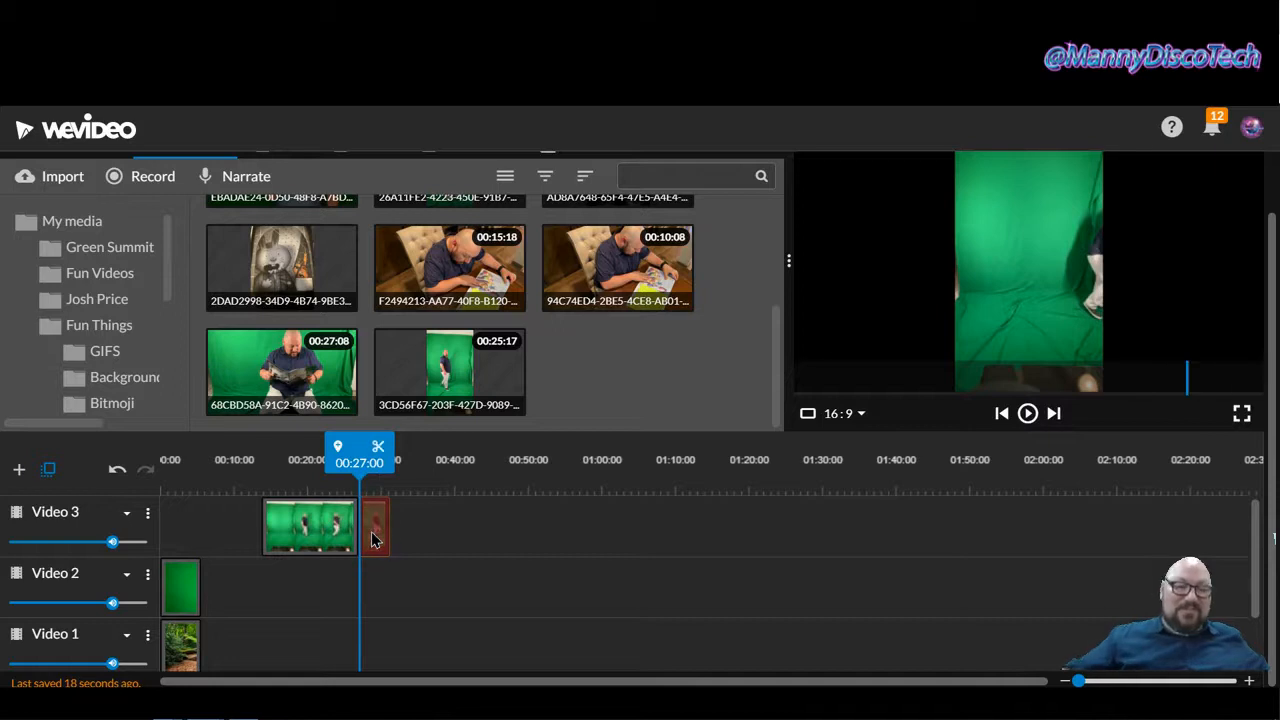
Move the trimmed clip to the start of Video 3 and set the playhead to 00:01:02.
left_click_drag(312, 535, 225, 538)
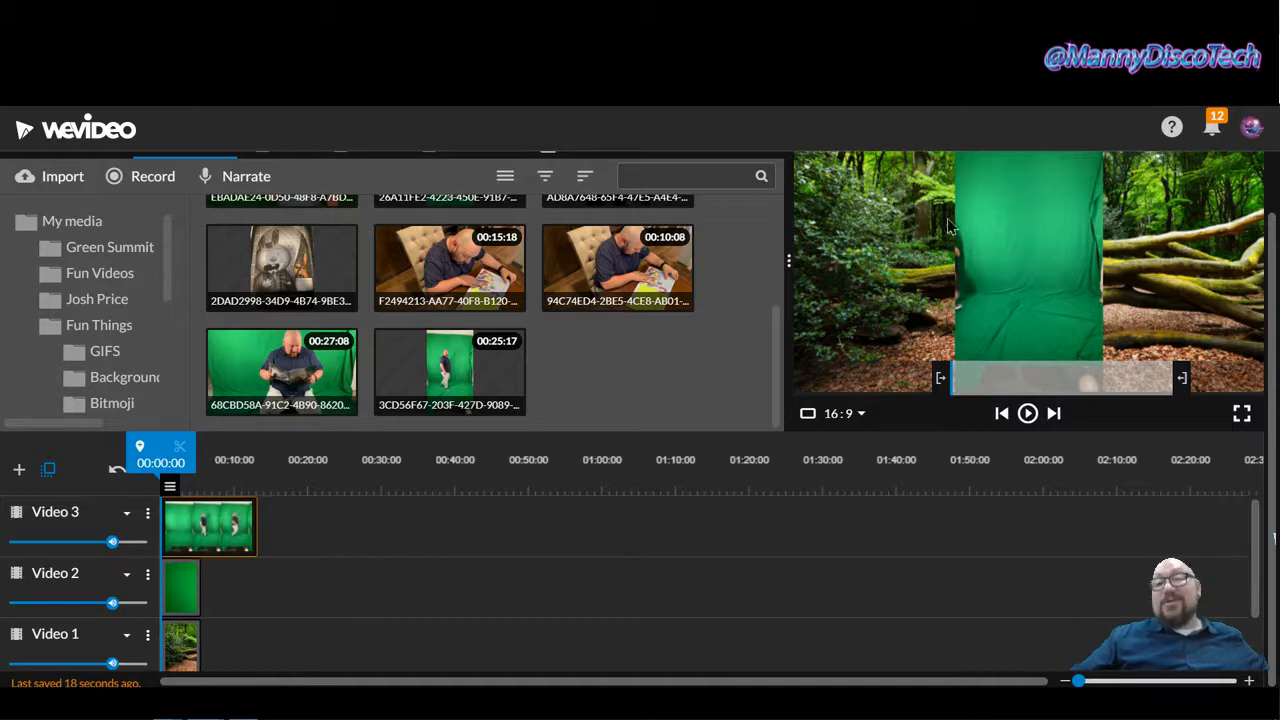
left_click_drag(163, 441, 168, 441)
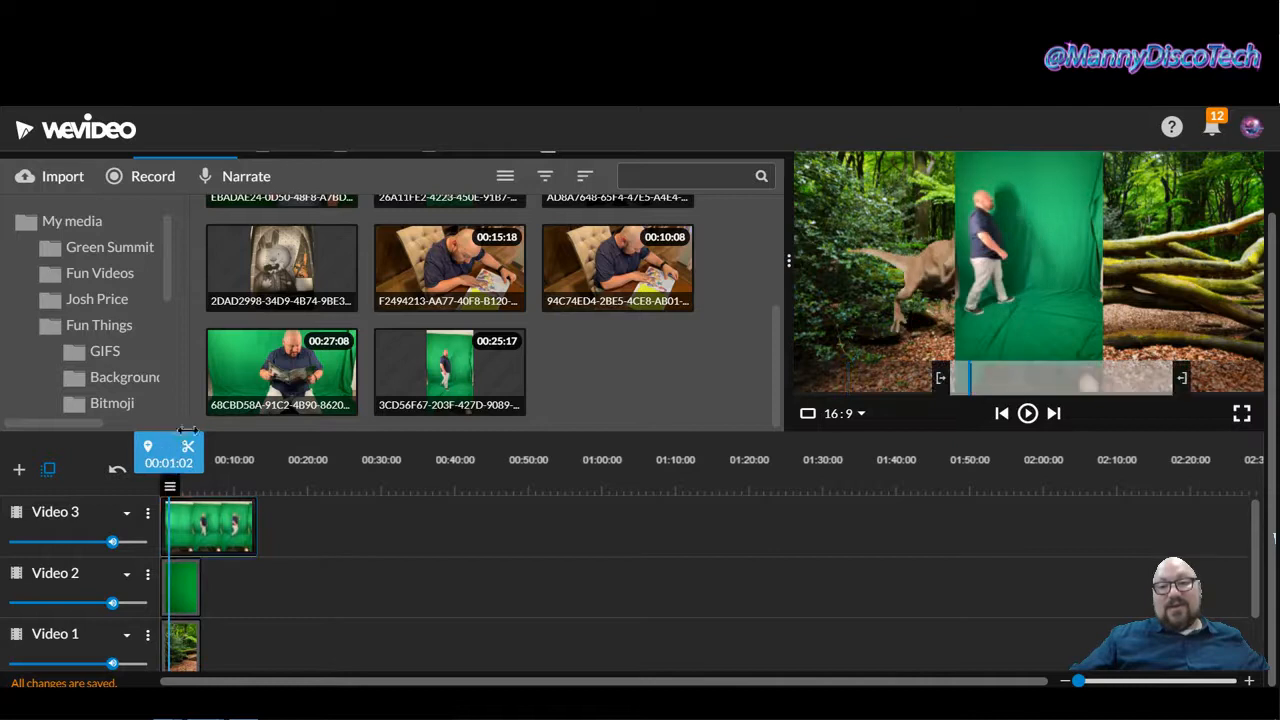
scroll(398, 600, "down", 1)
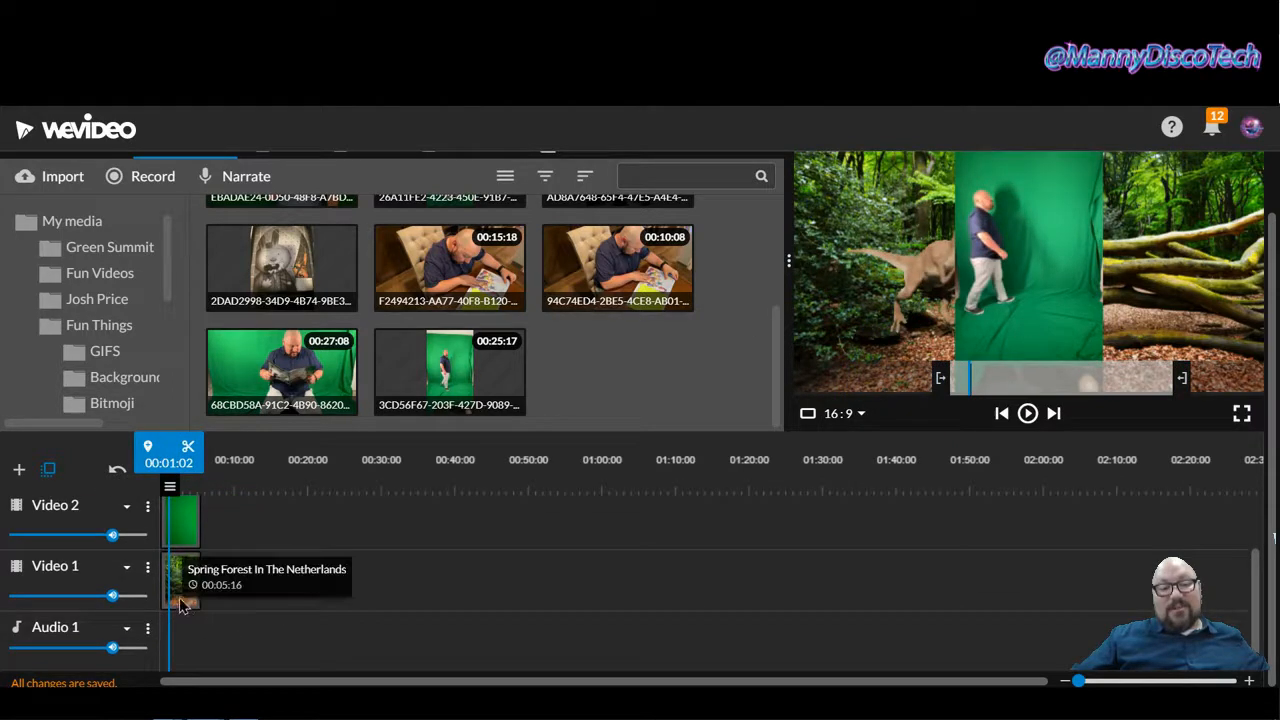
scroll(286, 600, "up", 1)
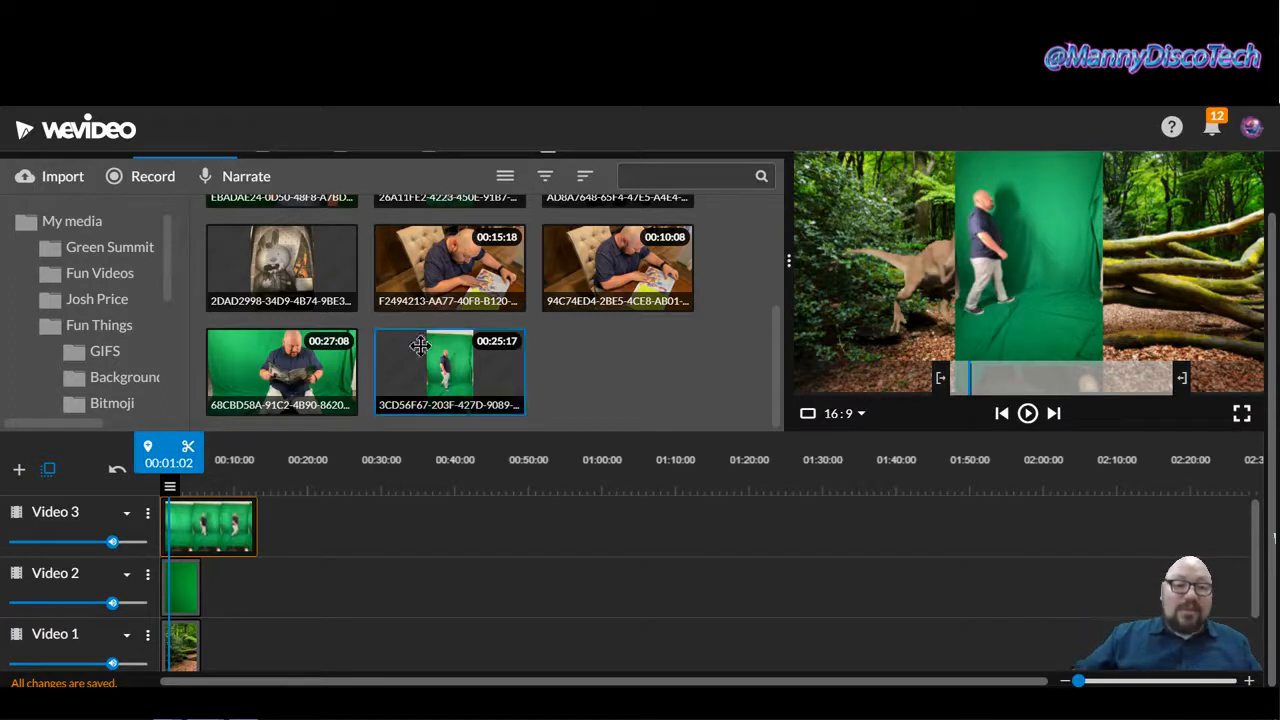
Open the Video 3 clip for editing and color-key its green backdrop by sampling the green 0b6134 beside the man.
double_click(201, 528)
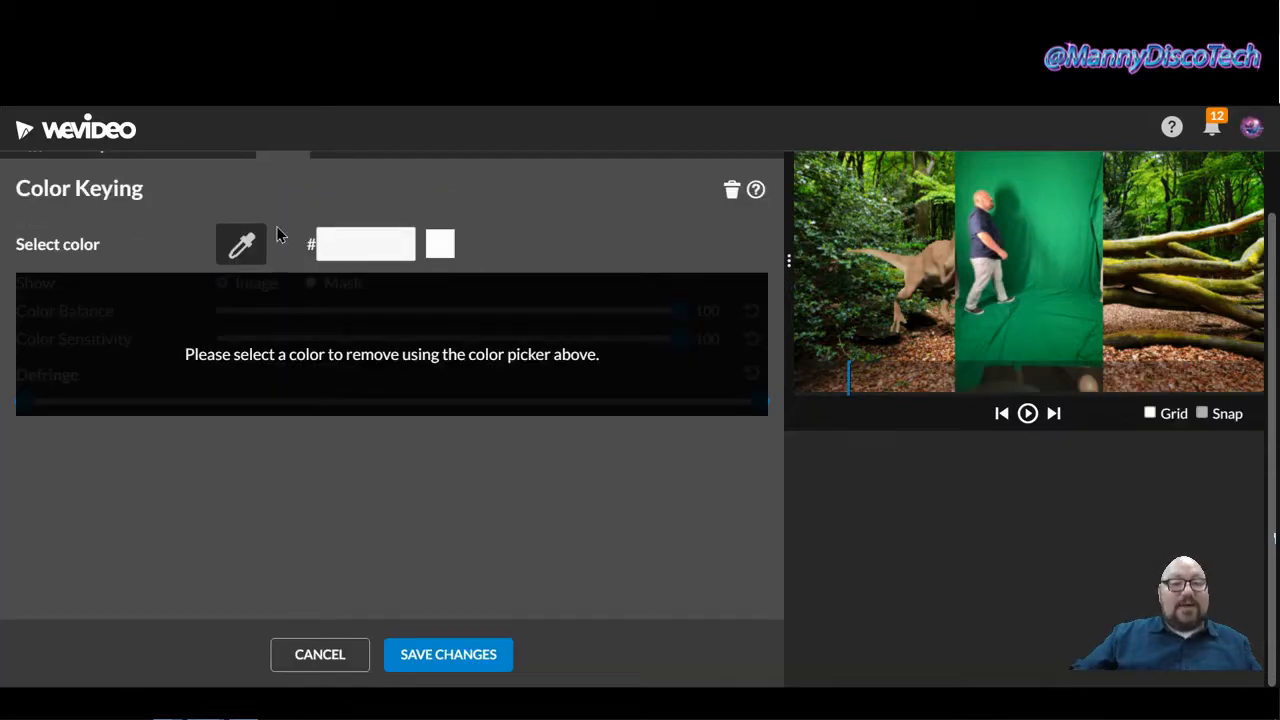
scroll(280, 235, "up", 1)
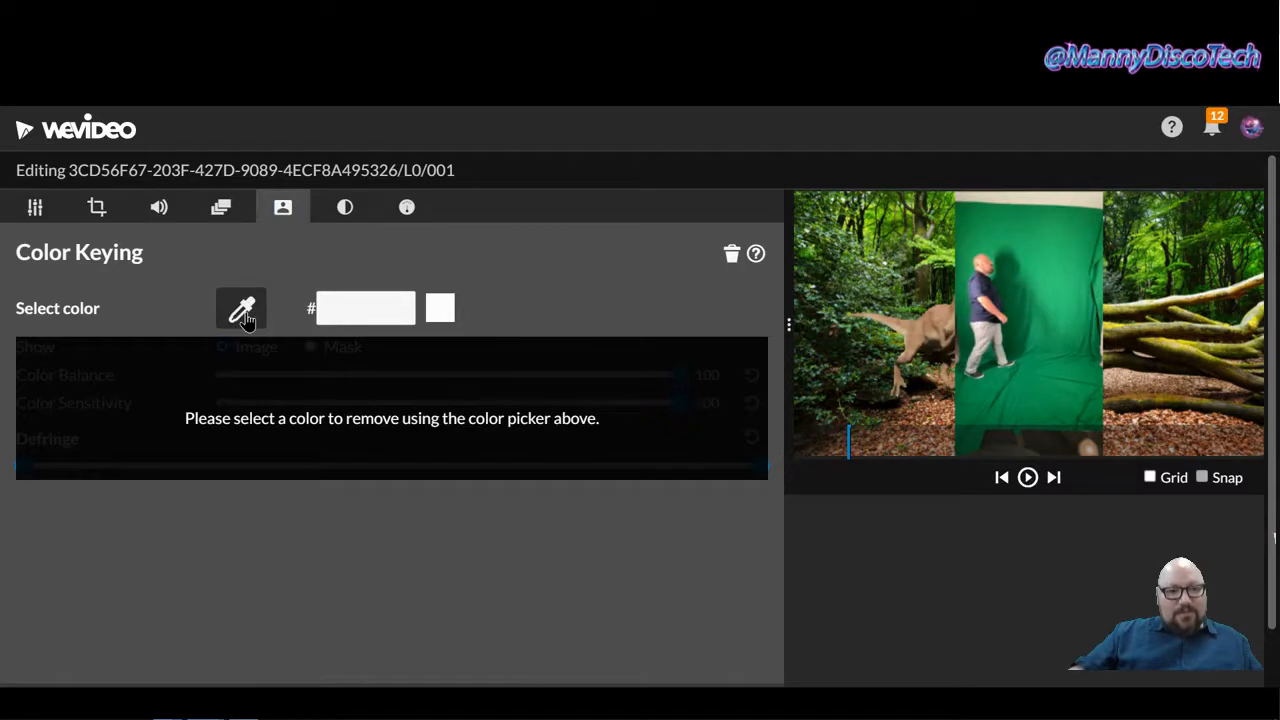
left_click(1009, 267)
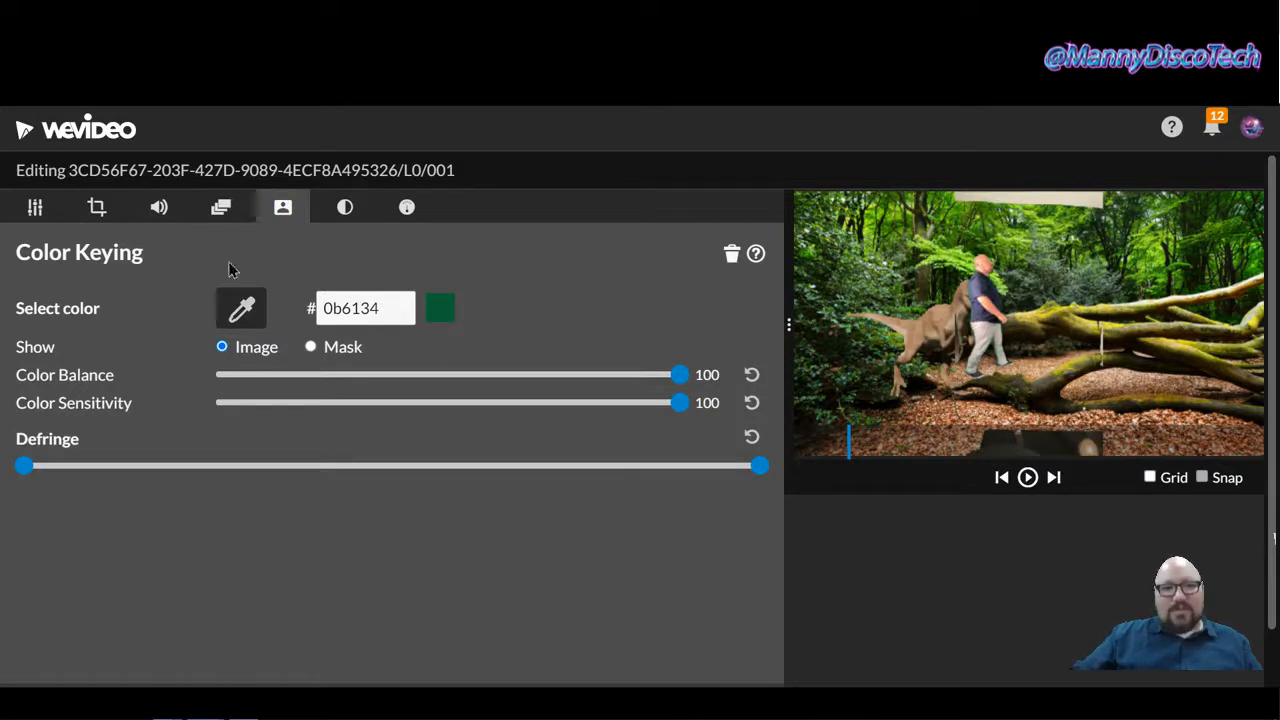
Crop the Video 3 clip to left 39, right 83, top 219 and bottom 256, and save the changes.
left_click(97, 208)
left_click_drag(1030, 192, 1057, 242)
left_click_drag(1108, 340, 1090, 341)
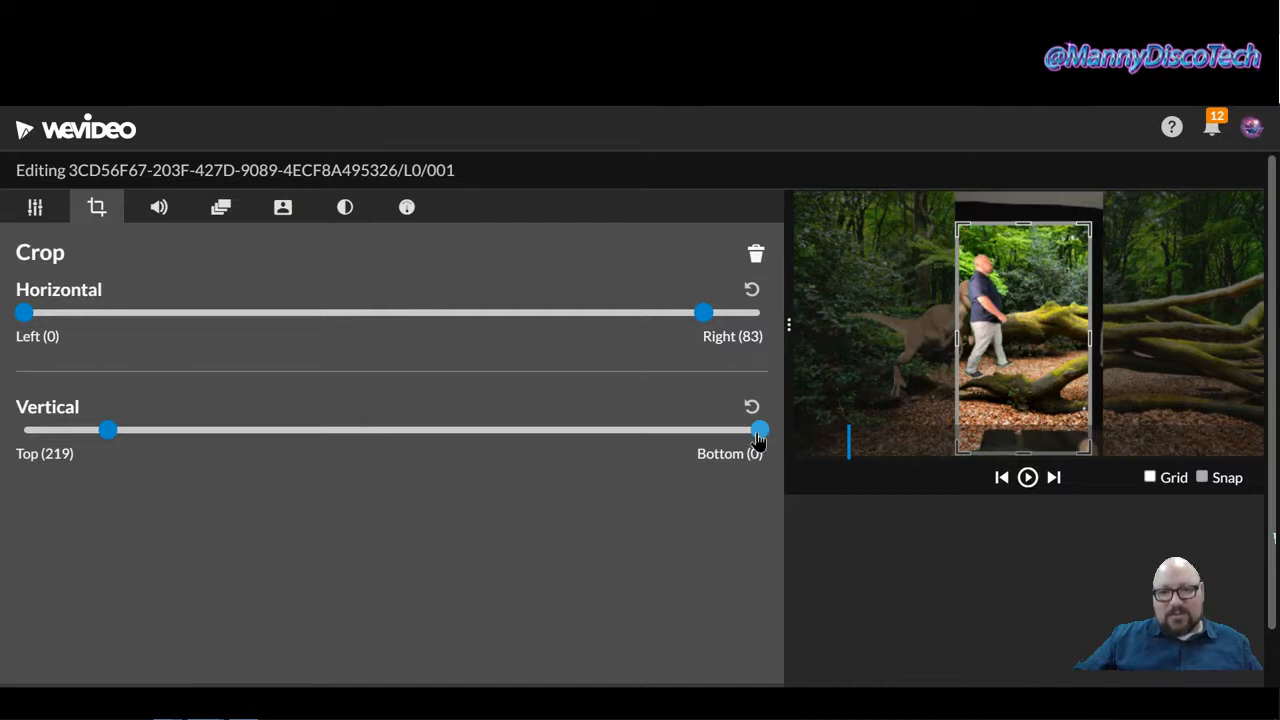
left_click_drag(730, 437, 661, 436)
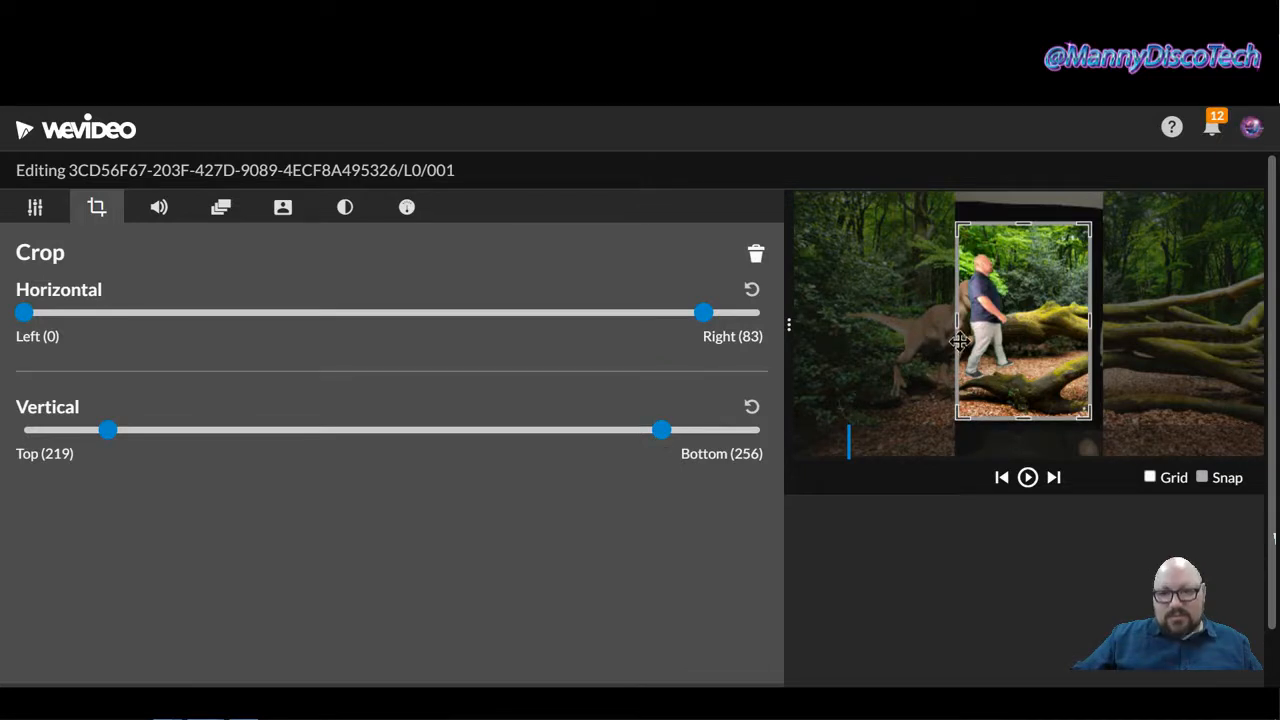
left_click_drag(954, 327, 958, 329)
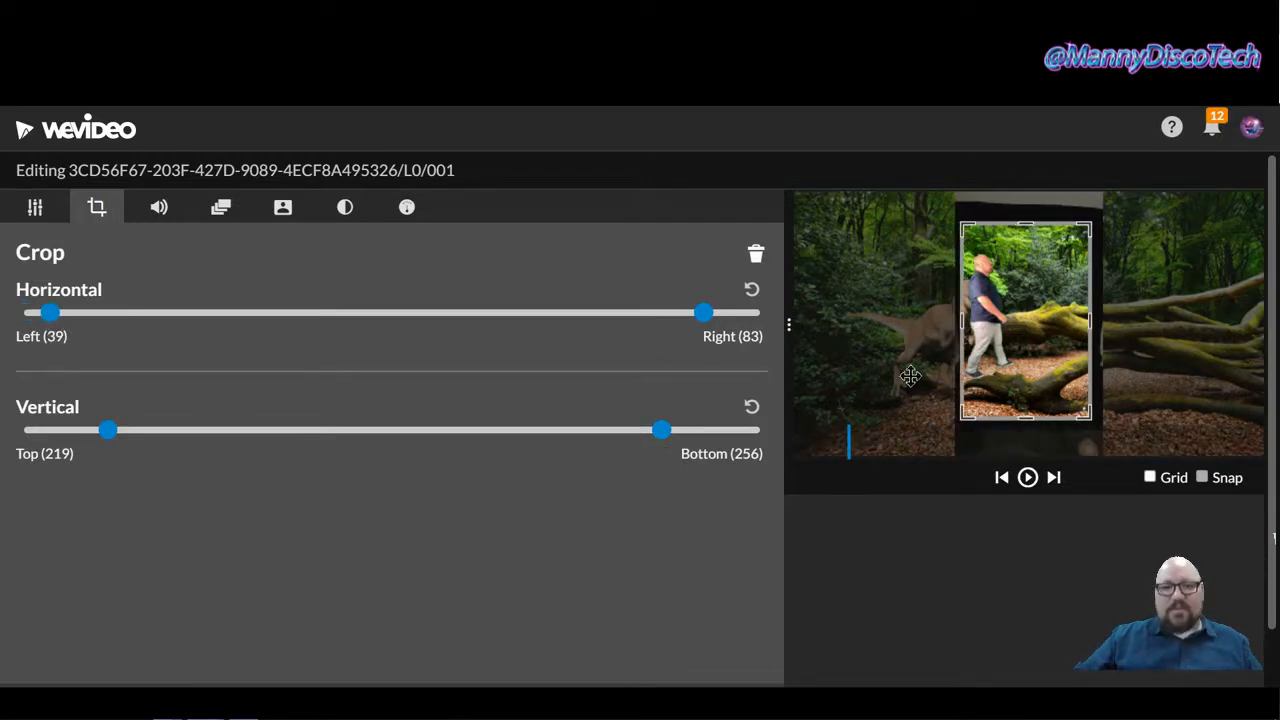
scroll(610, 537, "down", 1)
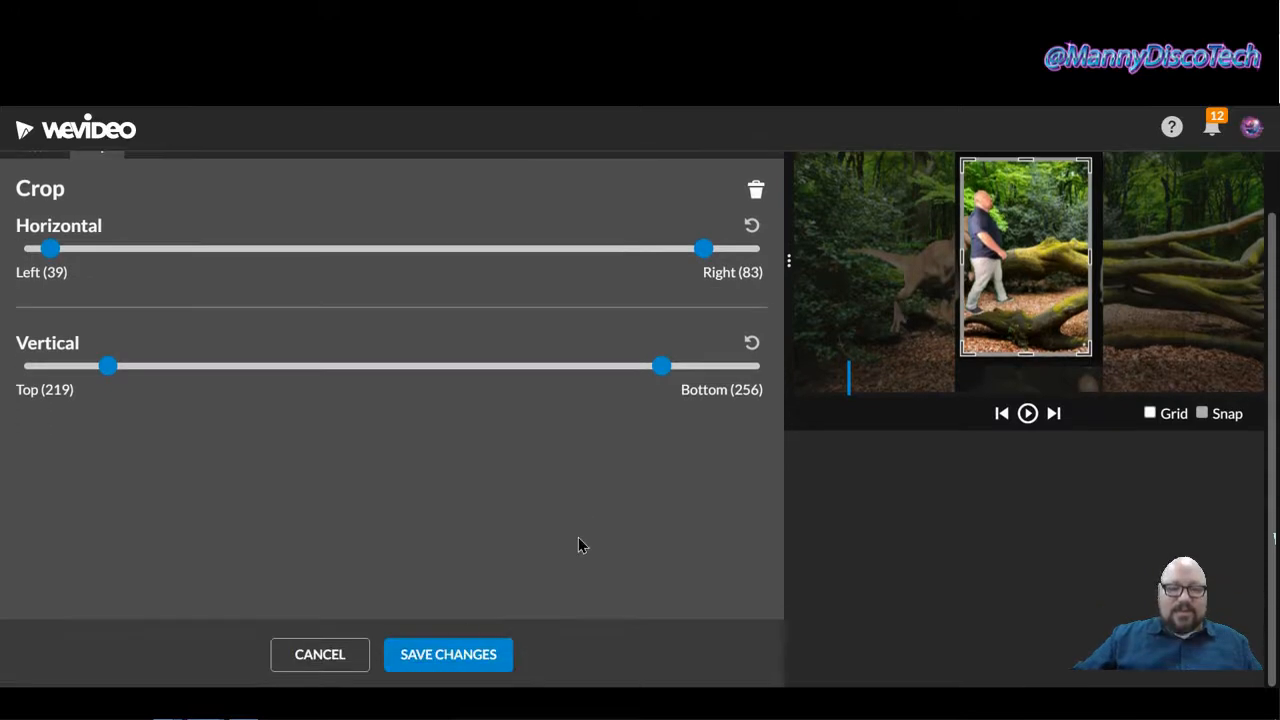
left_click(440, 660)
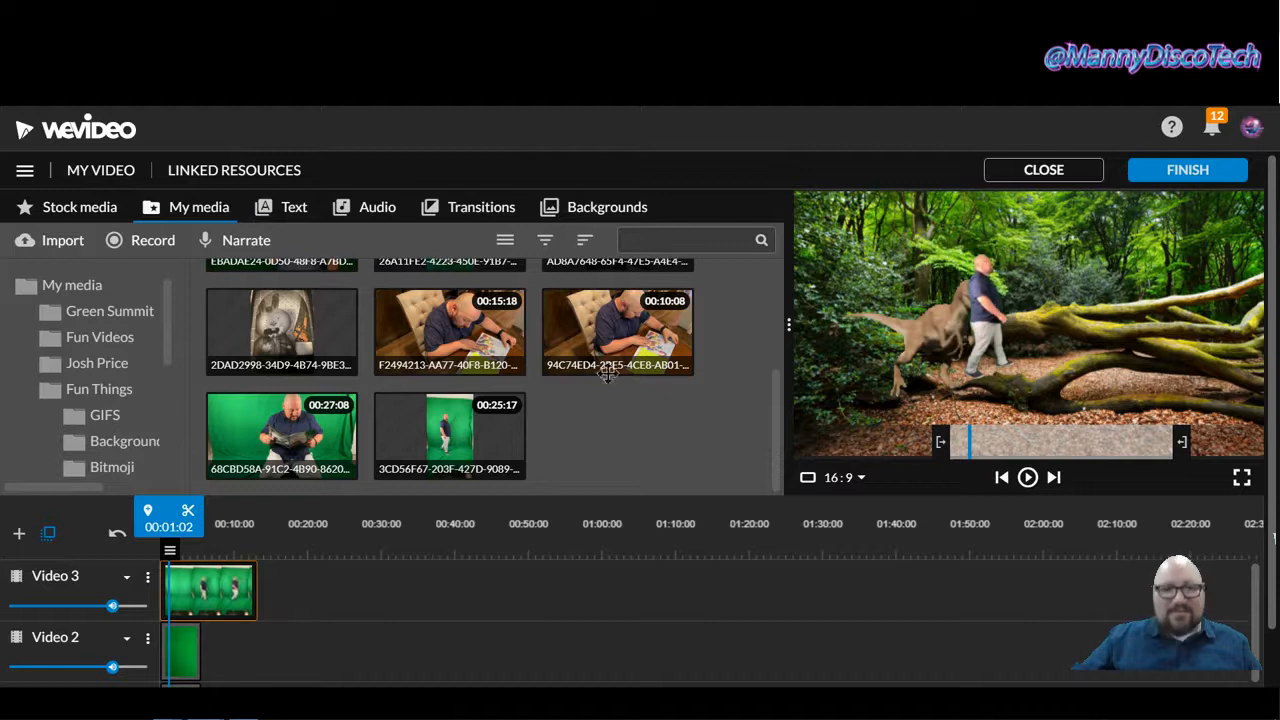
Raise the lower Defringe limit of the Video 3 clip's color key close to its upper limit and save the changes.
double_click(207, 597)
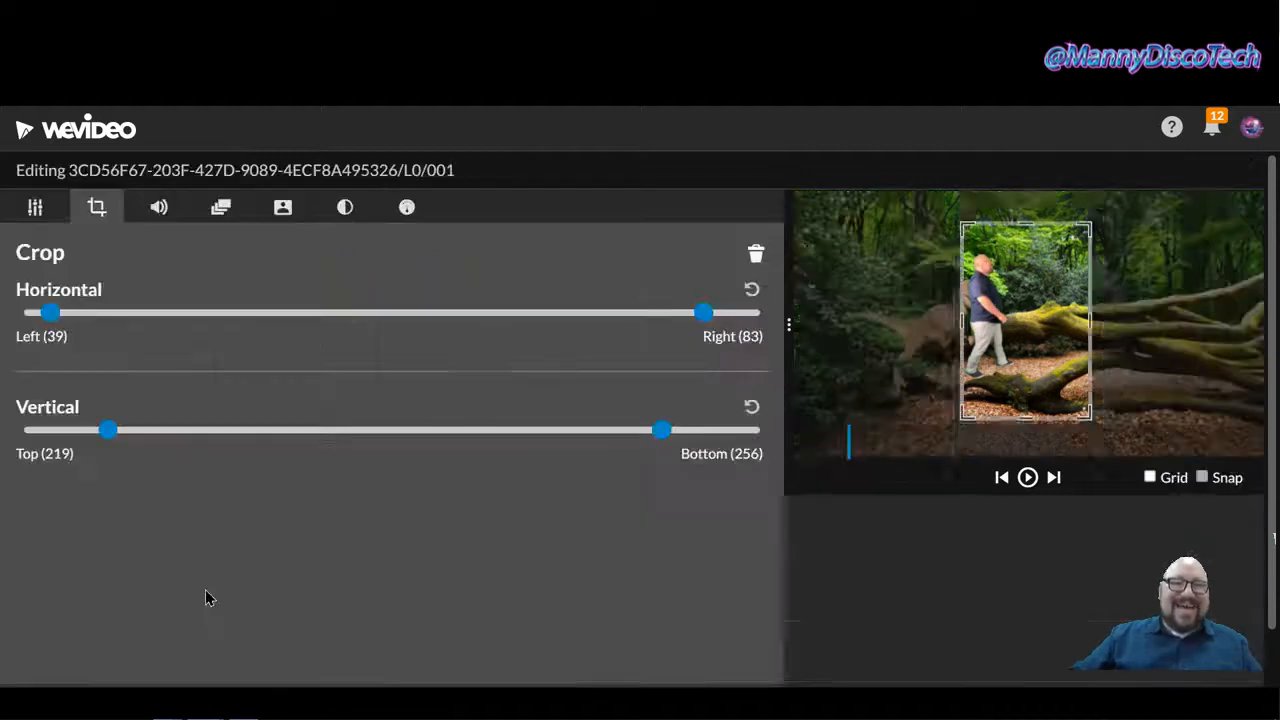
left_click(295, 208)
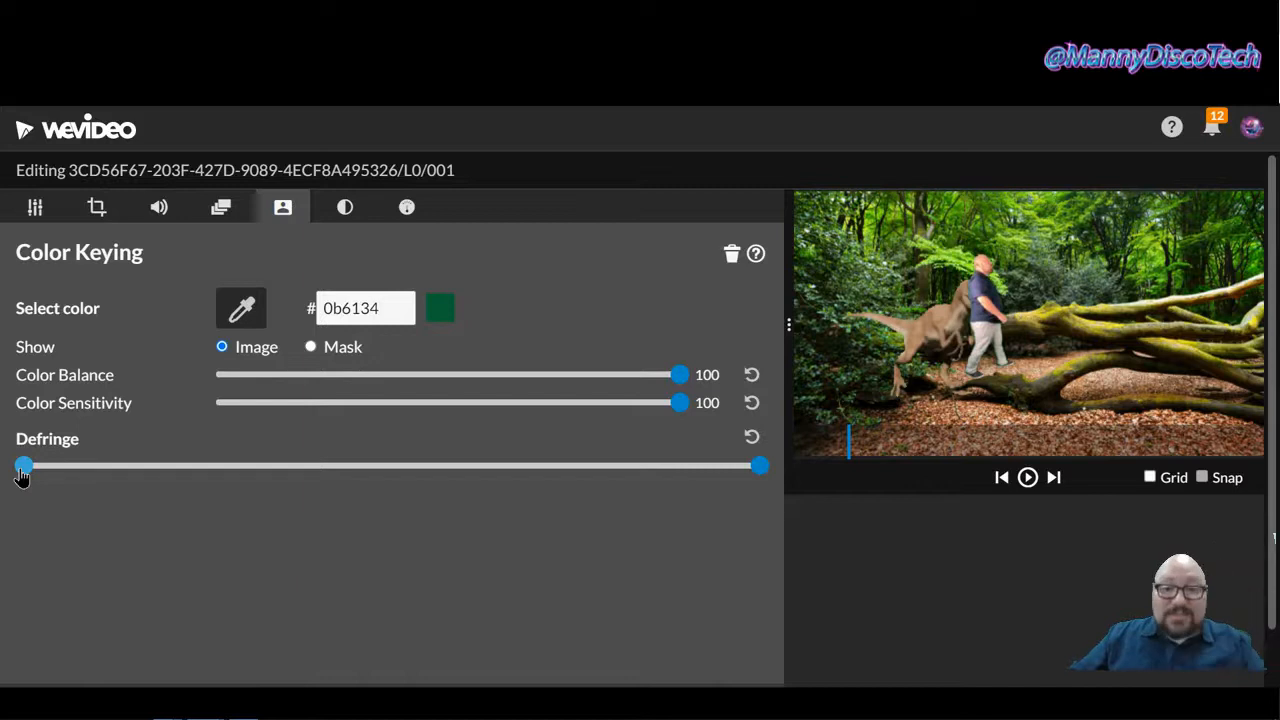
left_click_drag(22, 476, 686, 457)
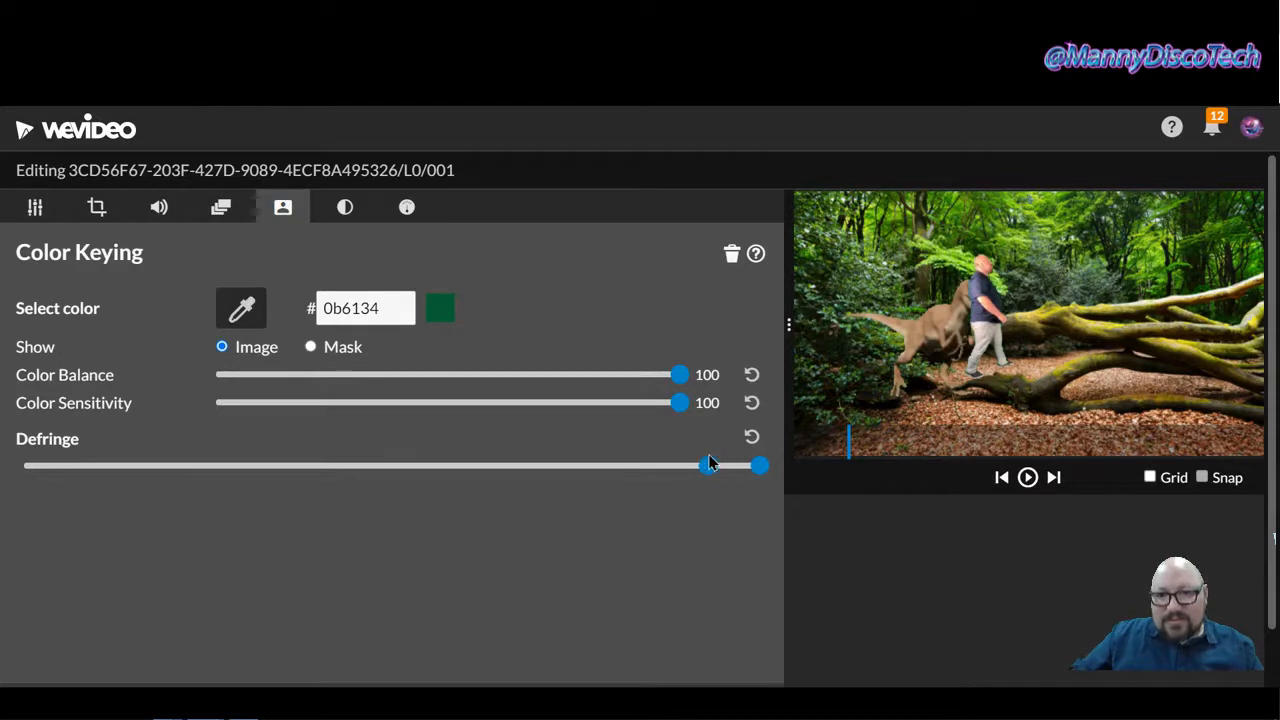
scroll(483, 600, "down", 2)
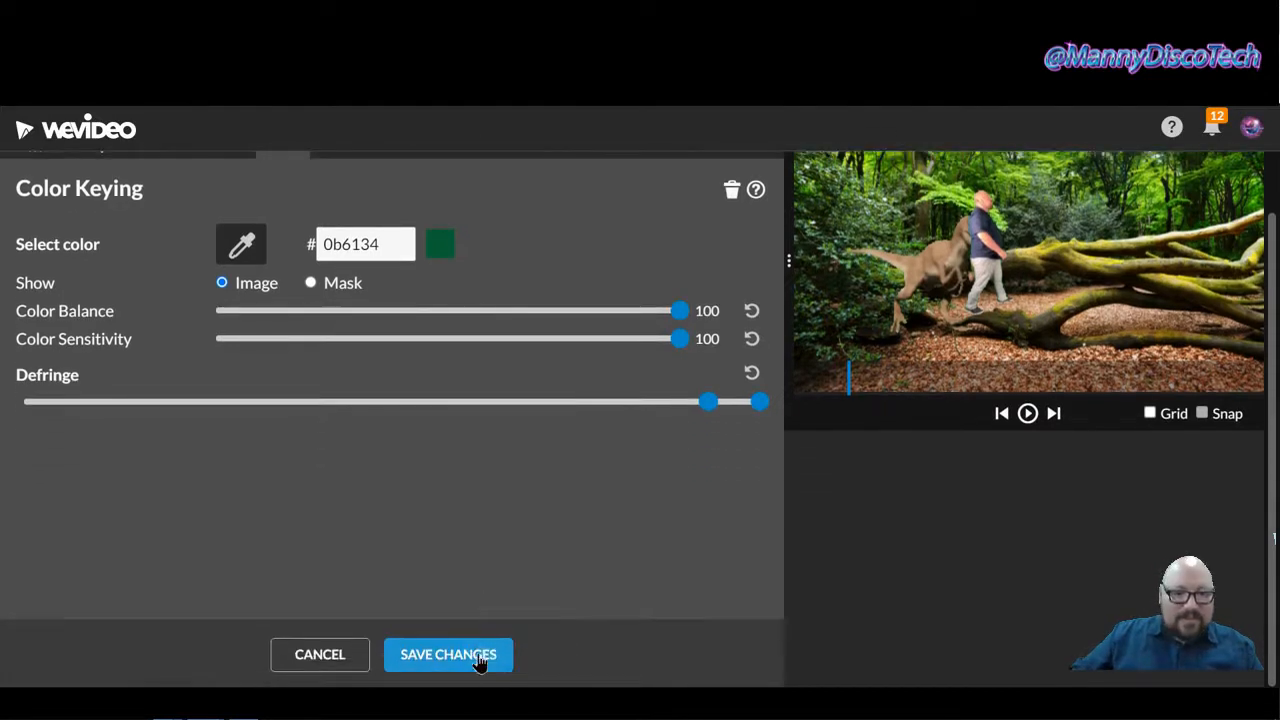
left_click(450, 656)
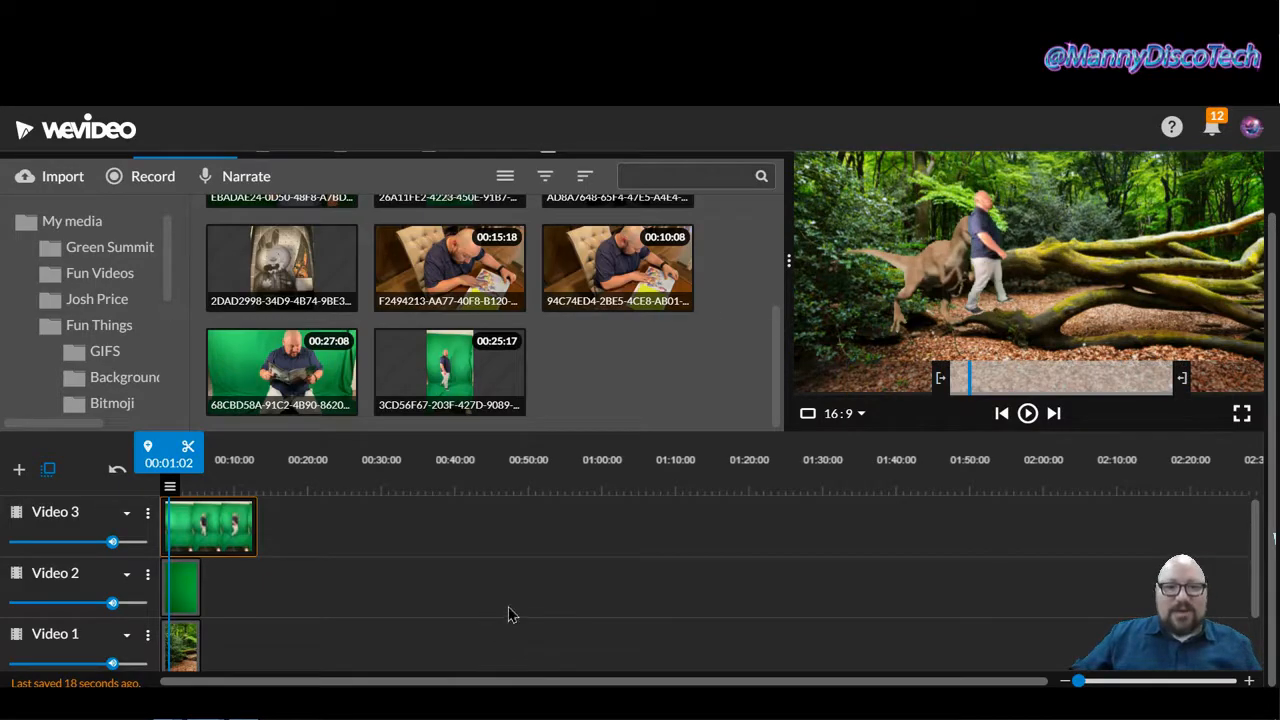
Play the layered composition from the start to check the keyed man with the dinosaur.
left_click_drag(175, 455, 162, 455)
left_click(1028, 414)
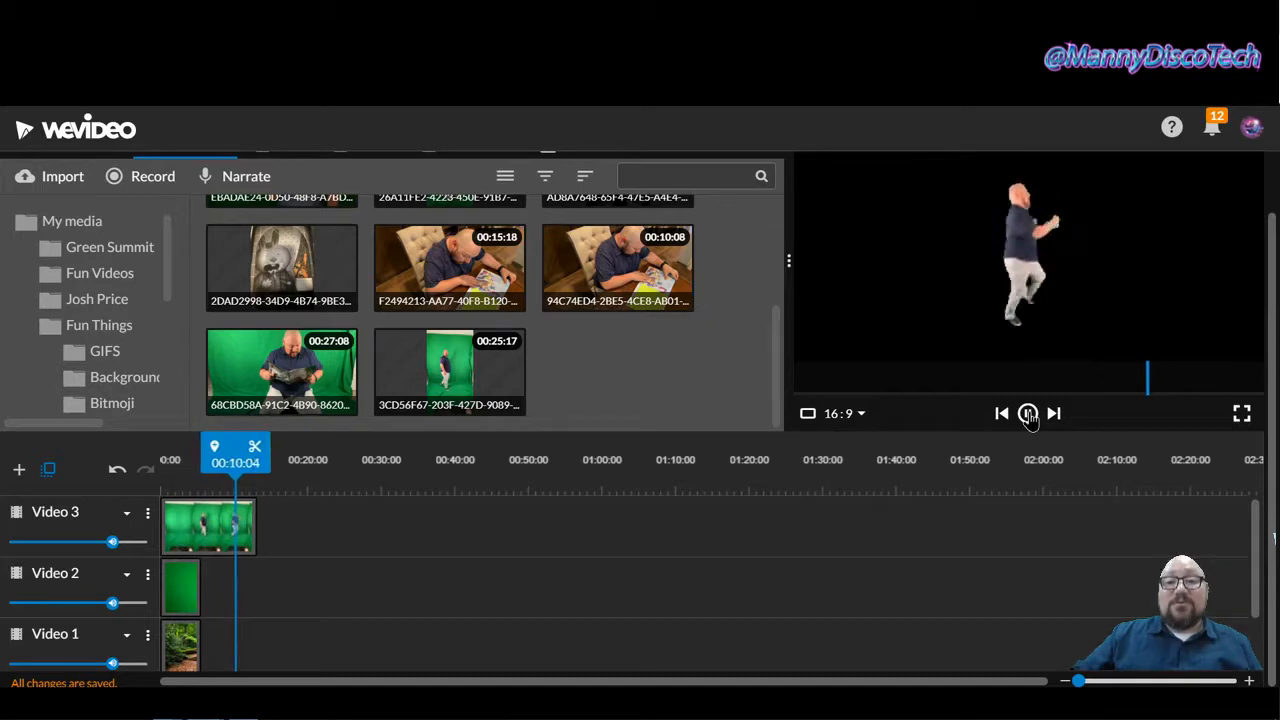
left_click(1028, 413)
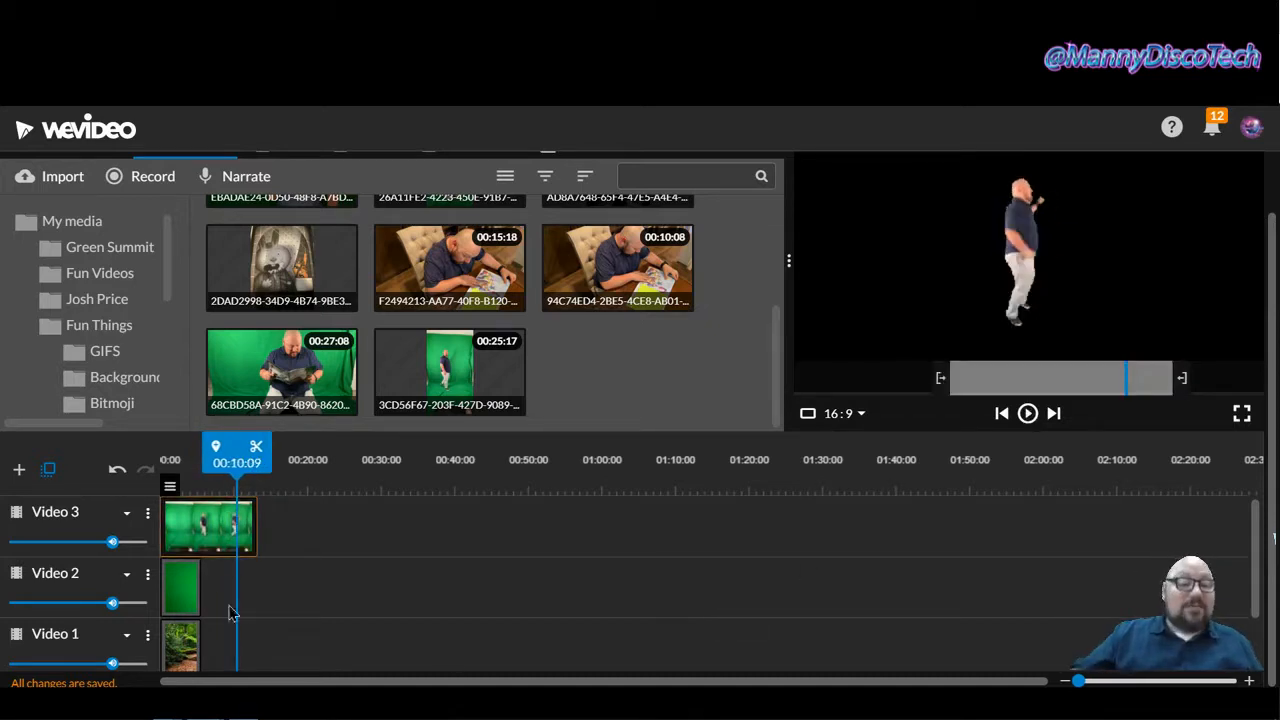
Open the Video 3 clip for editing, set its speed value to 3x, and save the changes.
double_click(213, 535)
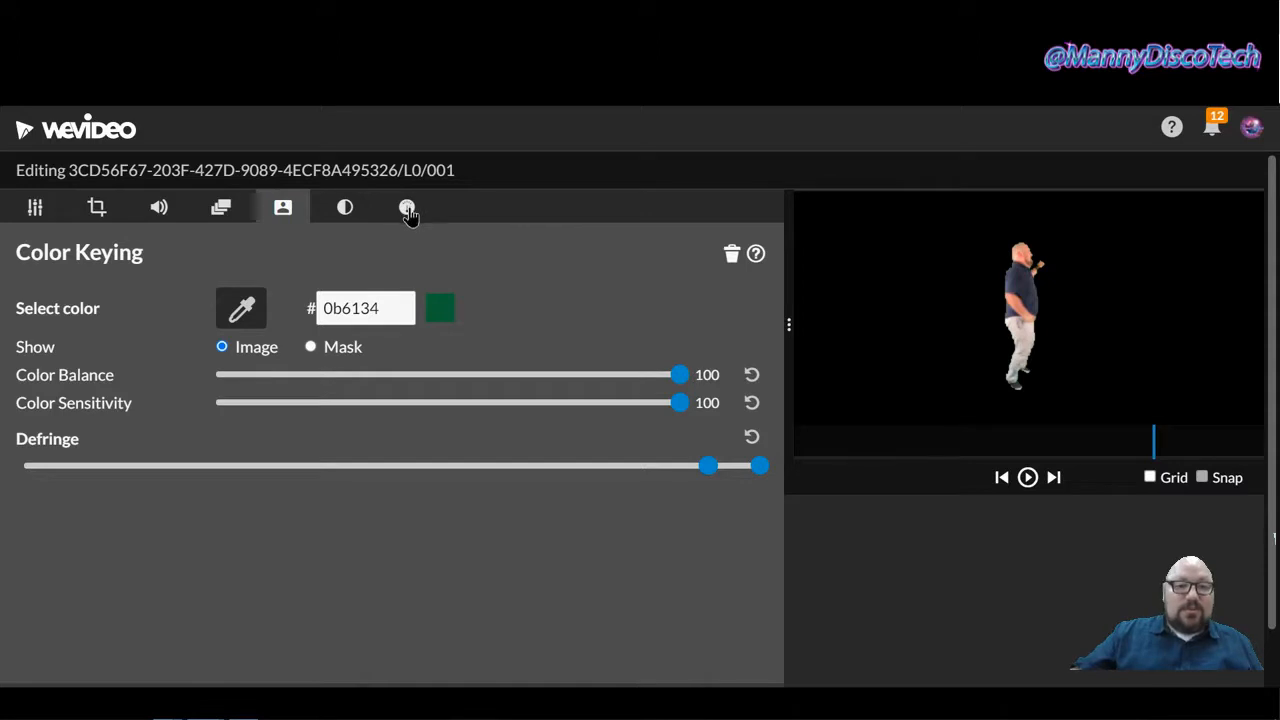
left_click(407, 210)
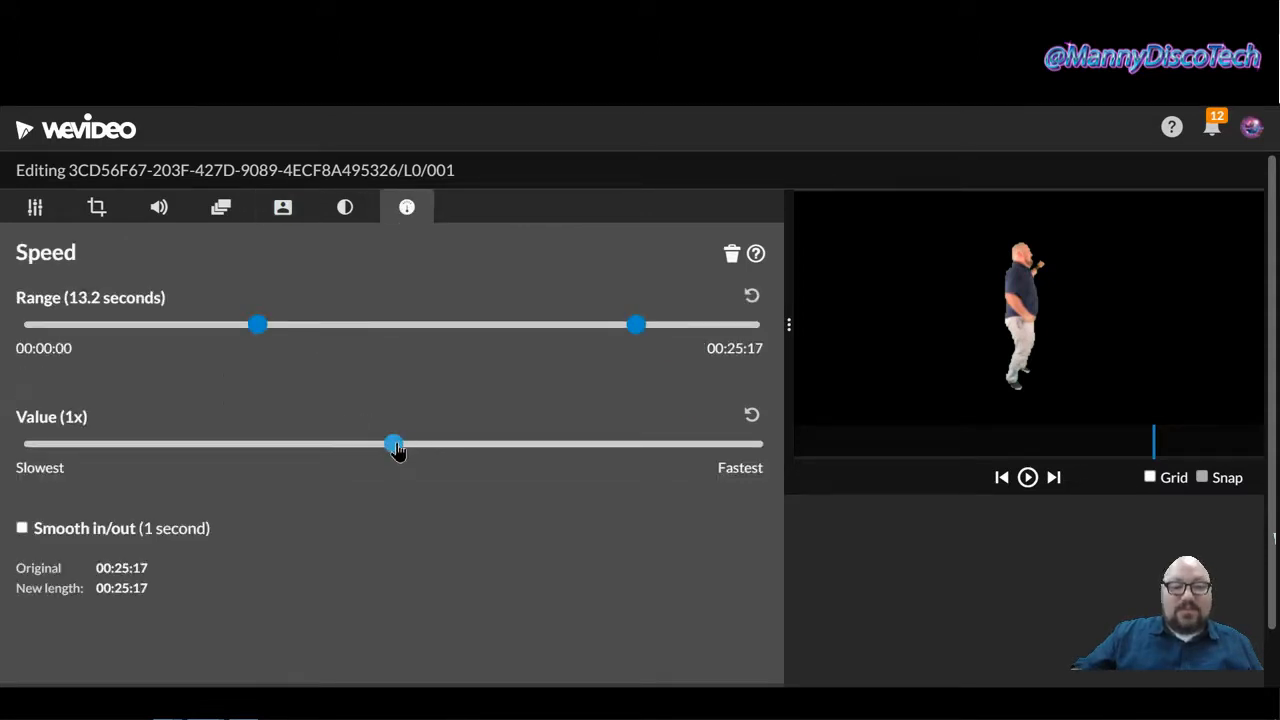
left_click_drag(397, 450, 472, 457)
scroll(451, 490, "down", 1)
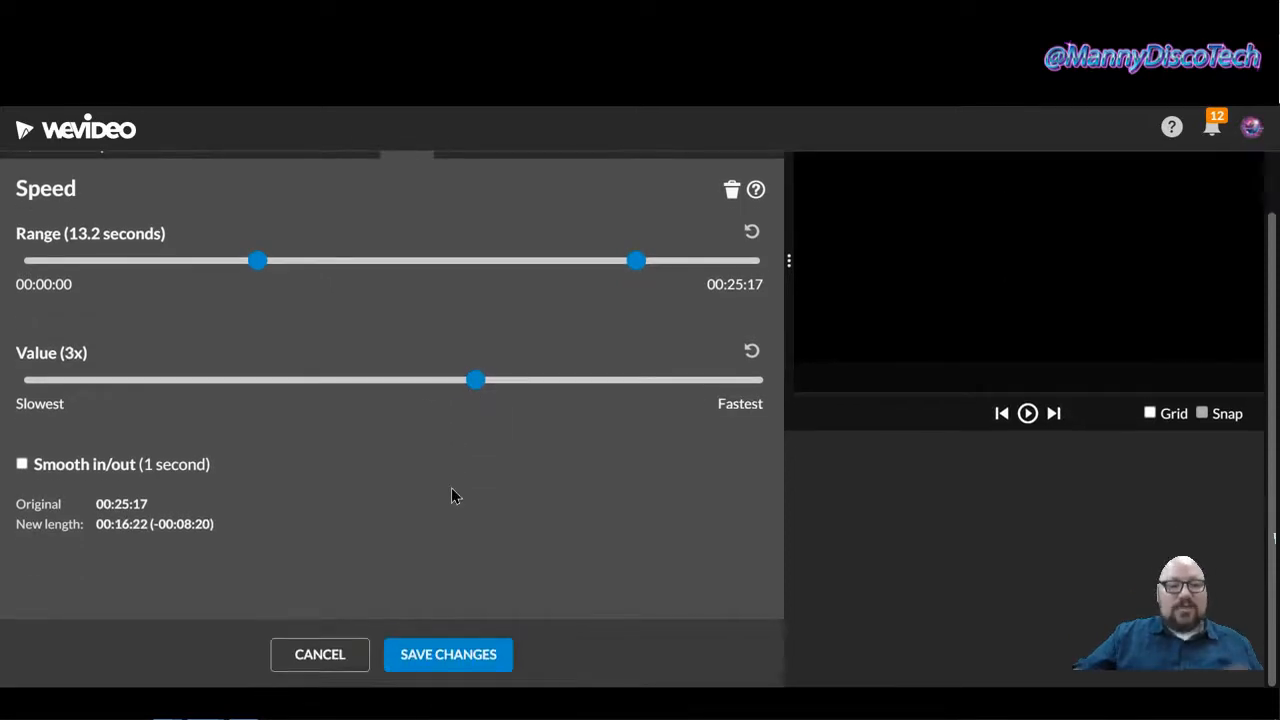
left_click(452, 654)
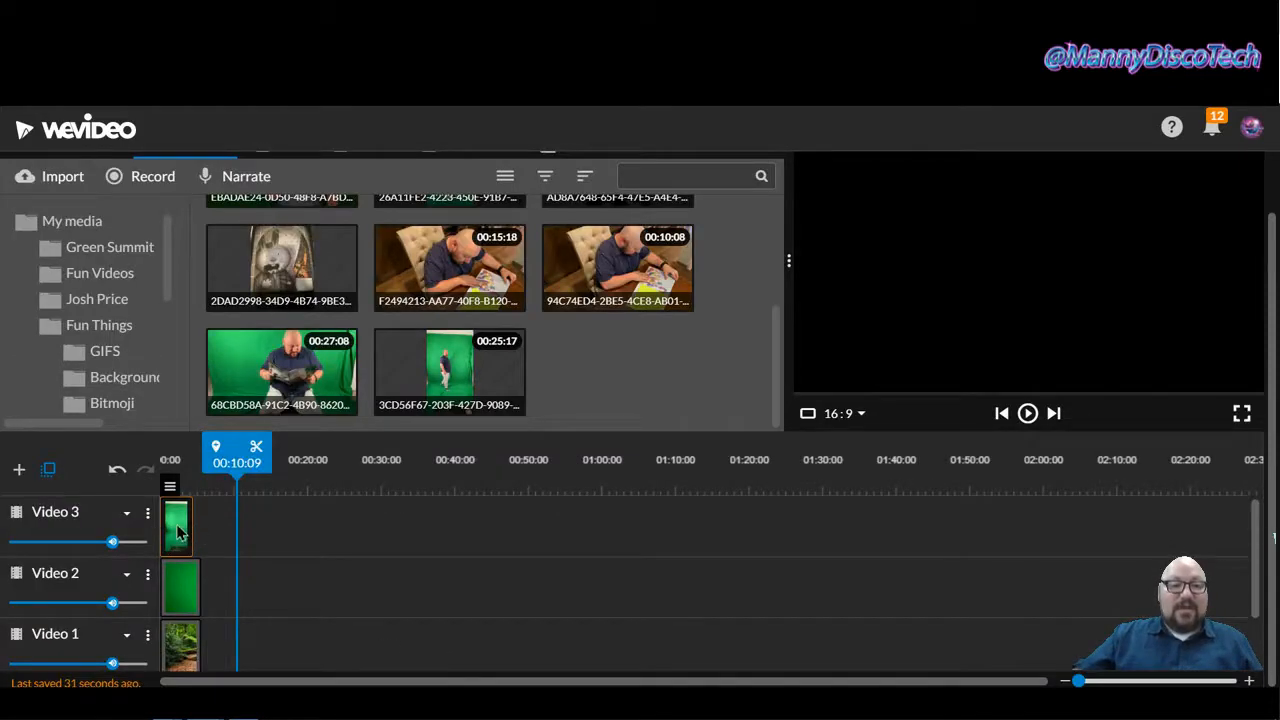
Set the Video 3 clip's speed to 2x, save it, and trim the clip's end to line up with the tracks below.
double_click(178, 532)
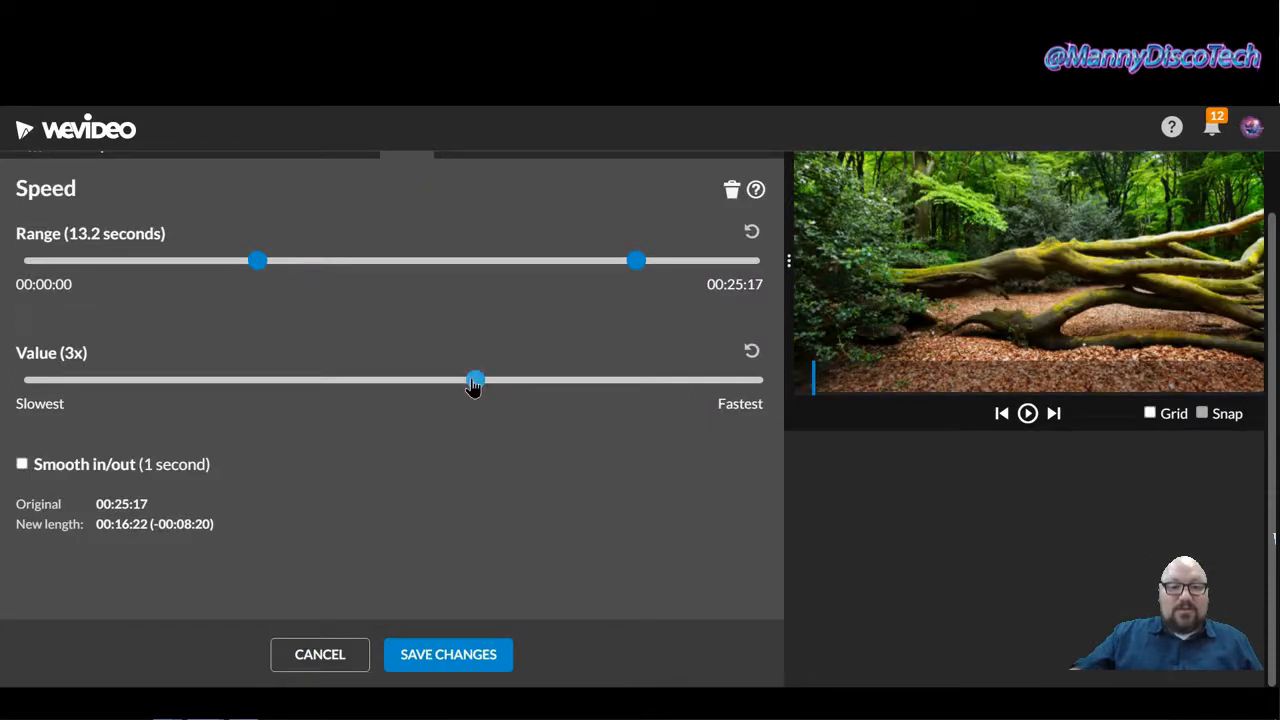
left_click_drag(469, 386, 452, 387)
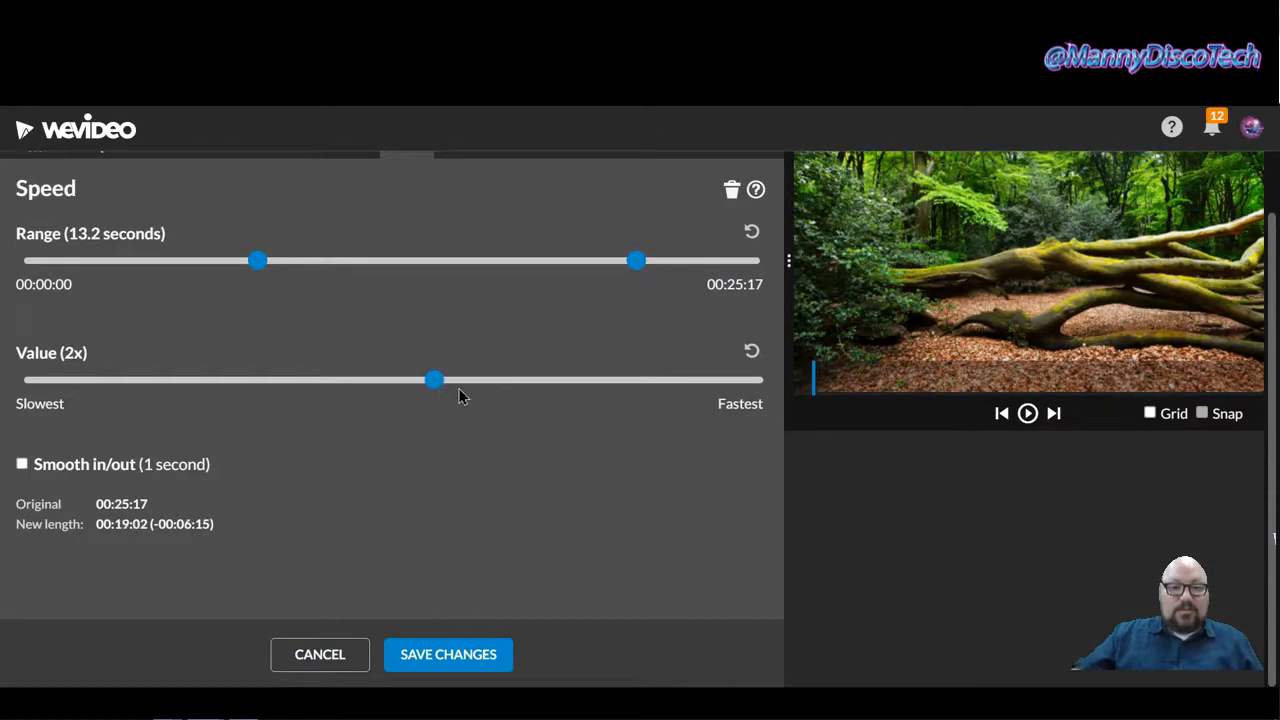
left_click(447, 665)
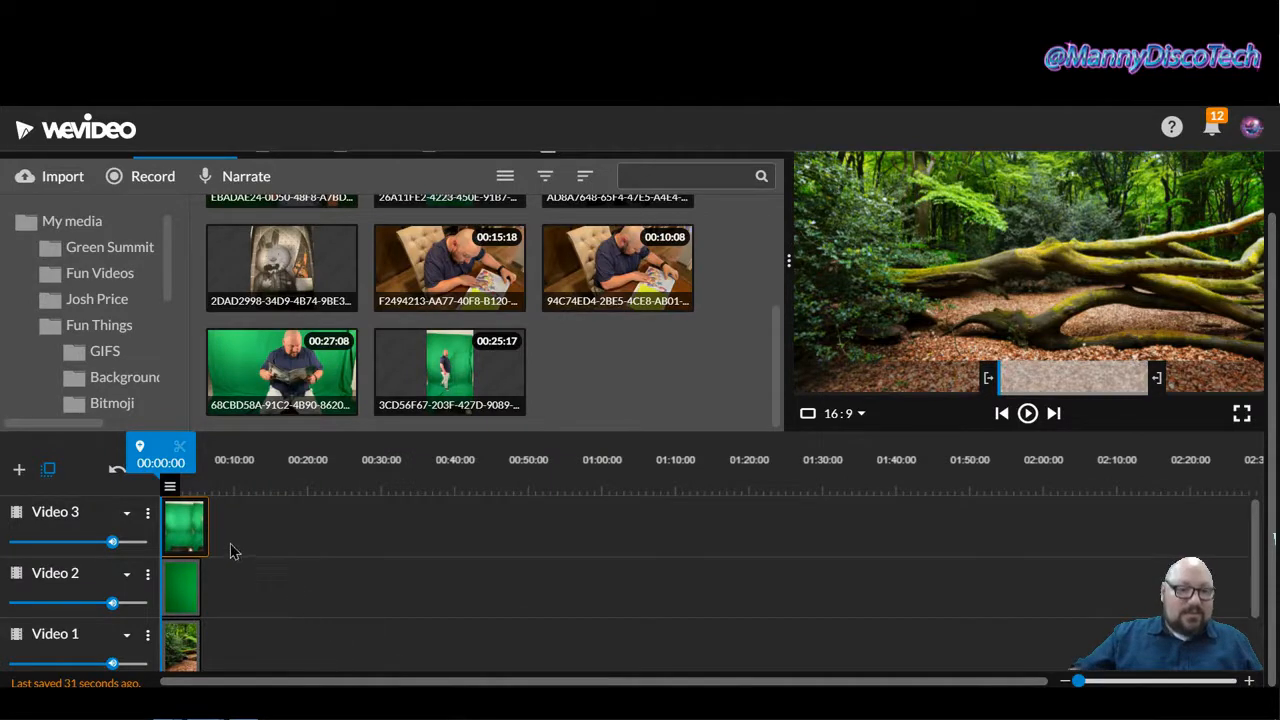
left_click(200, 530)
left_click_drag(202, 526, 197, 527)
Play the composition from the start to check the sped-up man against the dinosaur.
left_click_drag(203, 459, 158, 460)
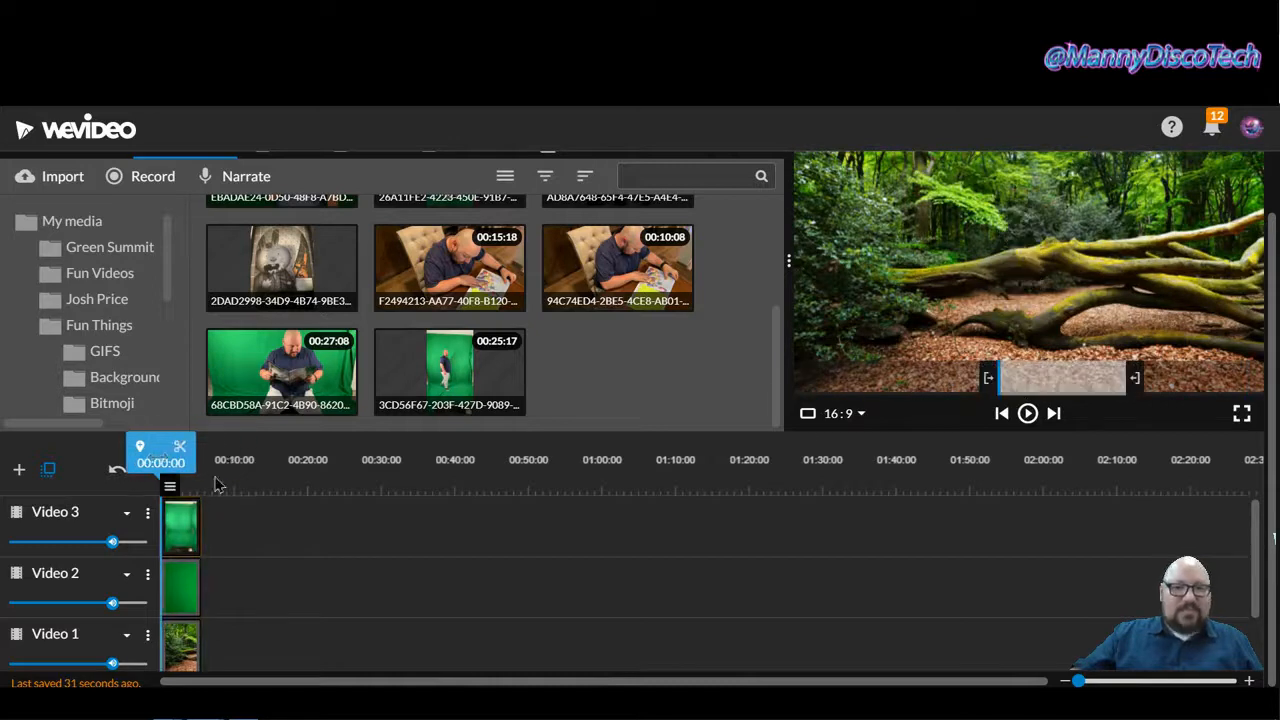
left_click(1029, 414)
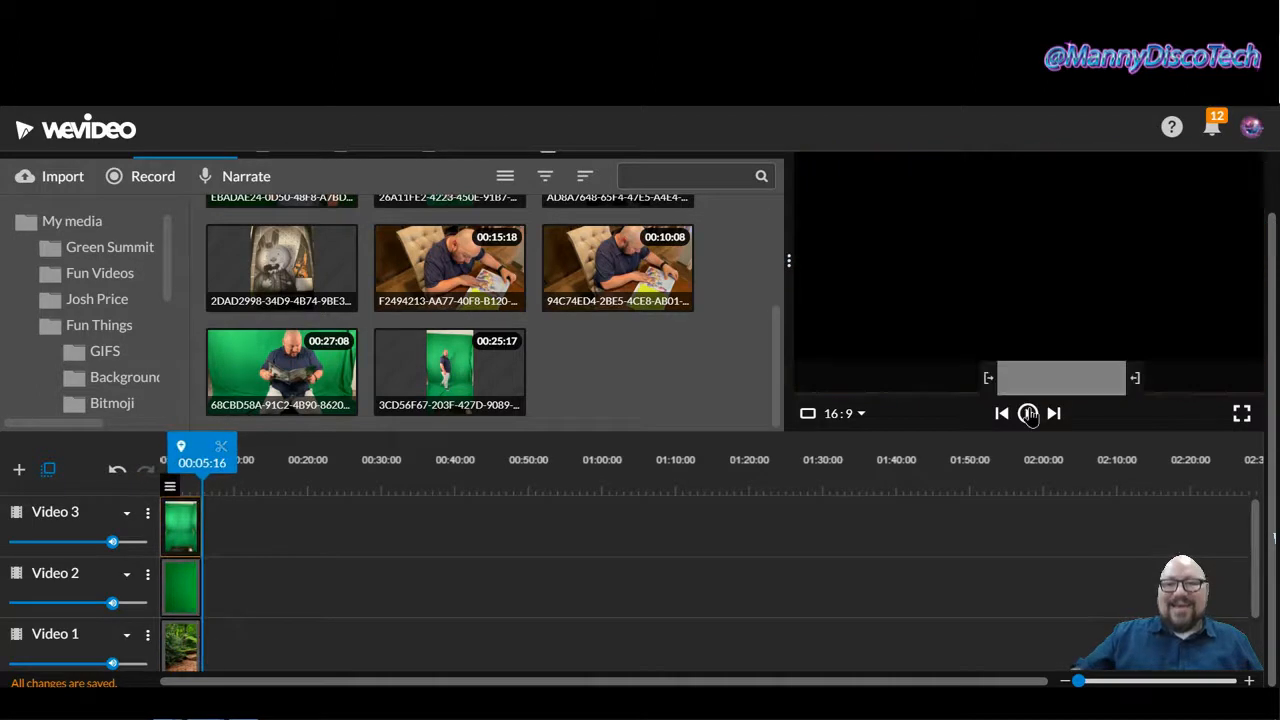
left_click(1029, 414)
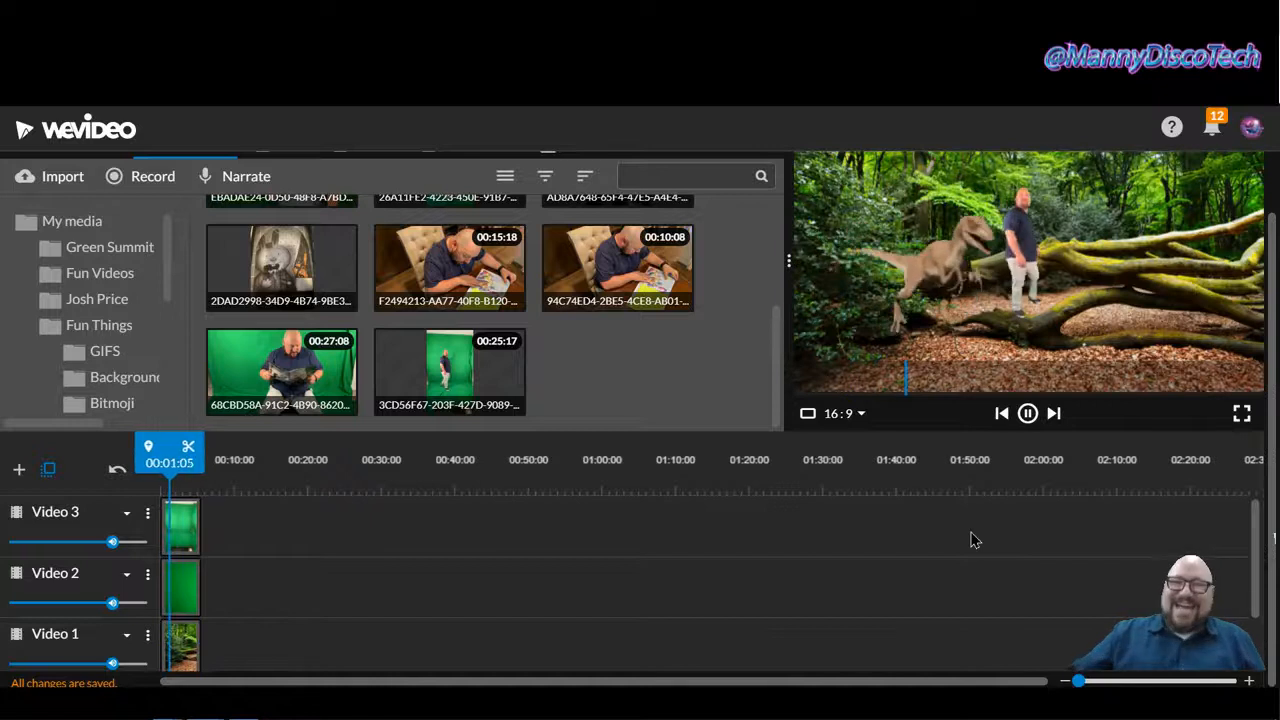
key("space")
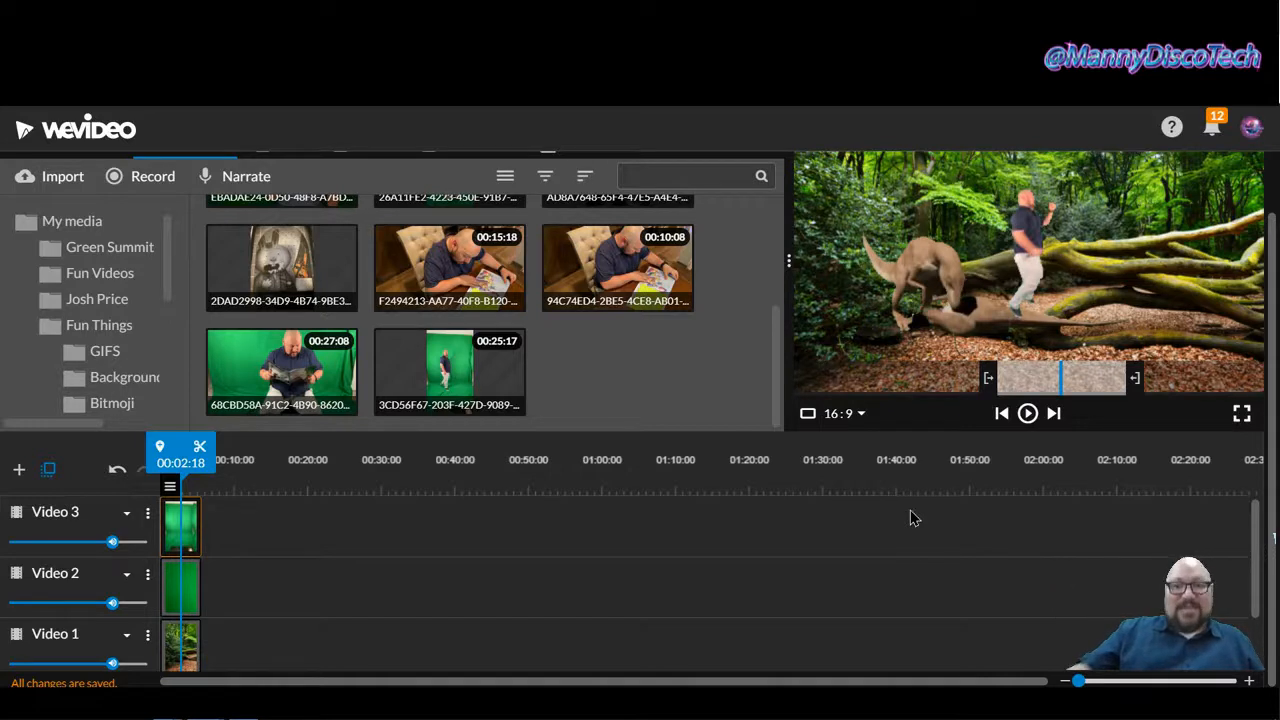
Set the animation Start position of the Video 3 clip to about x -204, y 793, near the frame's lower-left corner.
double_click(183, 530)
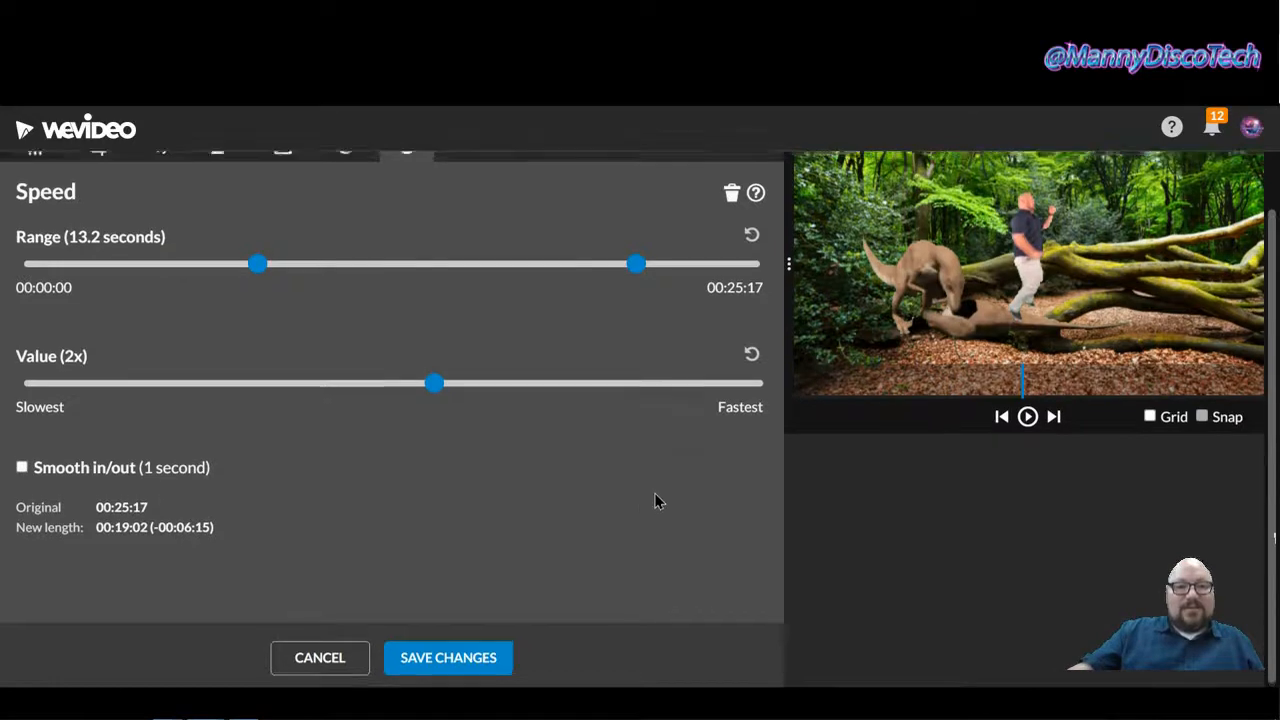
left_click(221, 210)
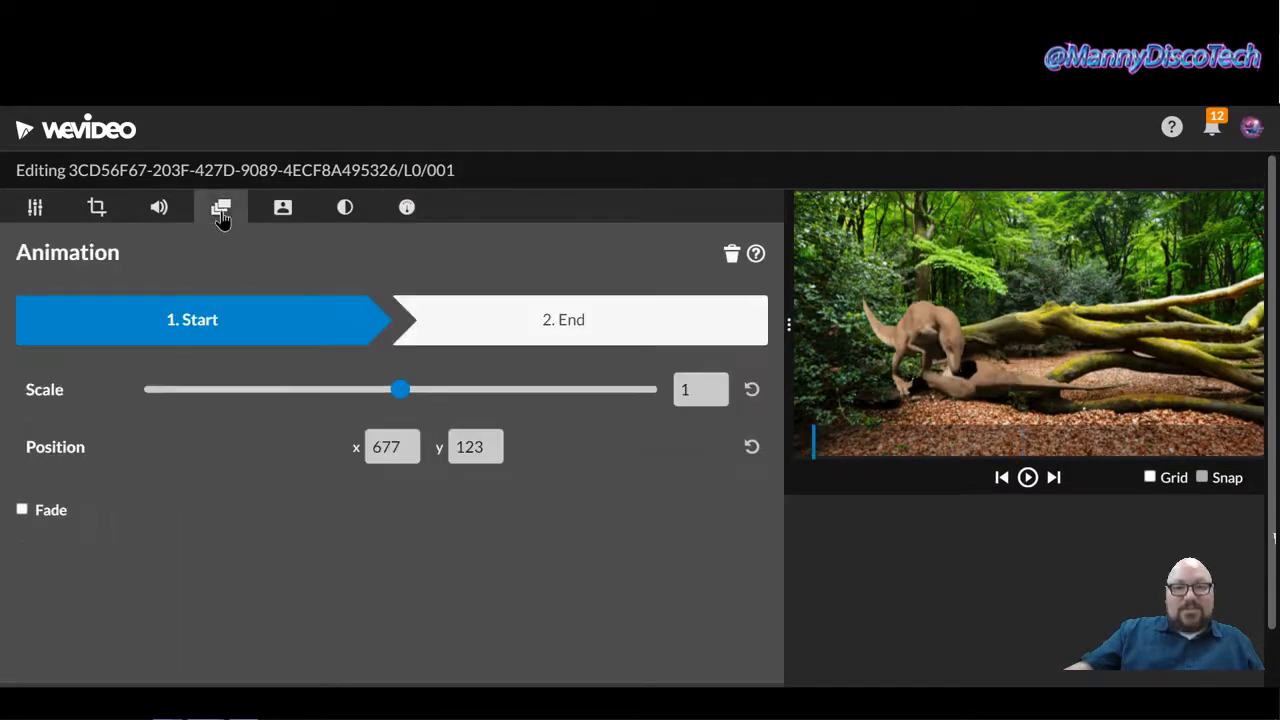
scroll(604, 511, "down", 1)
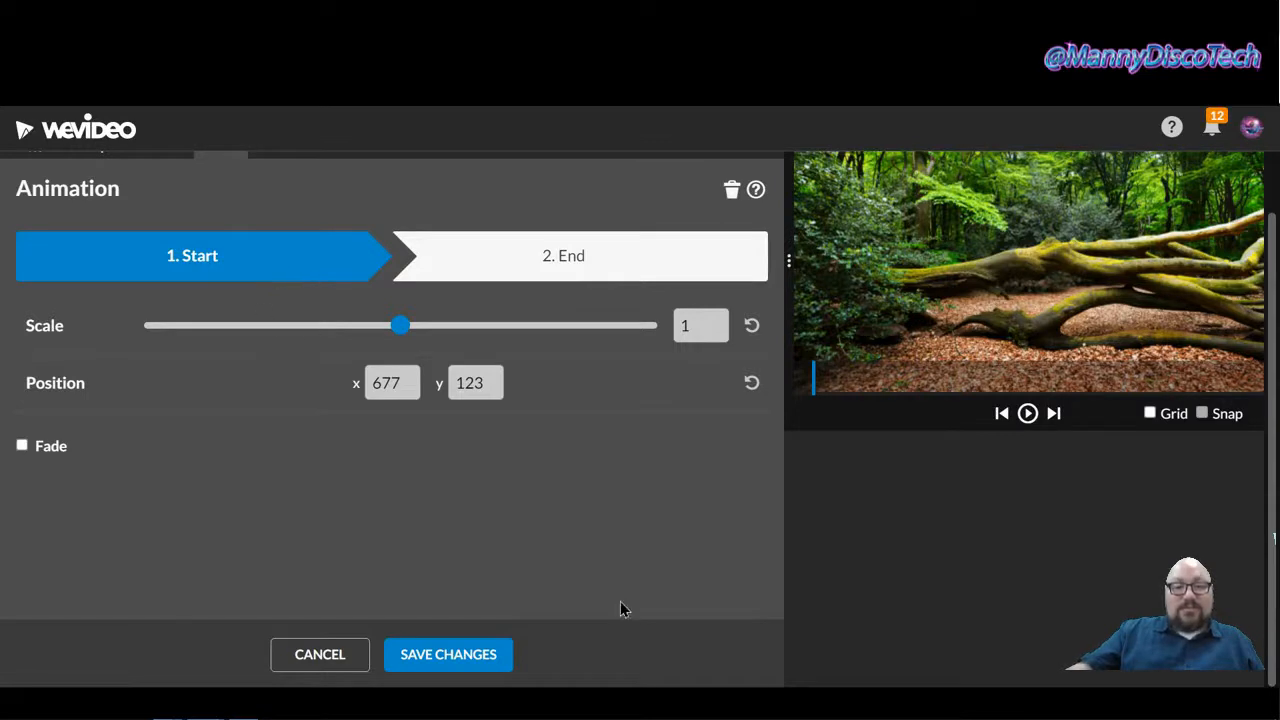
left_click(1029, 414)
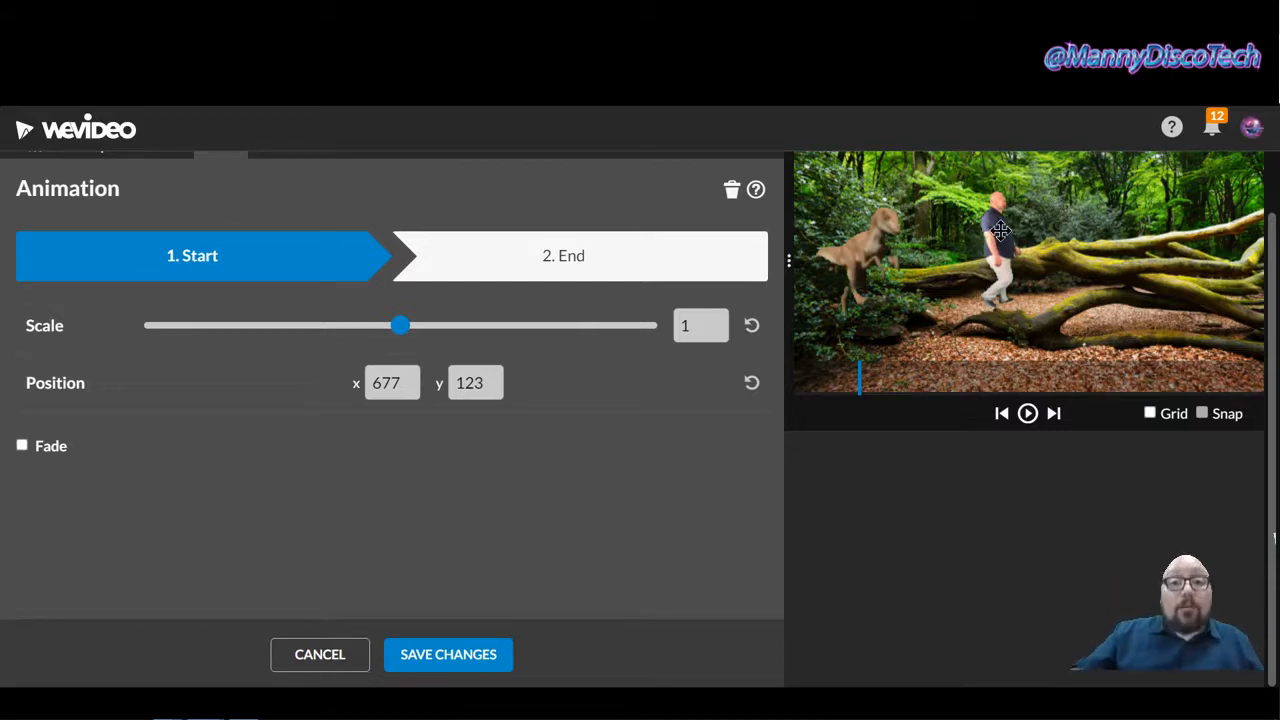
left_click_drag(1000, 230, 785, 394)
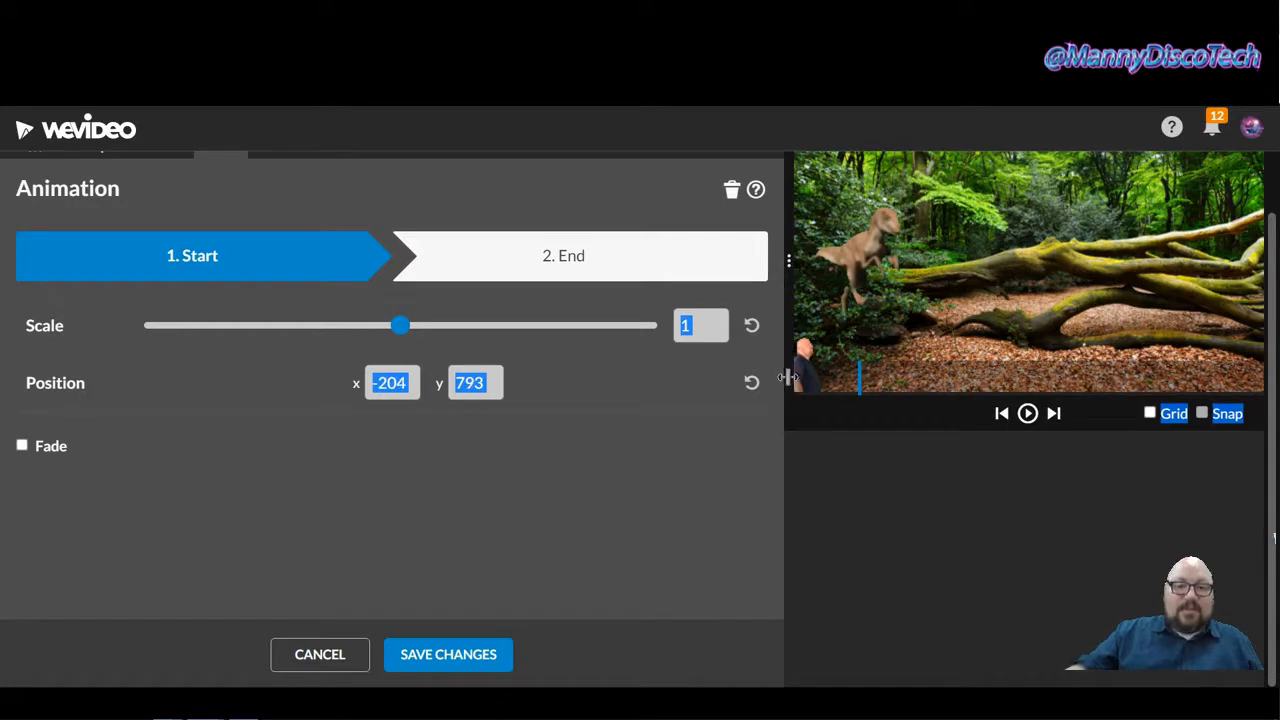
Set the Video 3 clip's animation End position to about x 833, y 360, and save the changes.
left_click(577, 263)
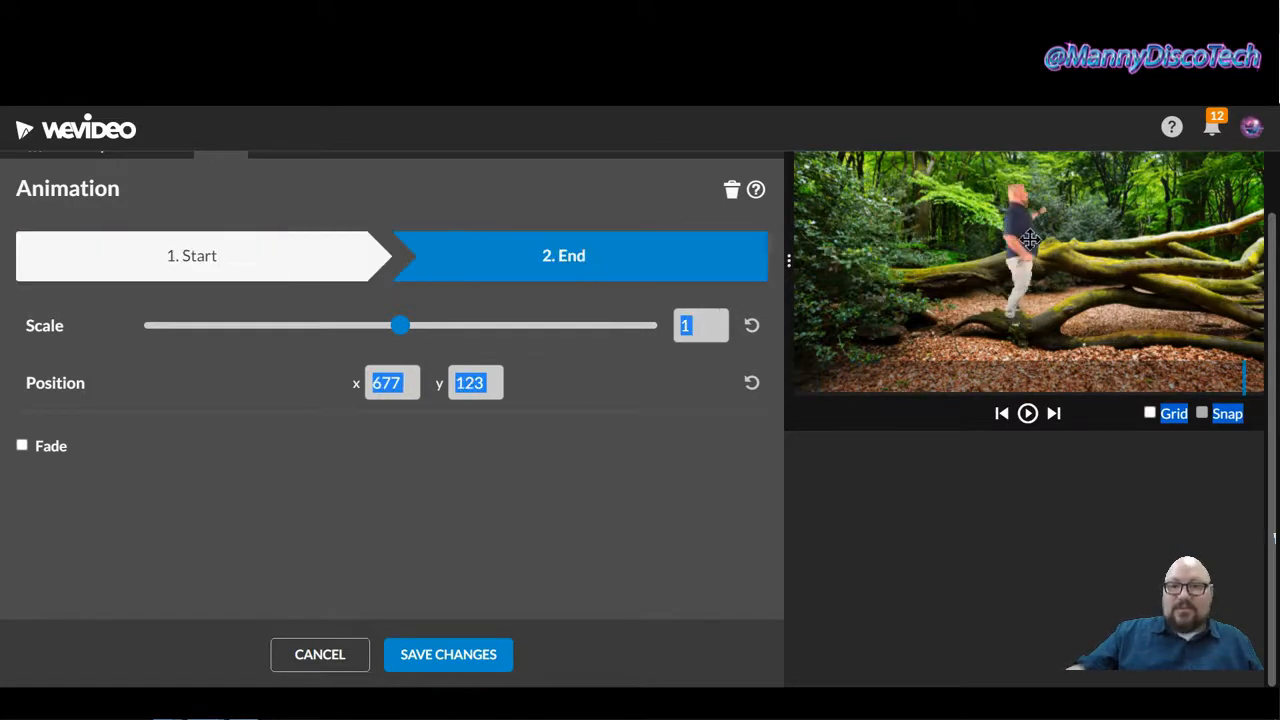
left_click_drag(1035, 247, 1064, 292)
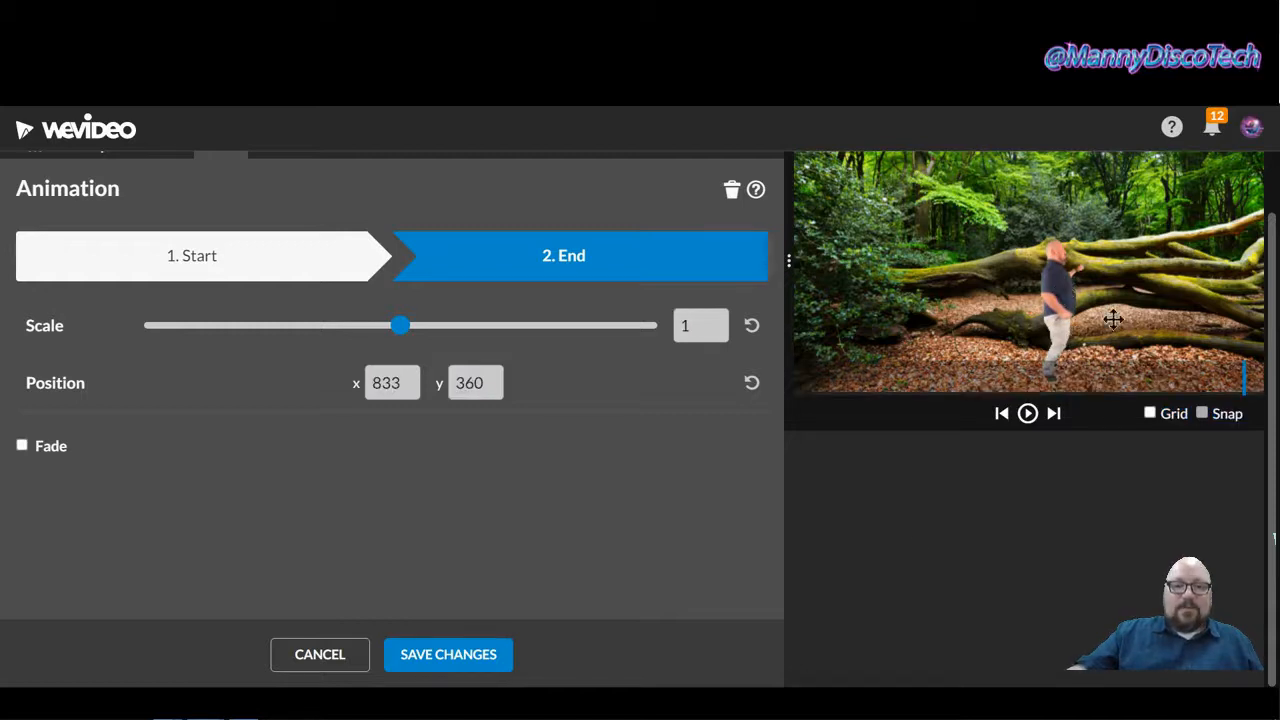
left_click(484, 662)
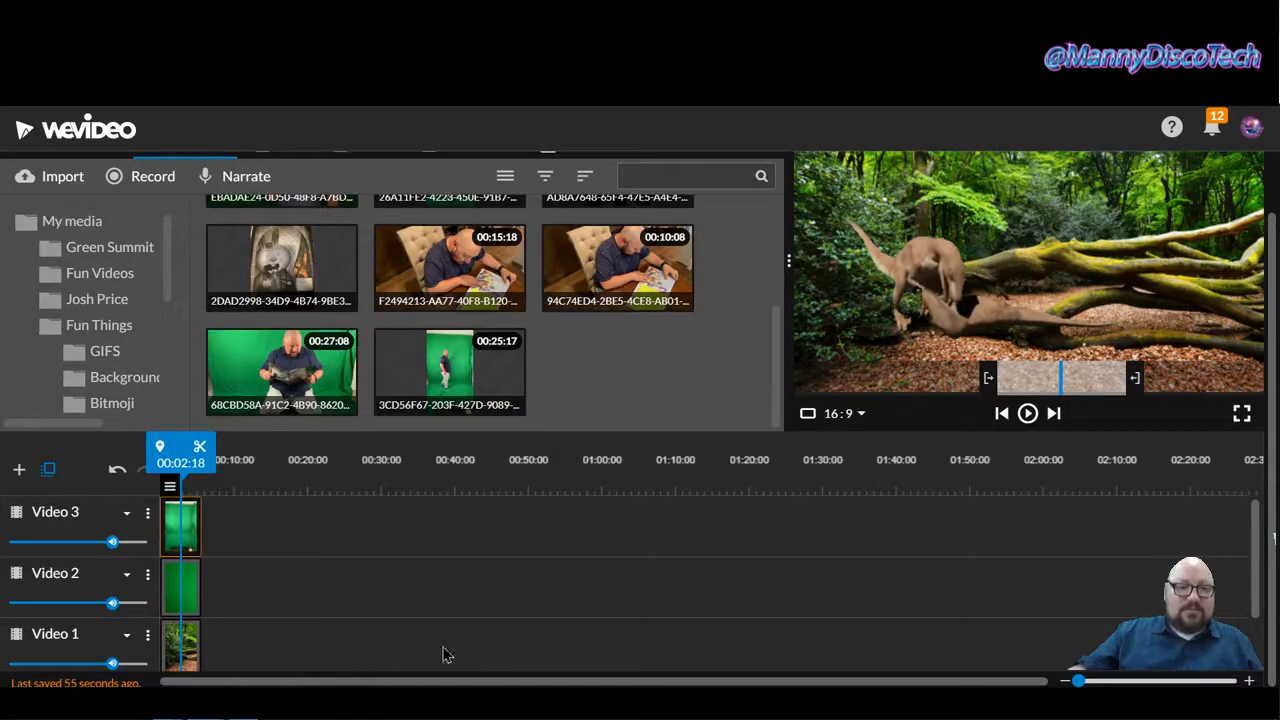
Play the composition from the start to check the man's animated movement across the forest.
left_click_drag(176, 446, 150, 446)
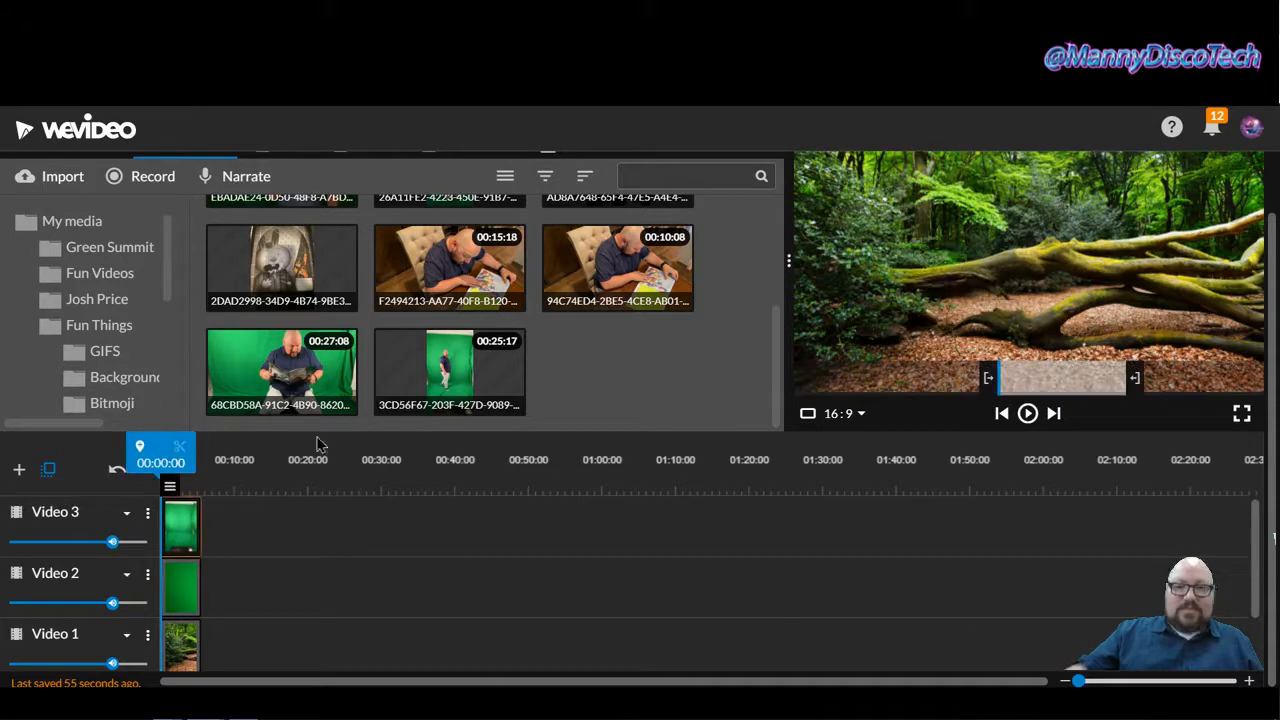
left_click(1028, 416)
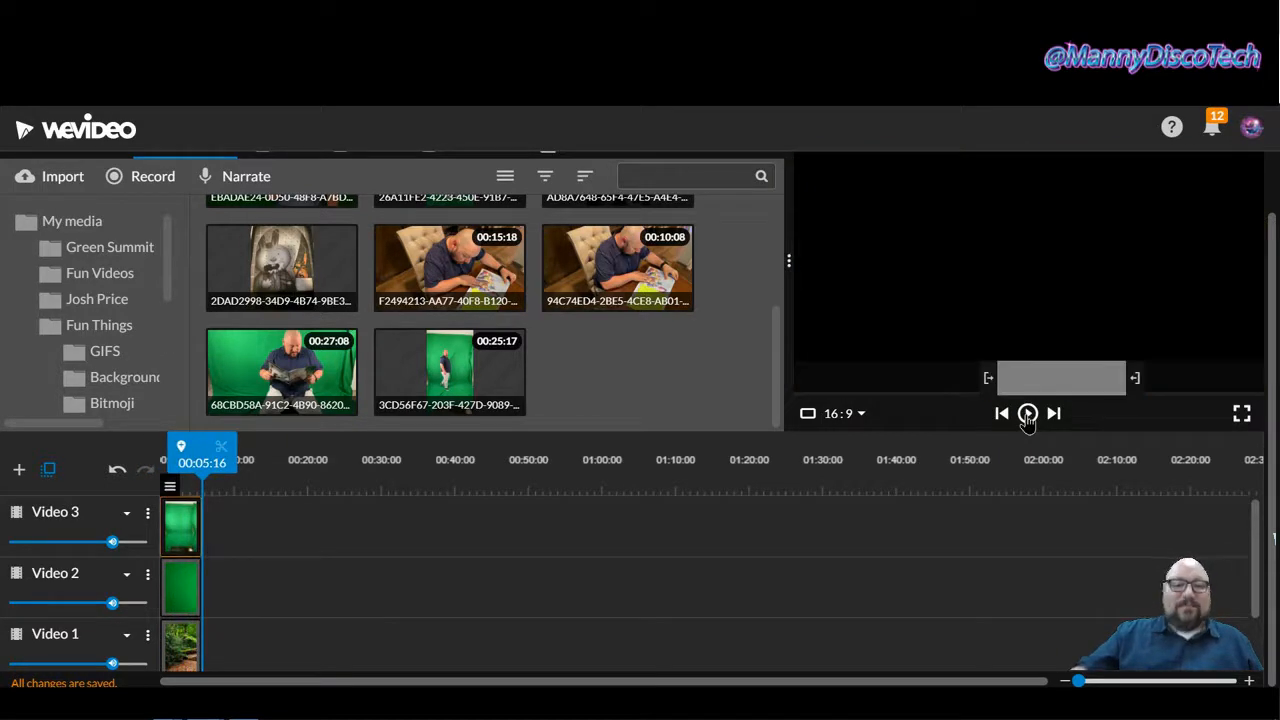
left_click(1027, 413)
Scrub and replay the opening seconds, leaving the playhead at 00:01:15 where the man turns near the dinosaur.
left_click_drag(174, 441, 165, 441)
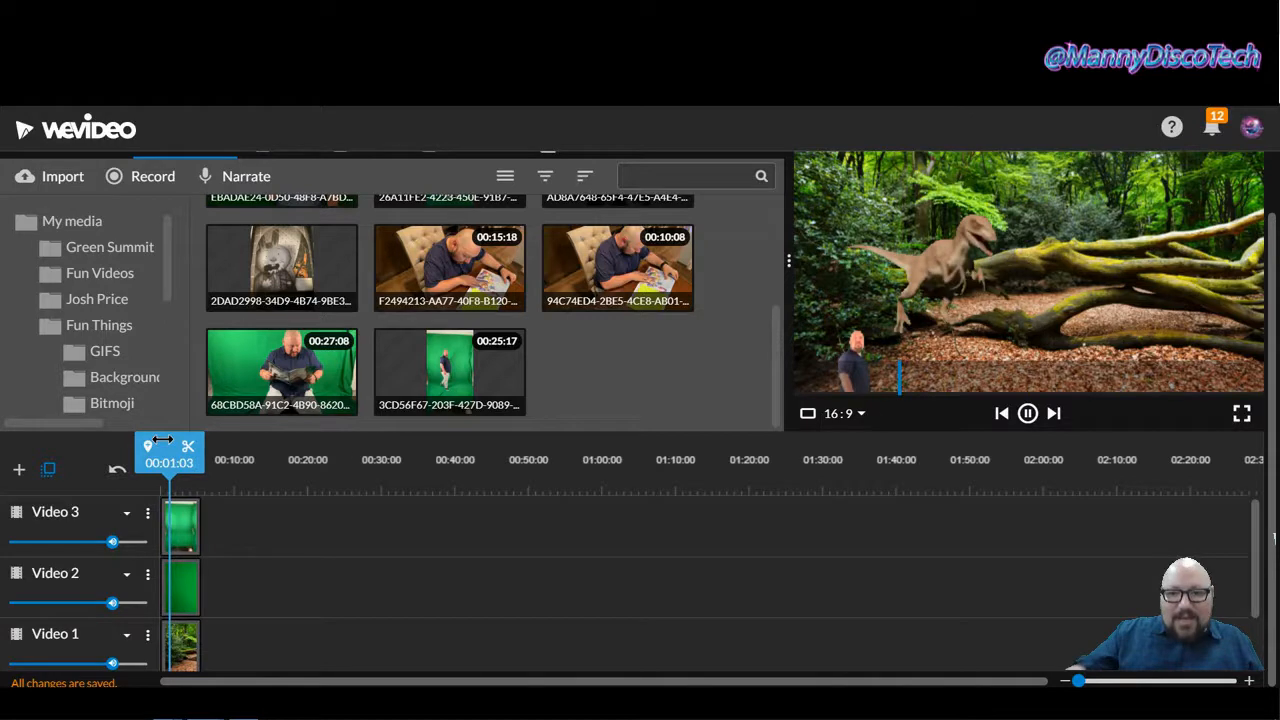
left_click_drag(163, 440, 167, 440)
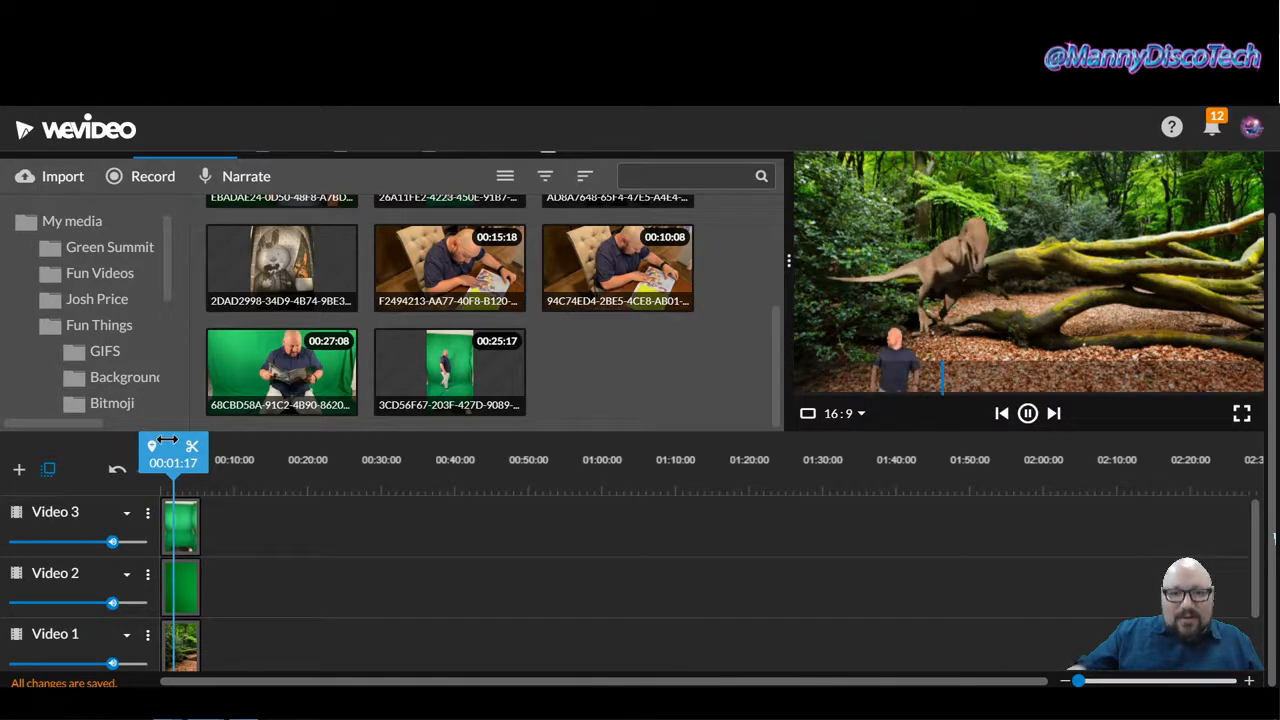
left_click_drag(166, 441, 147, 444)
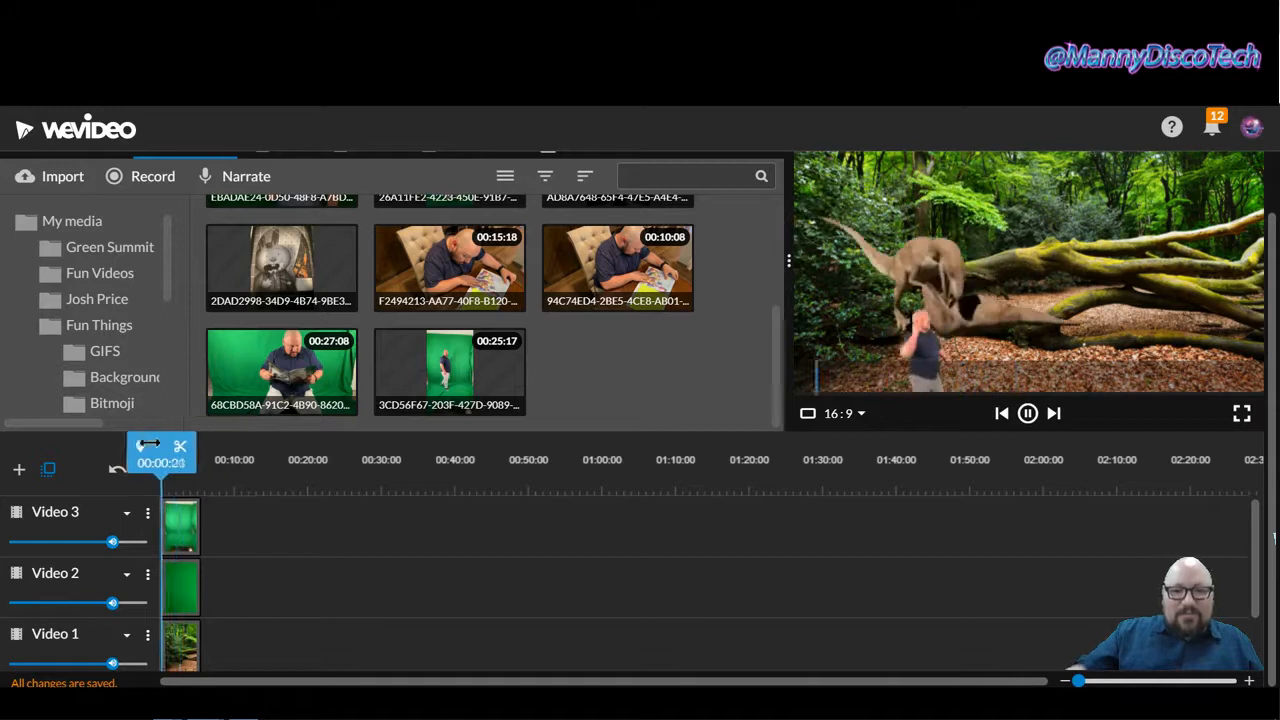
left_click(1027, 416)
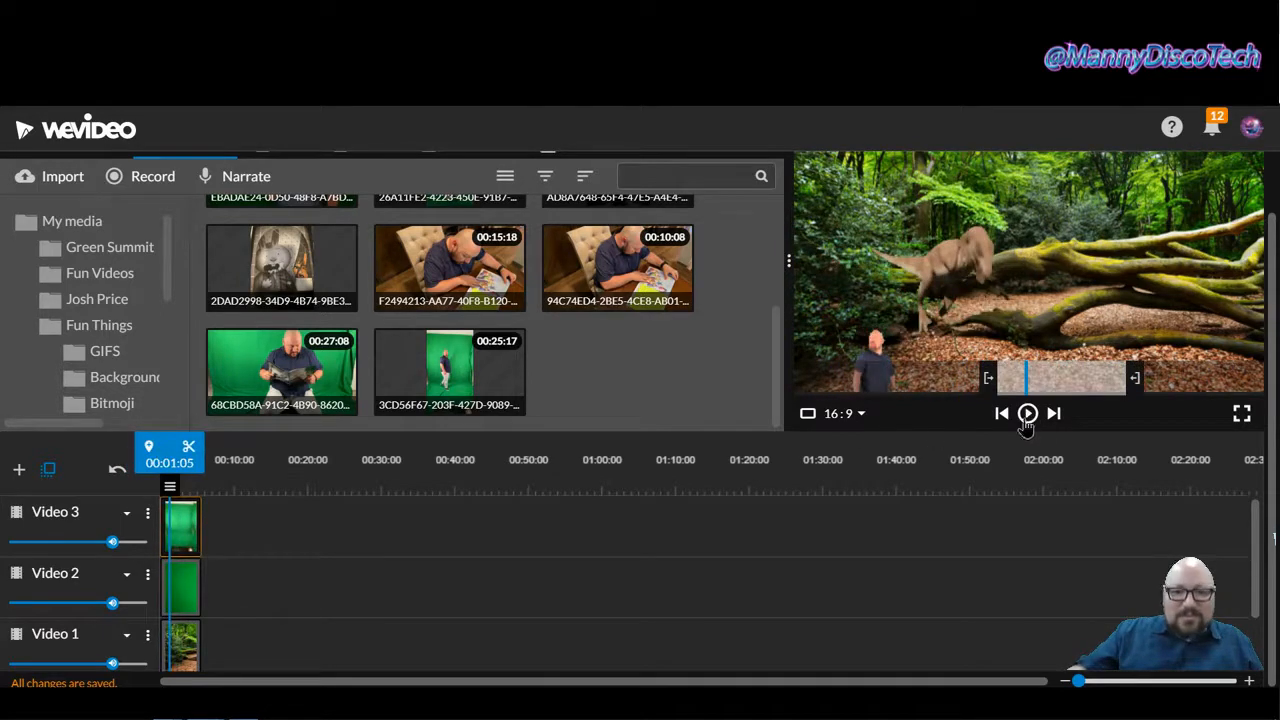
left_click(1028, 416)
left_click(1028, 416)
left_click_drag(182, 444, 172, 444)
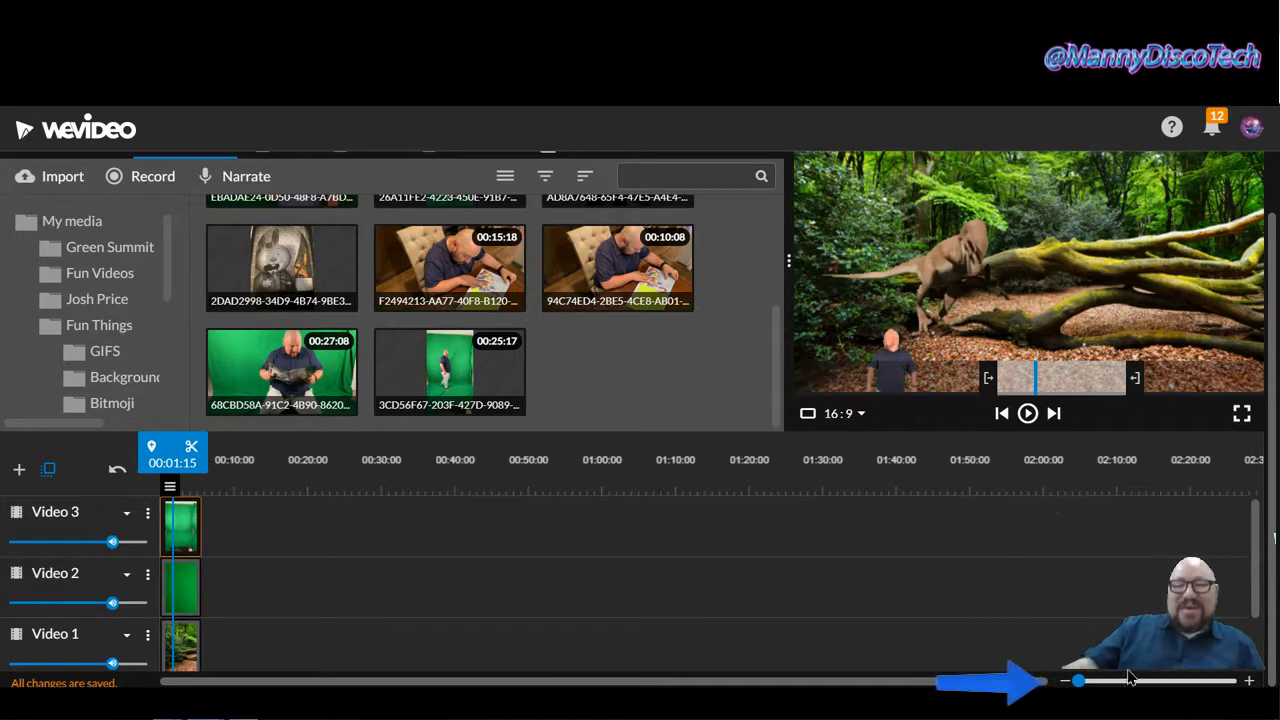
Split the Video 3 clip at 00:01:15.
left_click(1250, 682)
left_click(1250, 682)
left_click(1250, 682)
left_click(1250, 682)
left_click(1250, 682)
left_click(1250, 682)
left_click(1250, 682)
left_click(1250, 682)
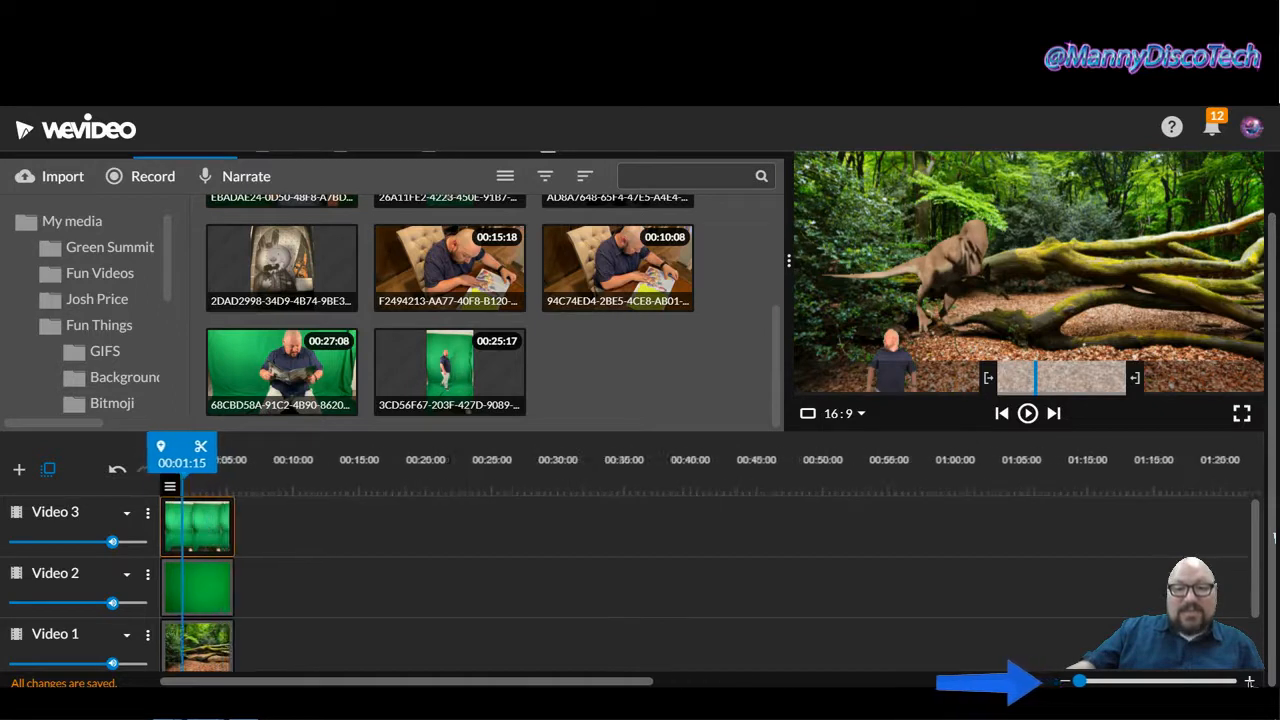
left_click(1250, 682)
left_click(1250, 682)
left_click(1250, 682)
left_click(1250, 682)
left_click(1250, 682)
left_click(1250, 682)
left_click(1250, 682)
left_click(1250, 682)
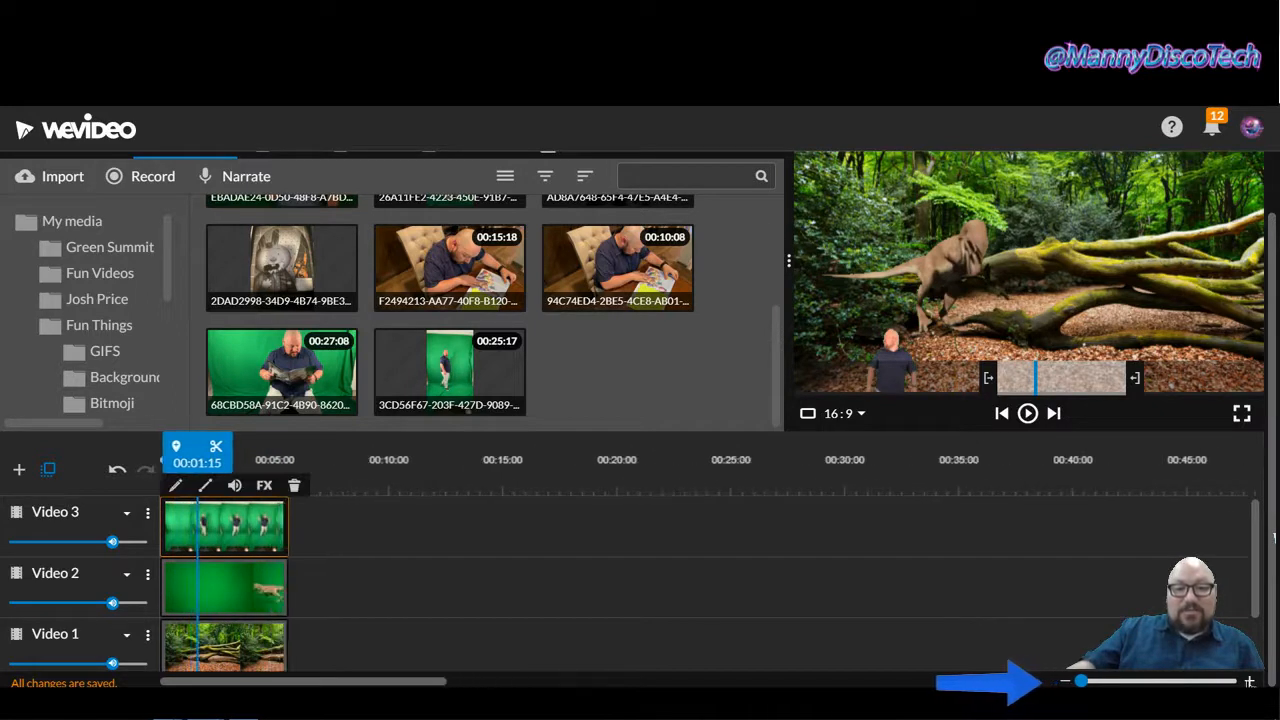
left_click(1250, 682)
left_click(1250, 682)
left_click(1250, 682)
left_click(1250, 682)
left_click(1250, 682)
left_click(1250, 682)
left_click(1250, 682)
left_click(1250, 682)
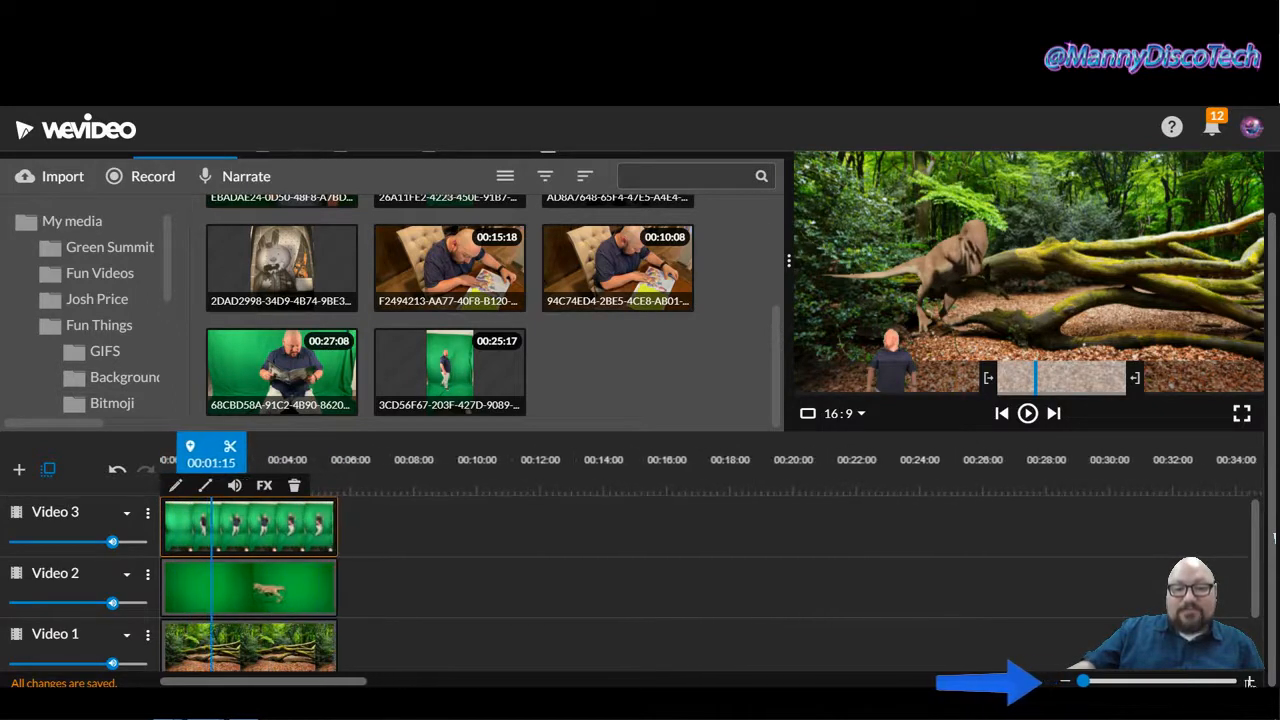
left_click(1250, 682)
left_click(1250, 682)
left_click(1250, 682)
left_click(1250, 682)
left_click(1250, 682)
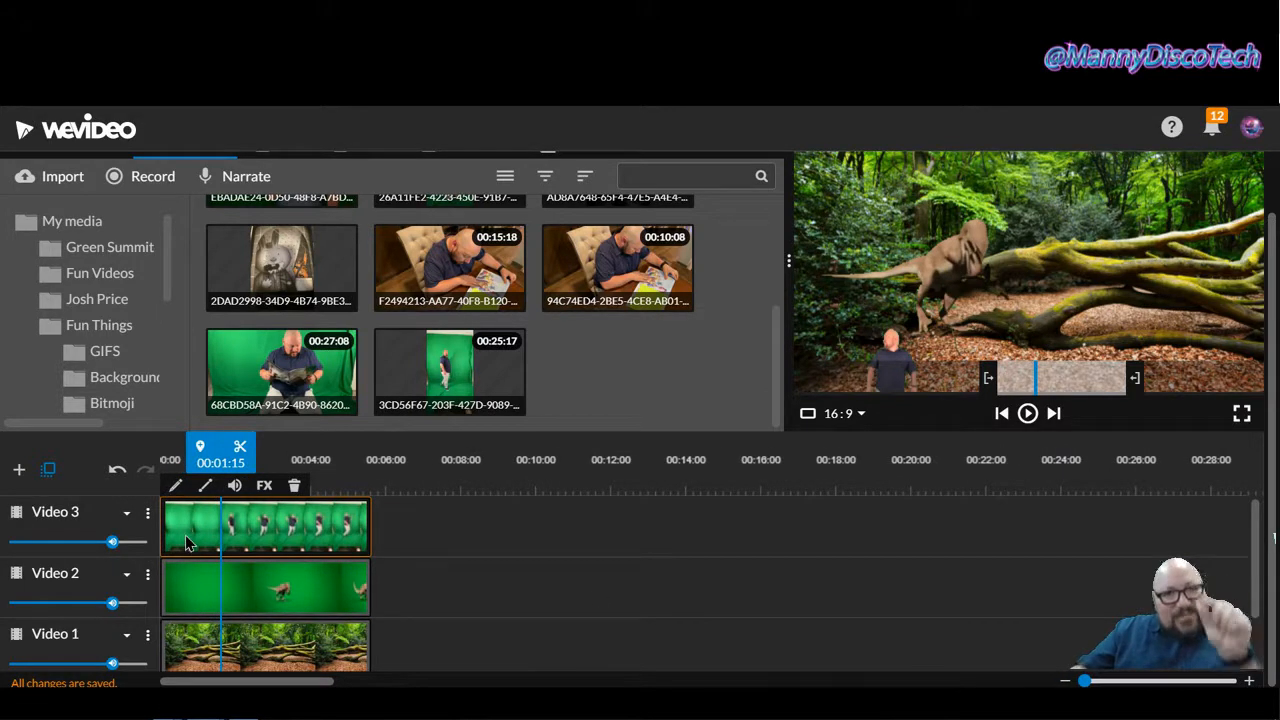
left_click(240, 450)
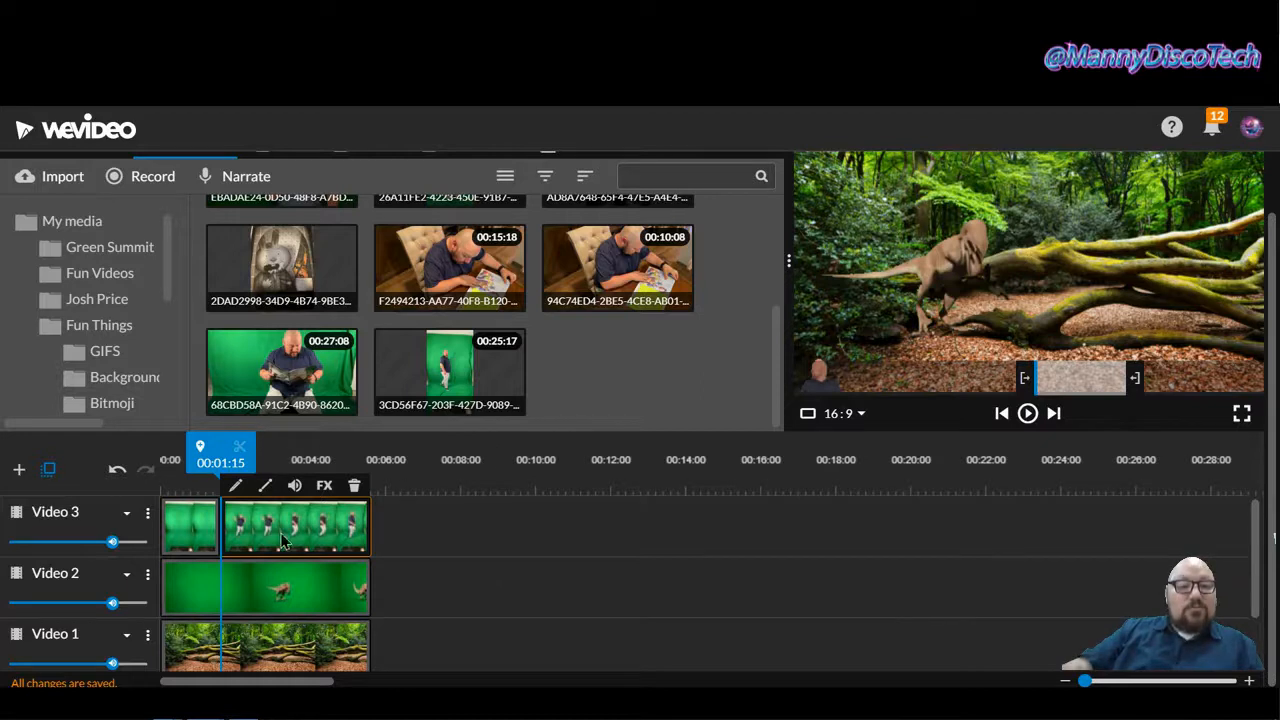
Review the Start and End animation positions of the first Video 3 segment, and save them.
left_click(193, 528)
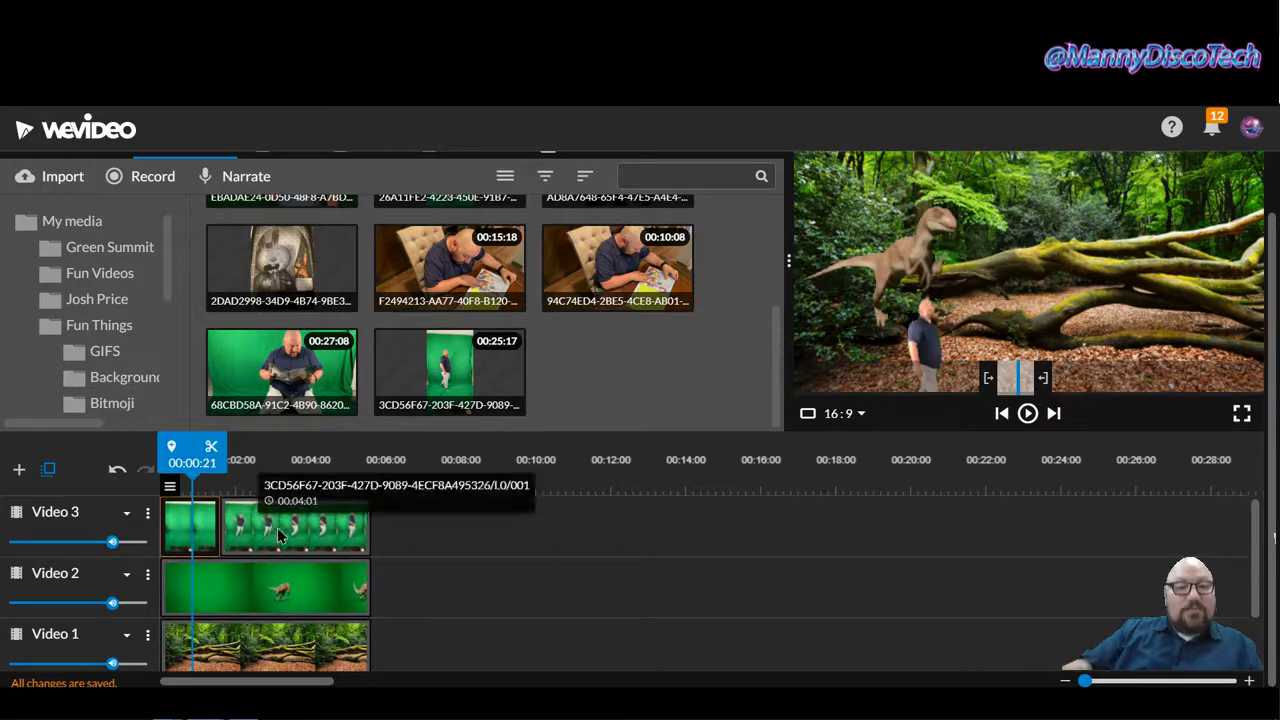
double_click(187, 513)
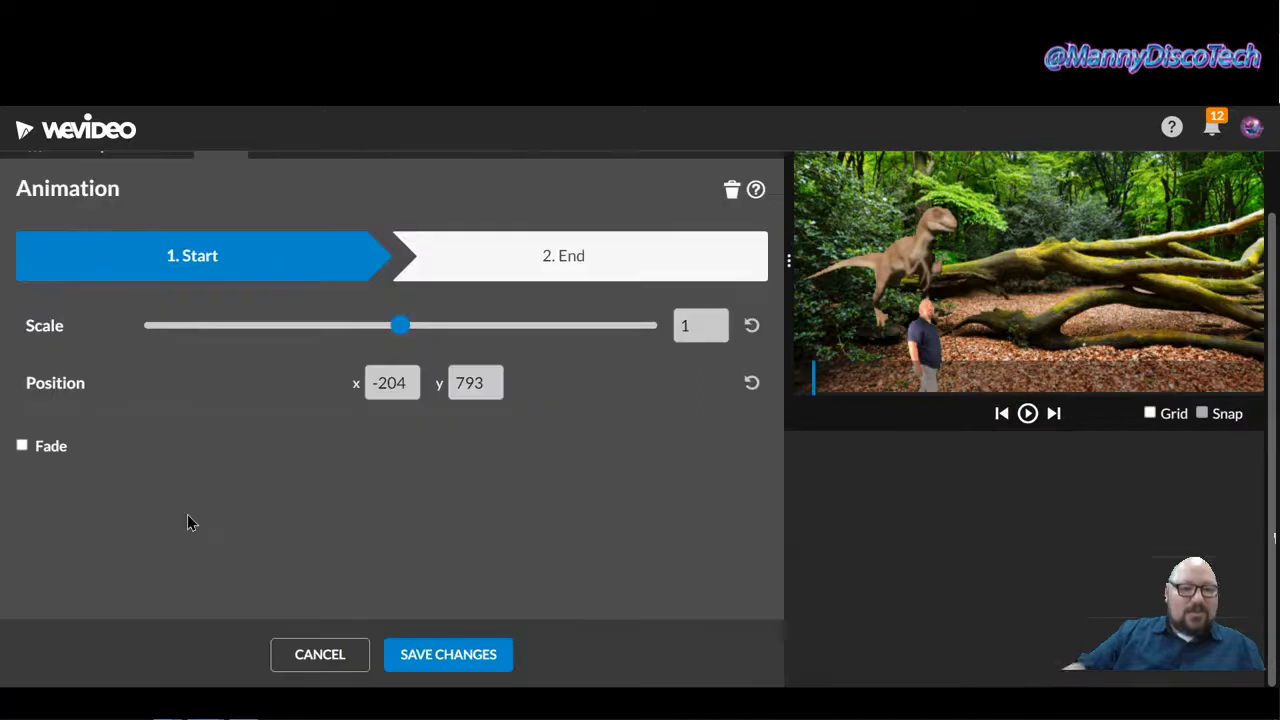
left_click(544, 268)
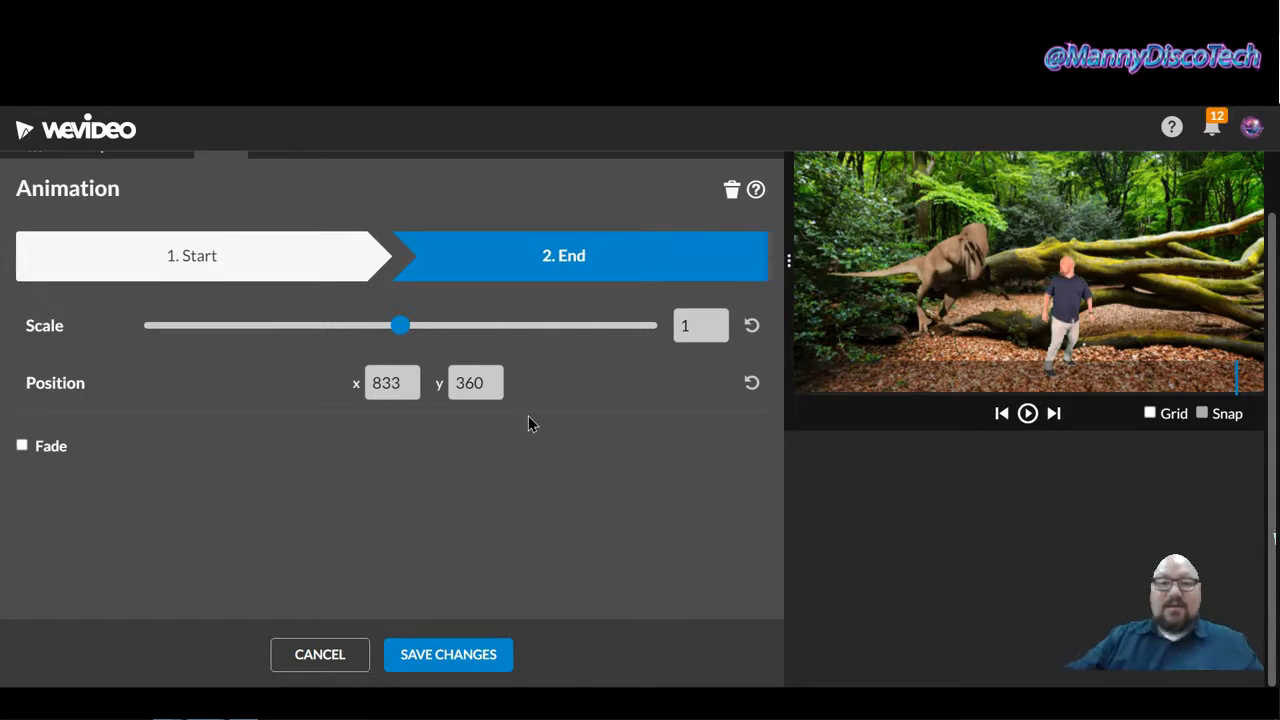
scroll(528, 415, "up", 1)
scroll(660, 460, "down", 1)
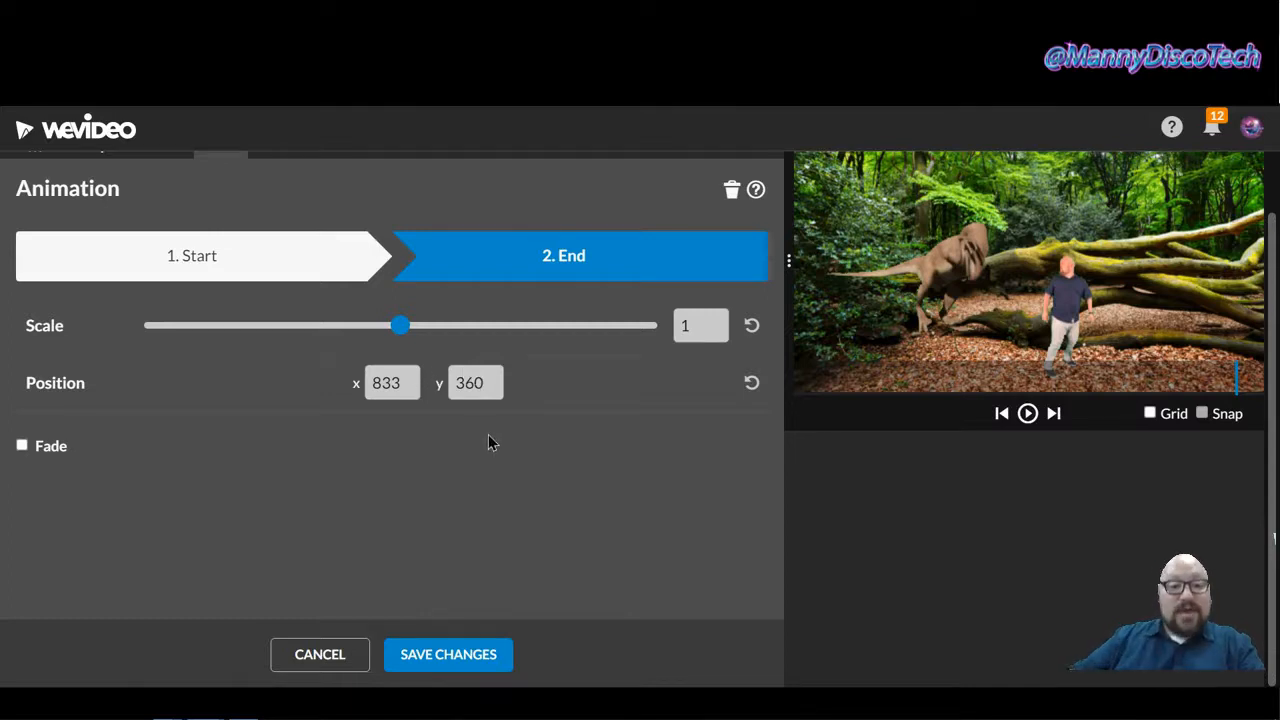
left_click(448, 654)
Set the second Video 3 segment's animation Start position to x 833, y 360, and save the changes.
left_click(293, 535)
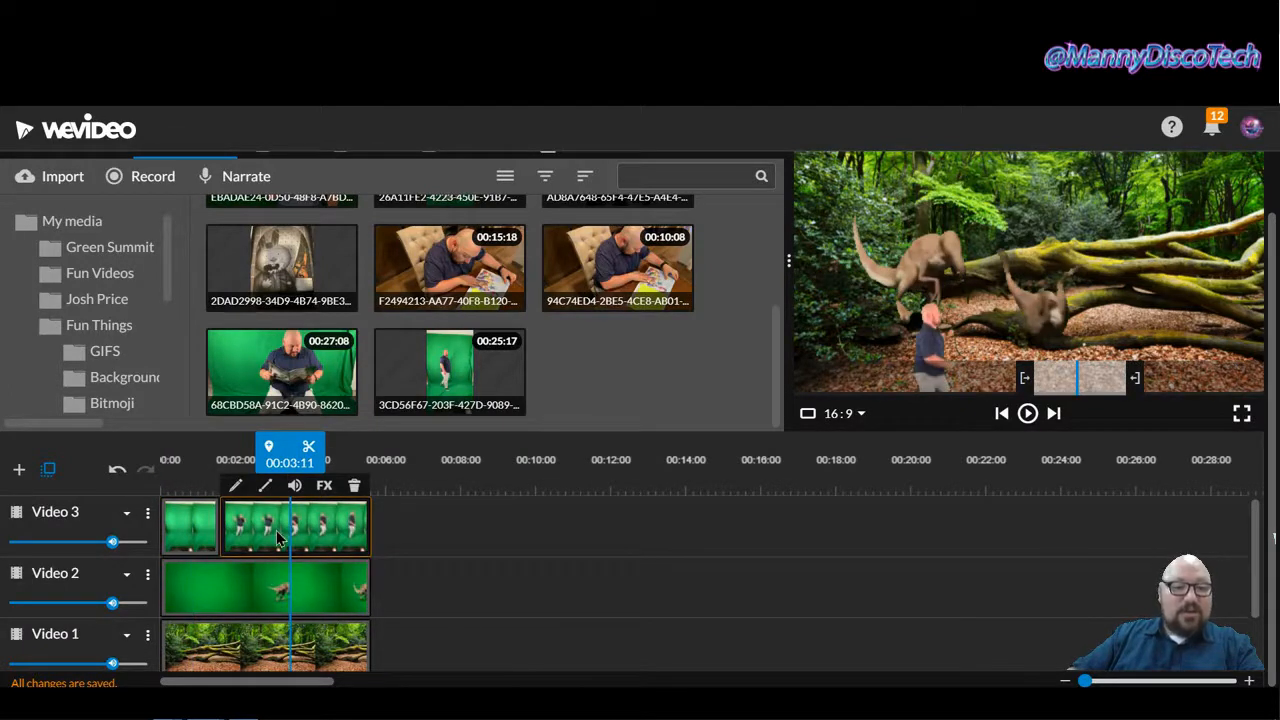
double_click(280, 537)
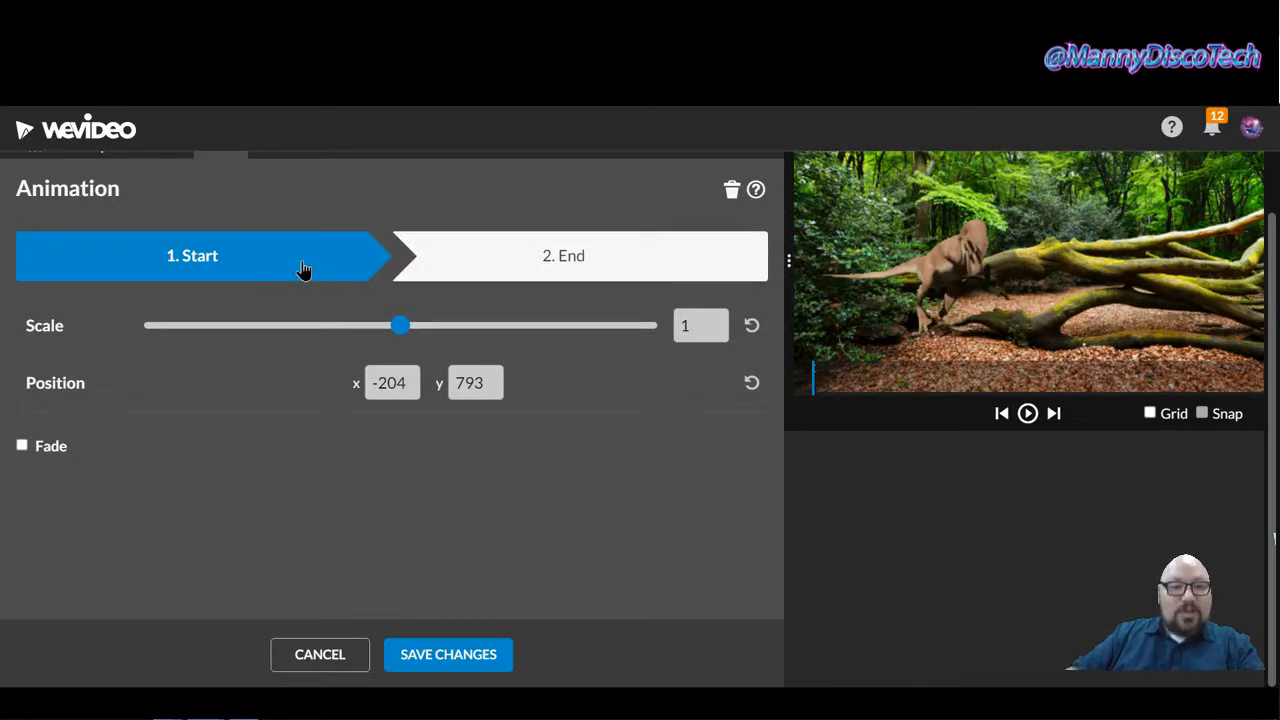
double_click(405, 386)
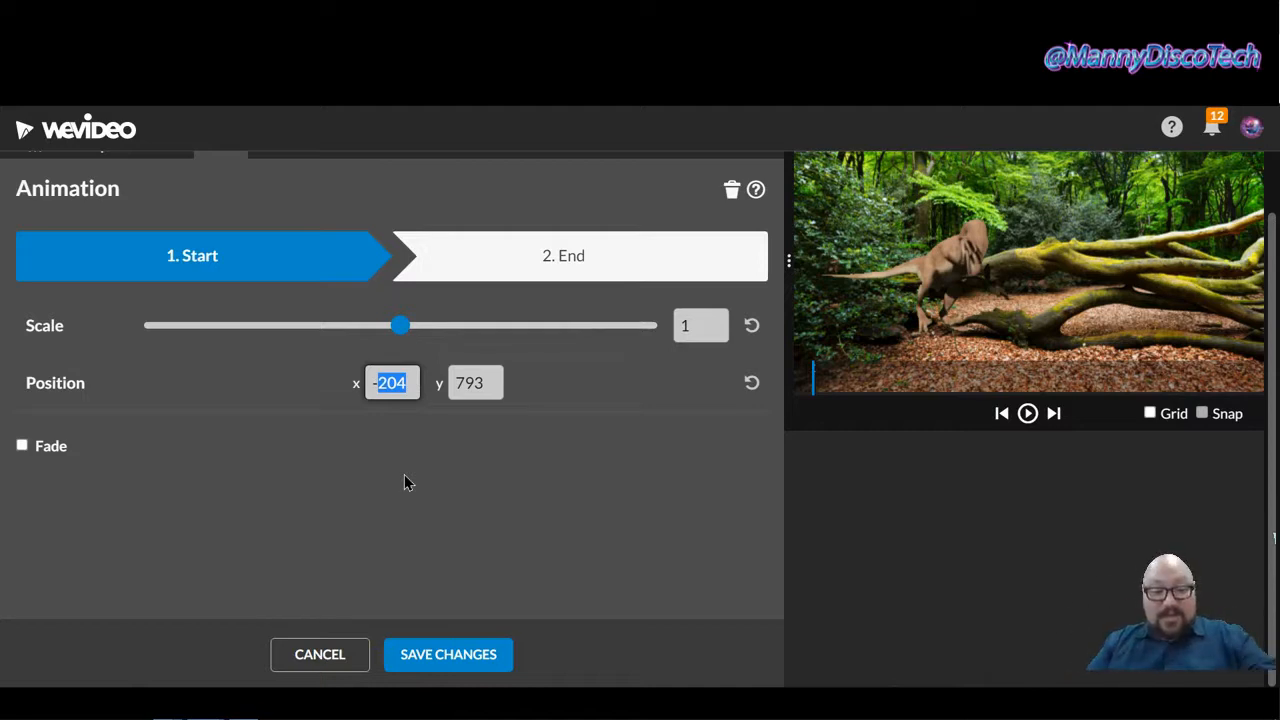
type("833")
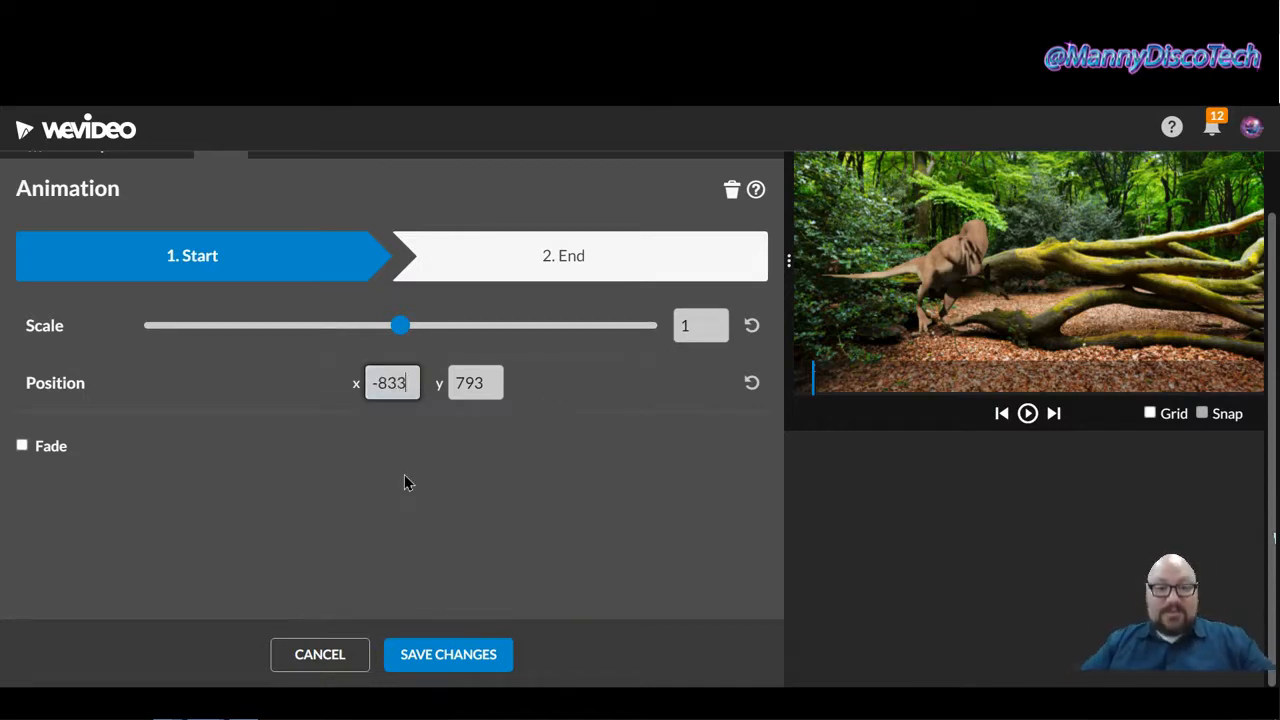
key("BackSpace")
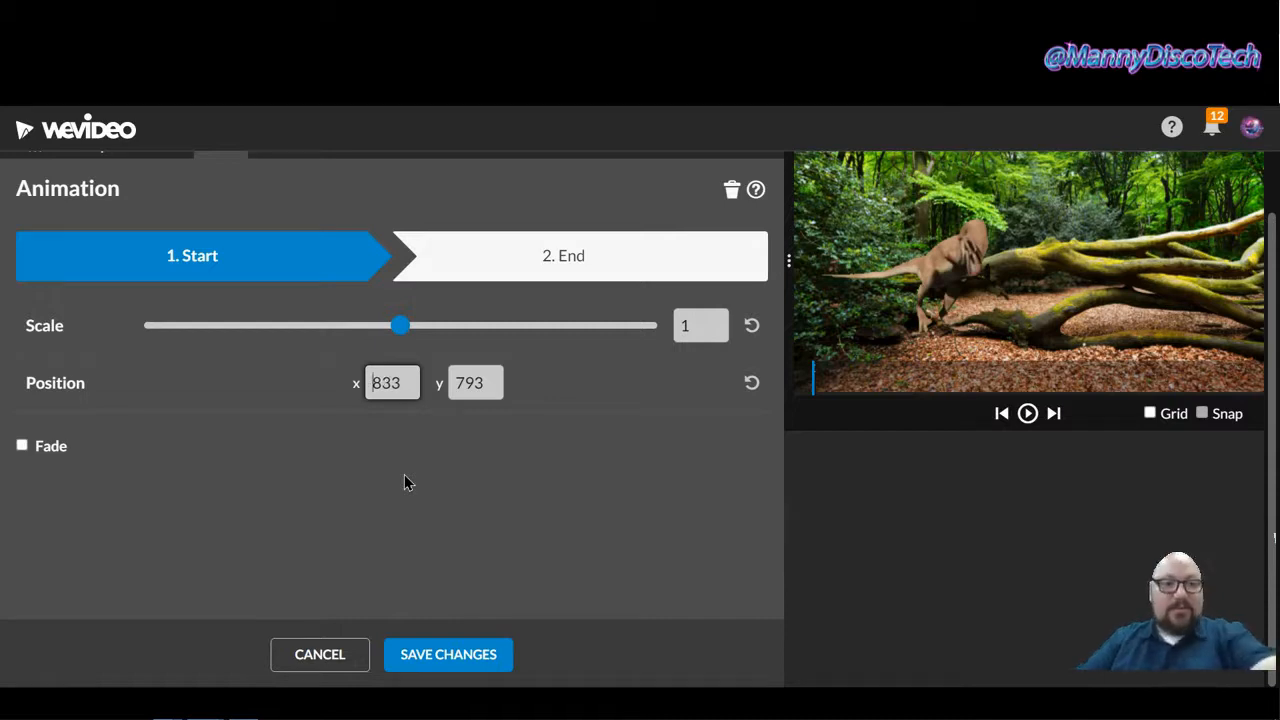
double_click(484, 383)
type("360")
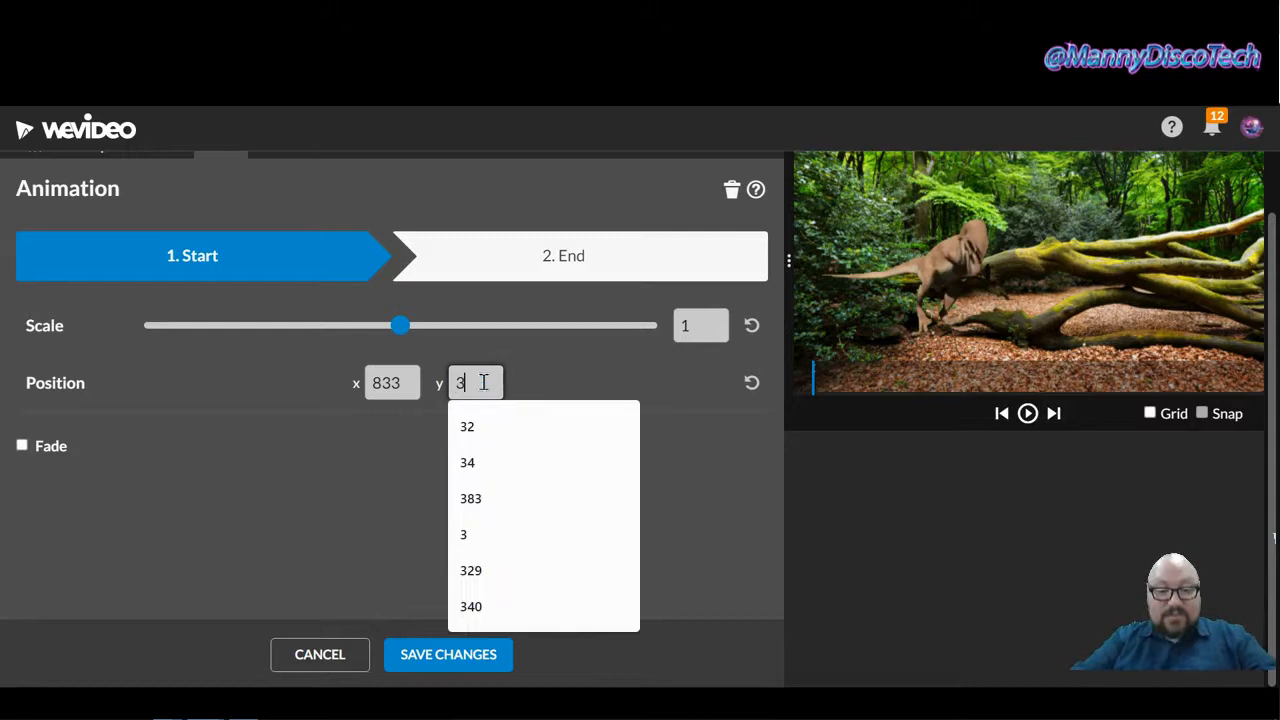
left_click(470, 656)
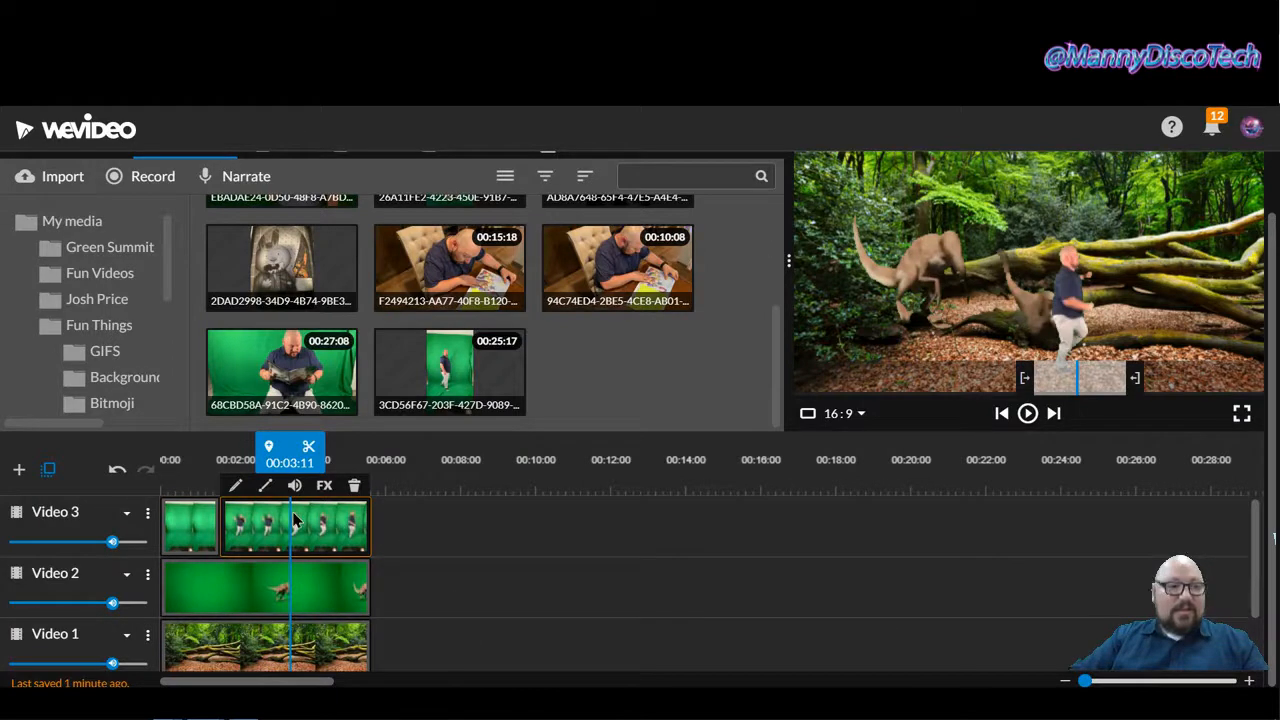
Move the second Video 3 segment's End position to about x 1601, y 780, save, and play the composition from the start.
left_click(265, 485)
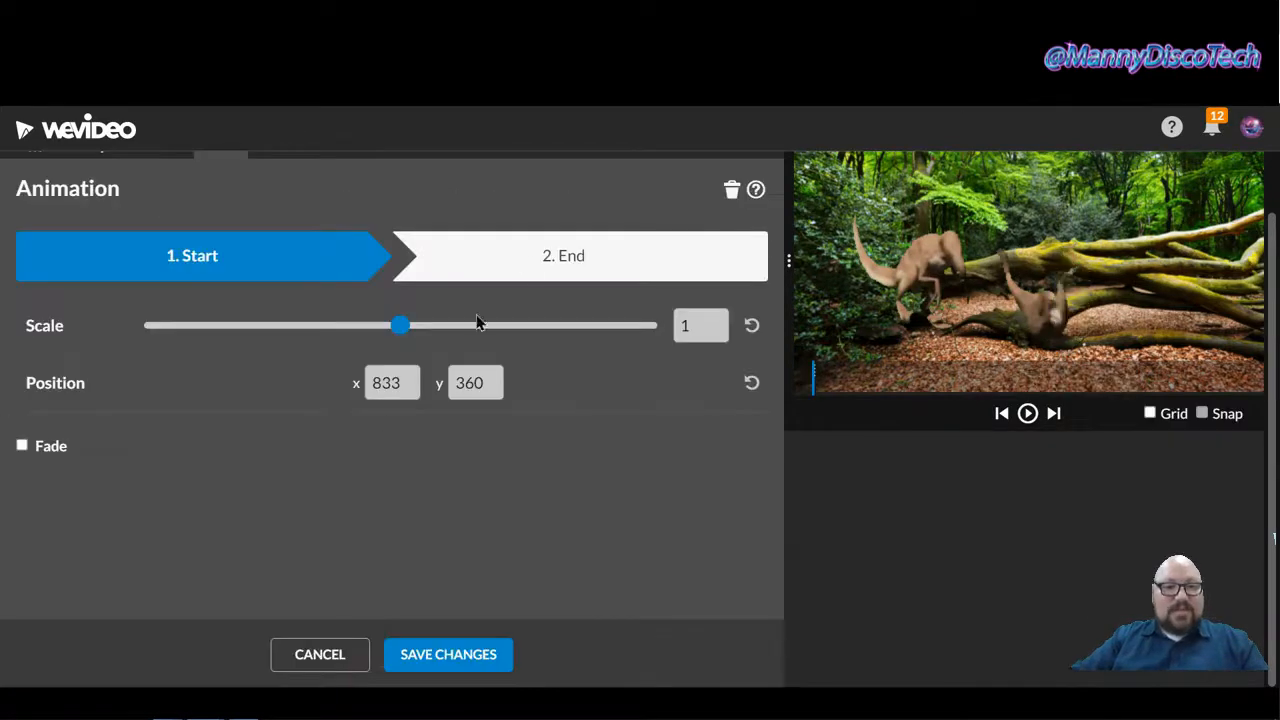
left_click(560, 278)
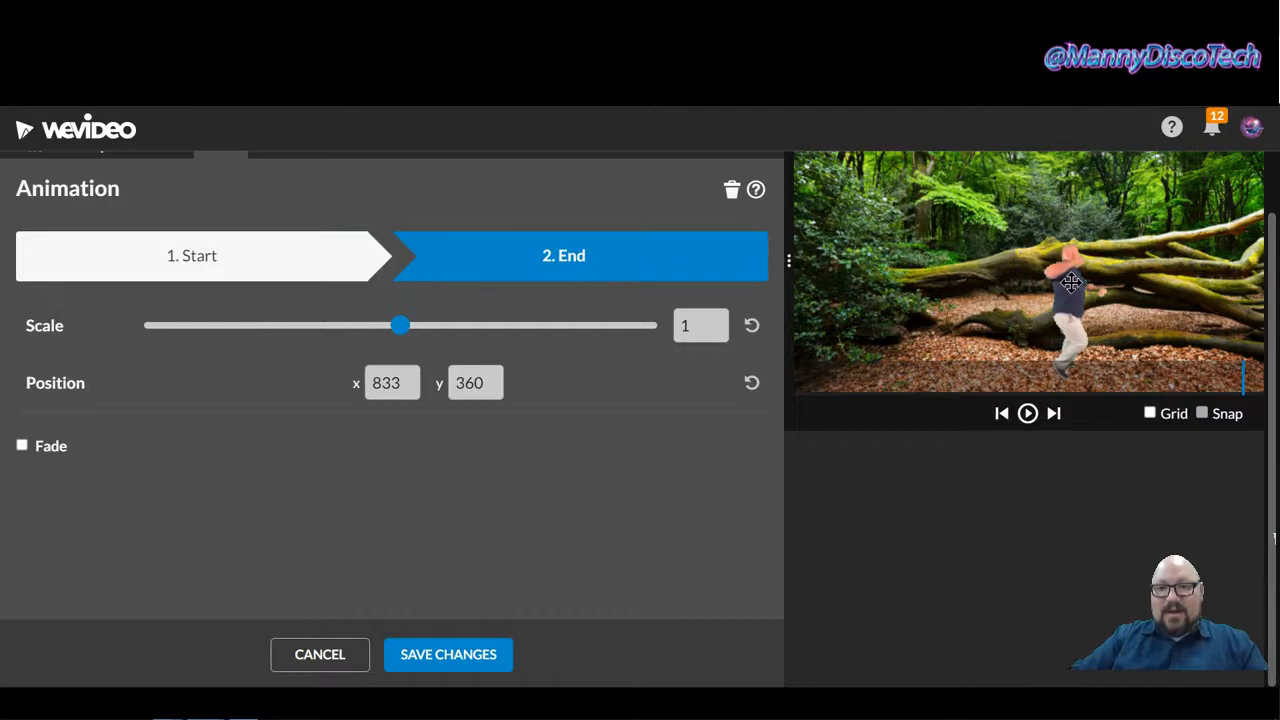
left_click_drag(1077, 290, 1261, 387)
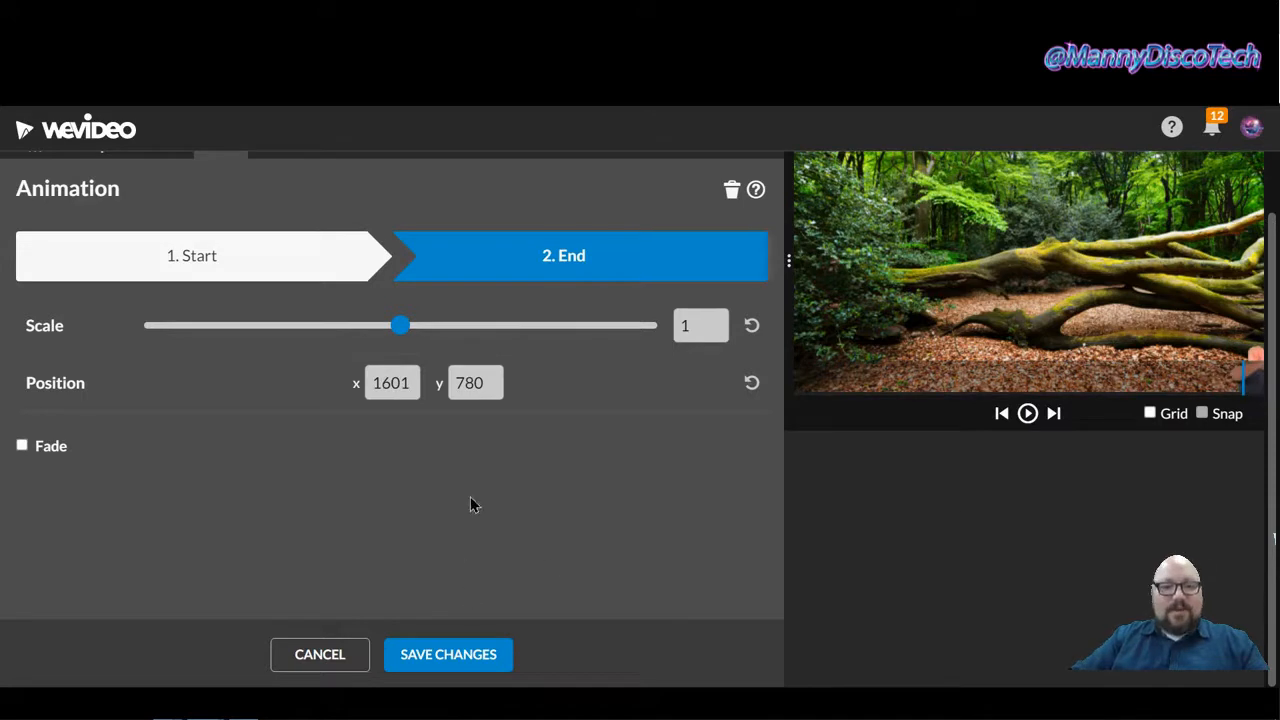
left_click(329, 272)
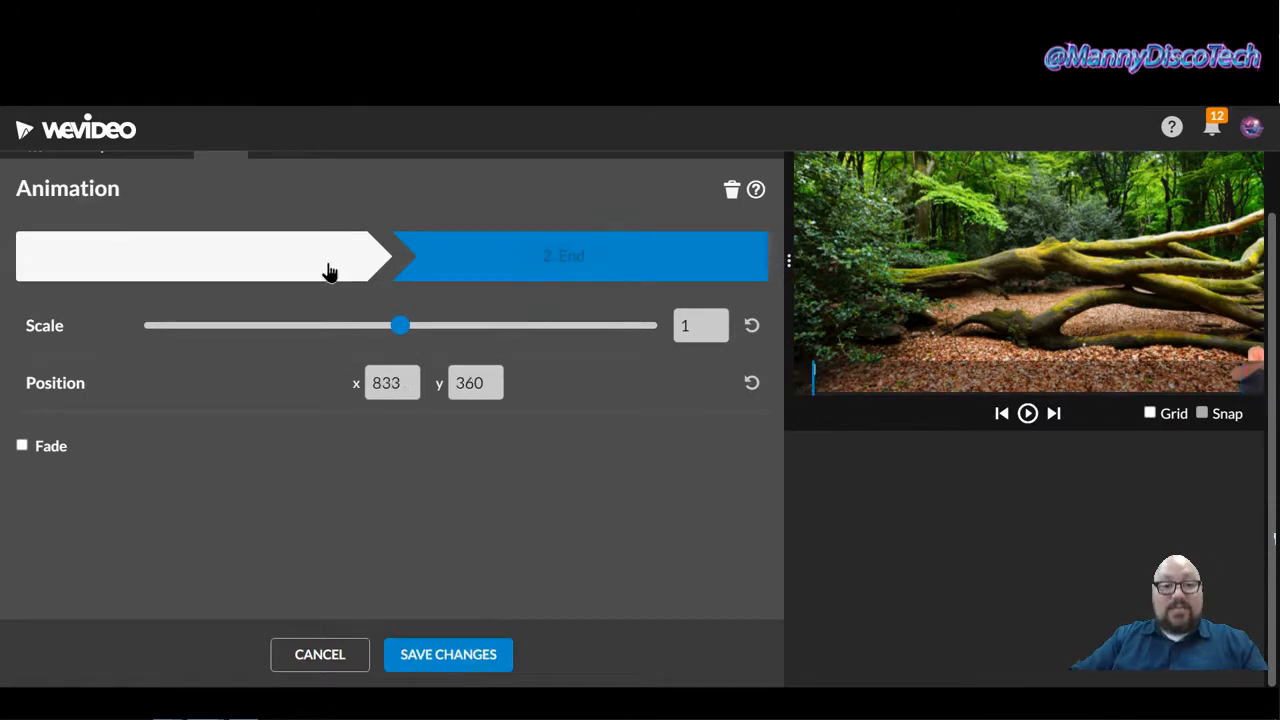
left_click(652, 268)
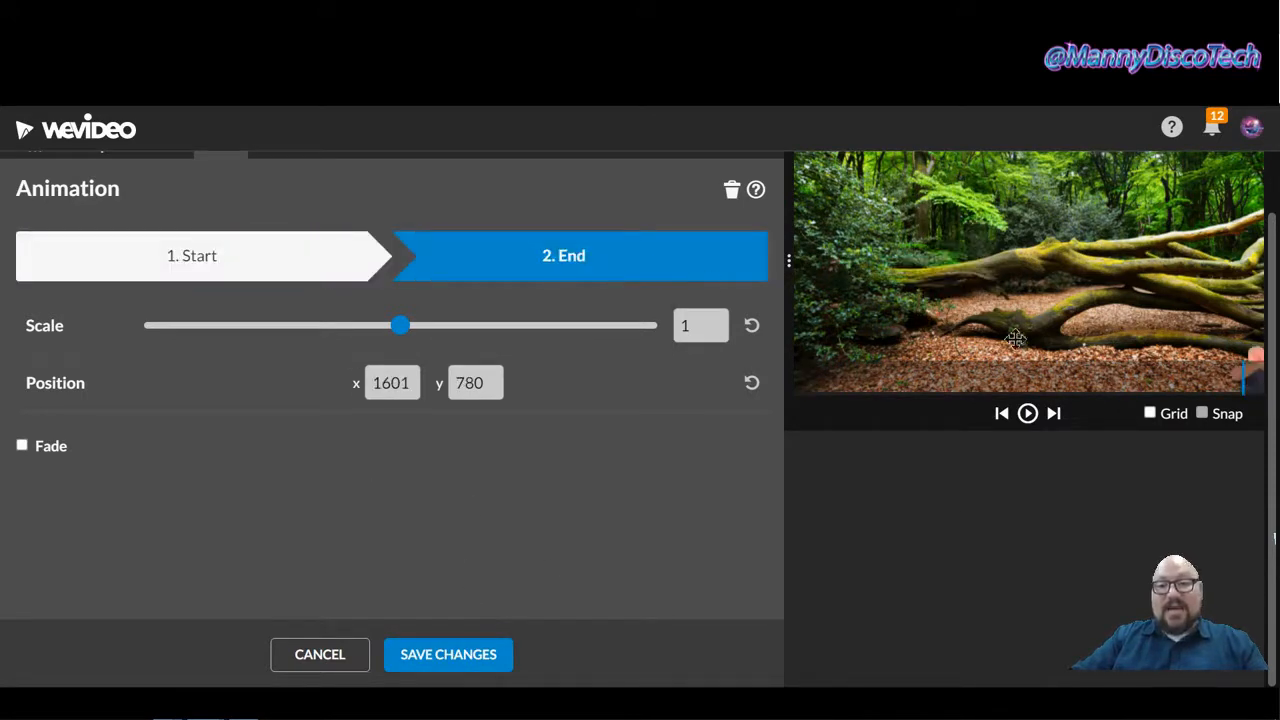
left_click(424, 668)
left_click_drag(280, 445, 160, 450)
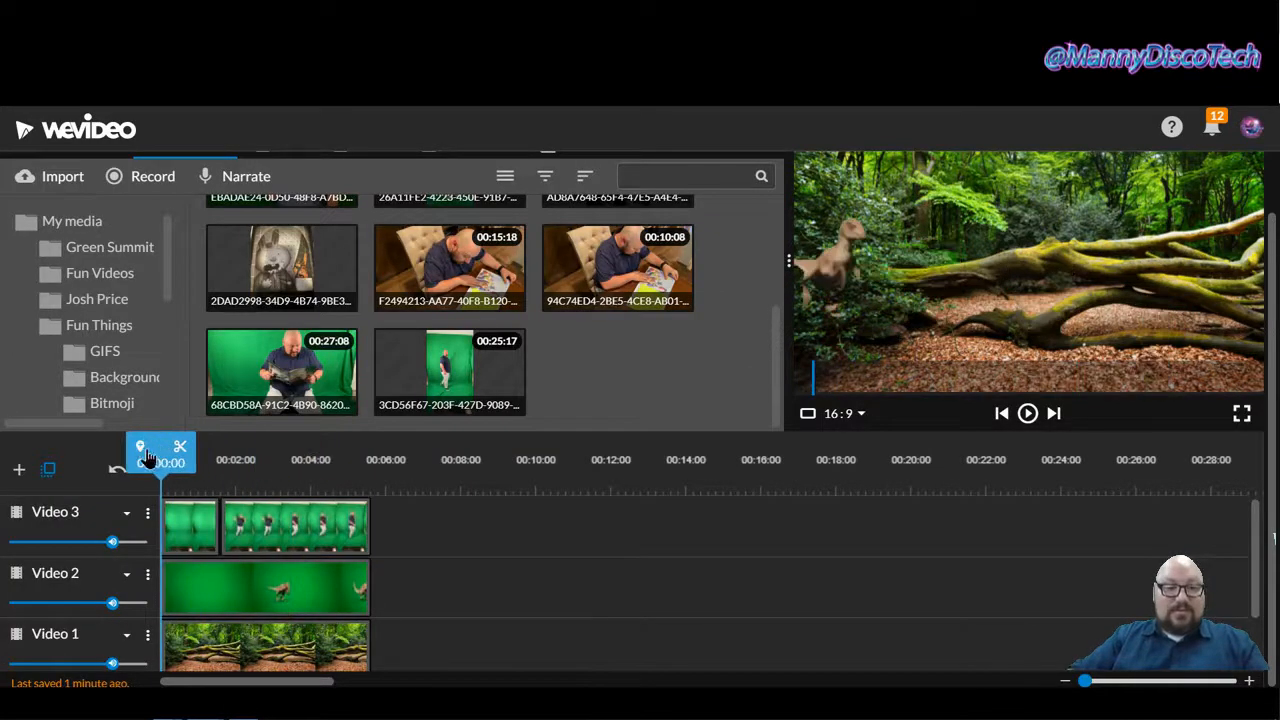
left_click(1027, 416)
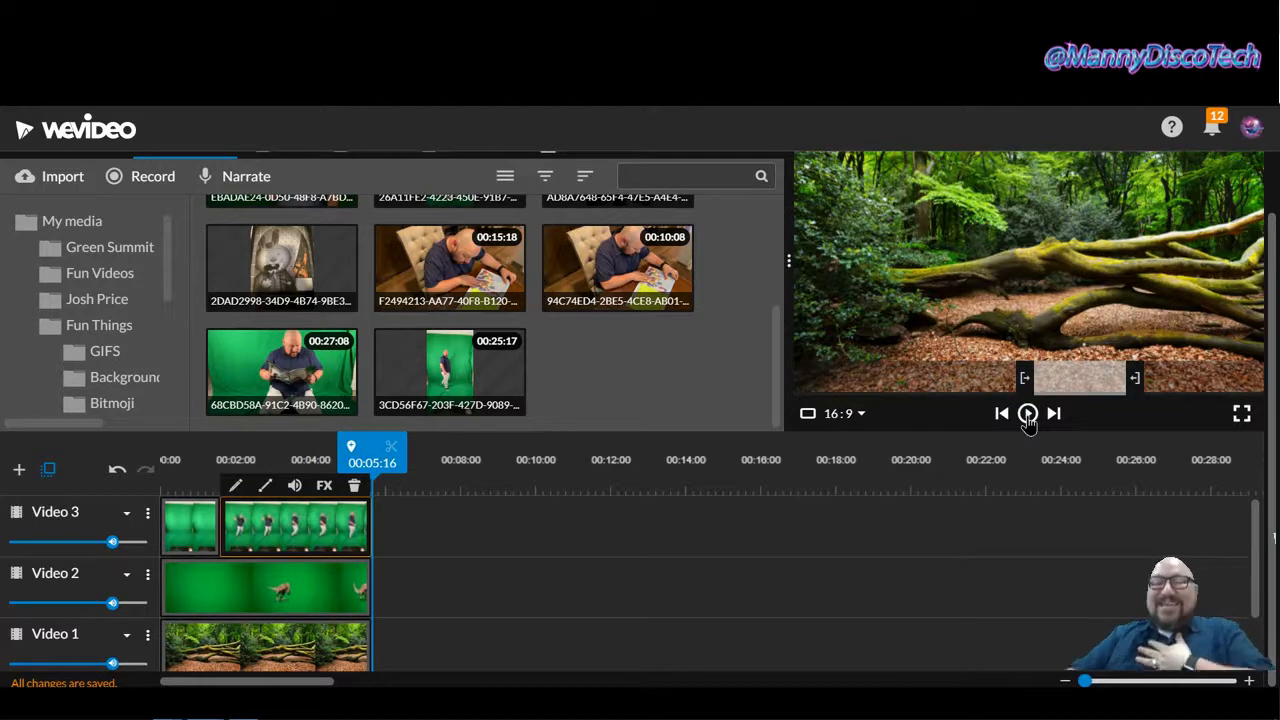
Set the second Video 3 segment's End position to about x 1625, y 405, save, and replay the composition from the beginning.
double_click(313, 535)
left_click(542, 285)
left_click_drag(1250, 335, 1255, 305)
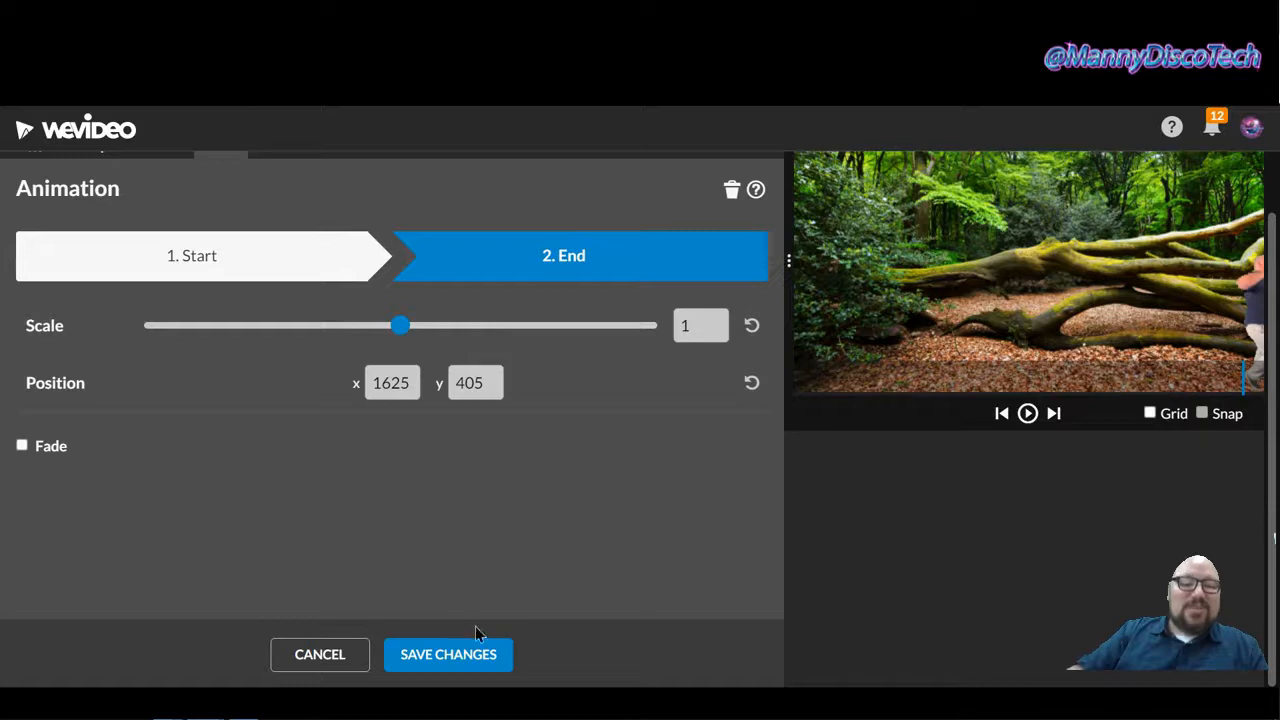
left_click(474, 654)
left_click_drag(371, 446, 163, 446)
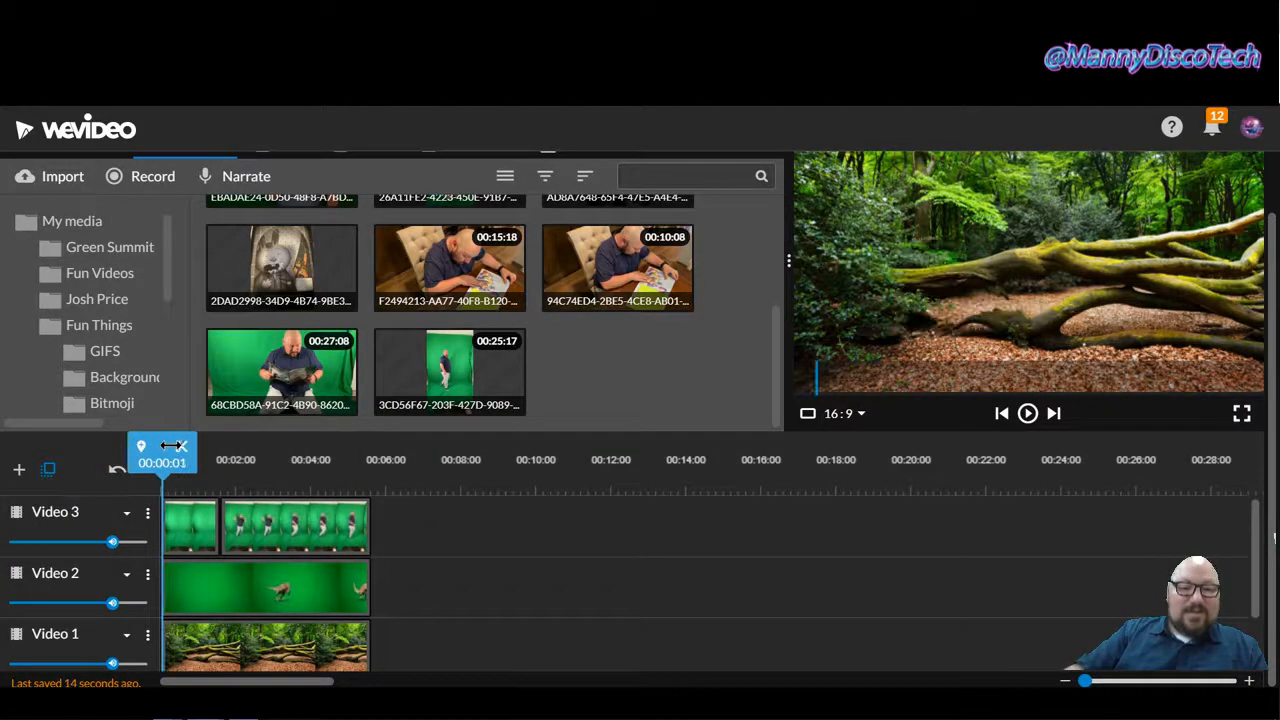
left_click(1028, 416)
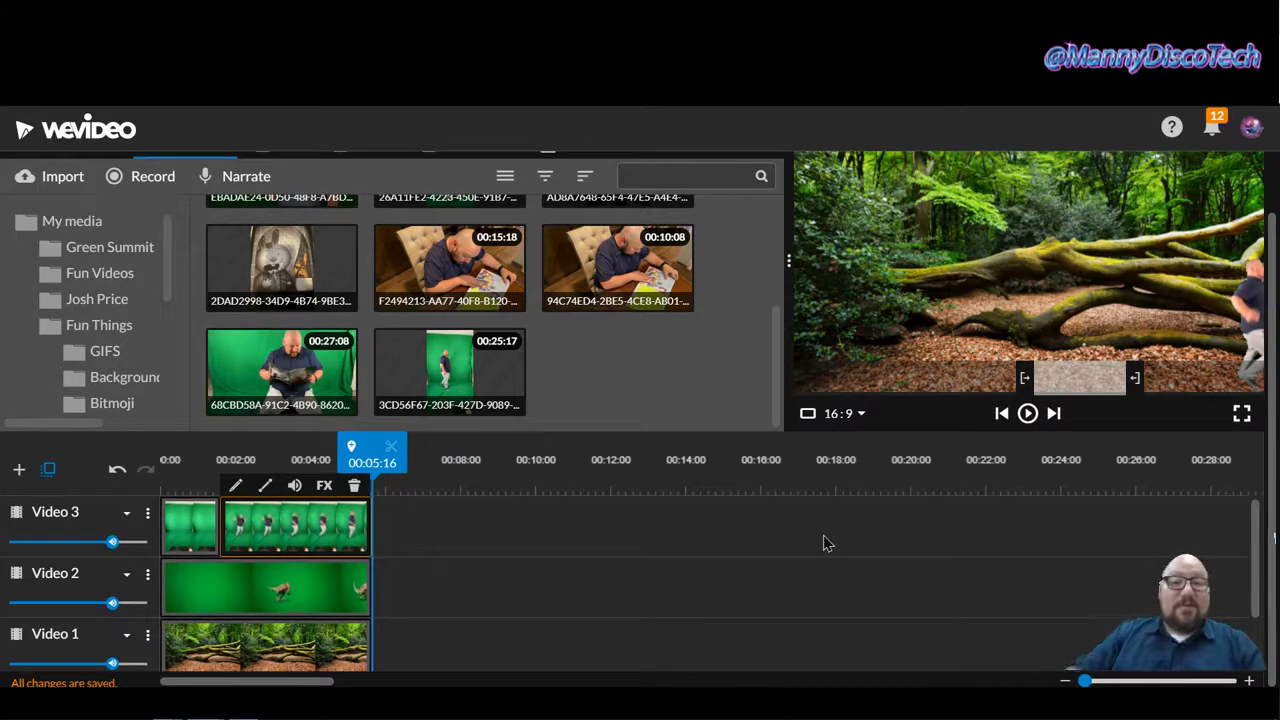
Add the book page photo AD8A7648 to Video 1 directly after the forest clip.
scroll(733, 376, "up", 3)
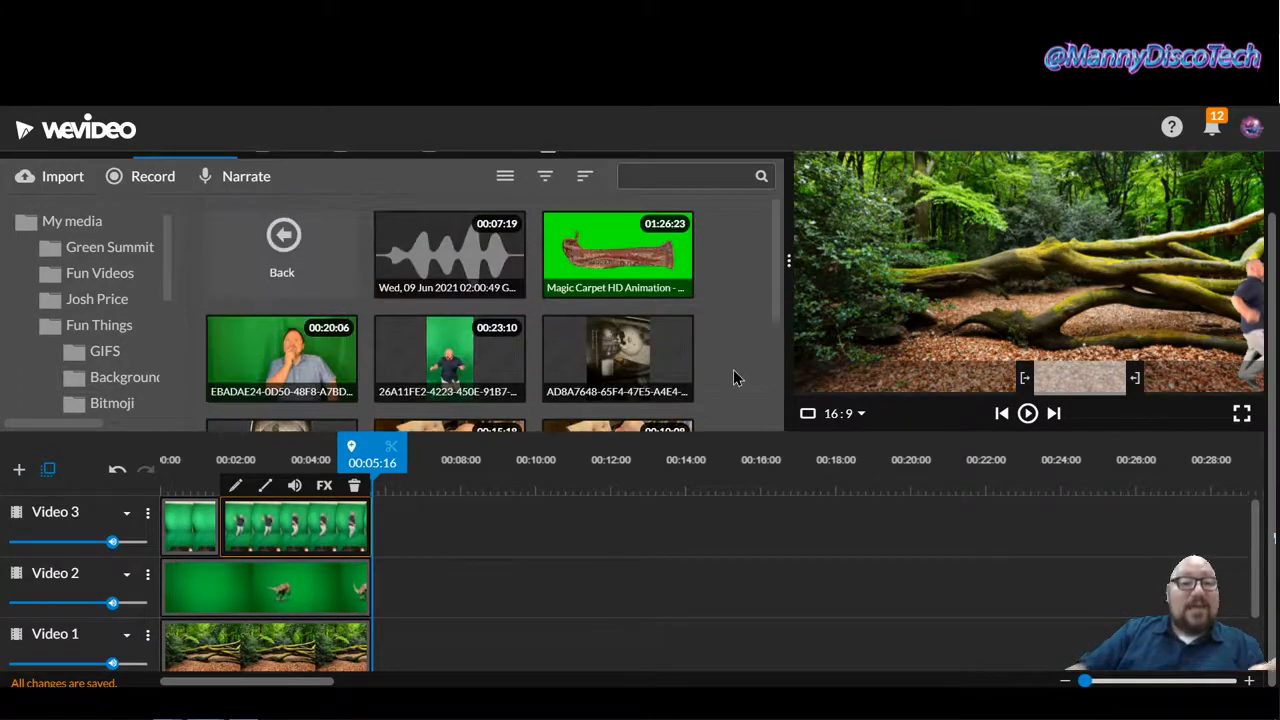
scroll(733, 376, "down", 2)
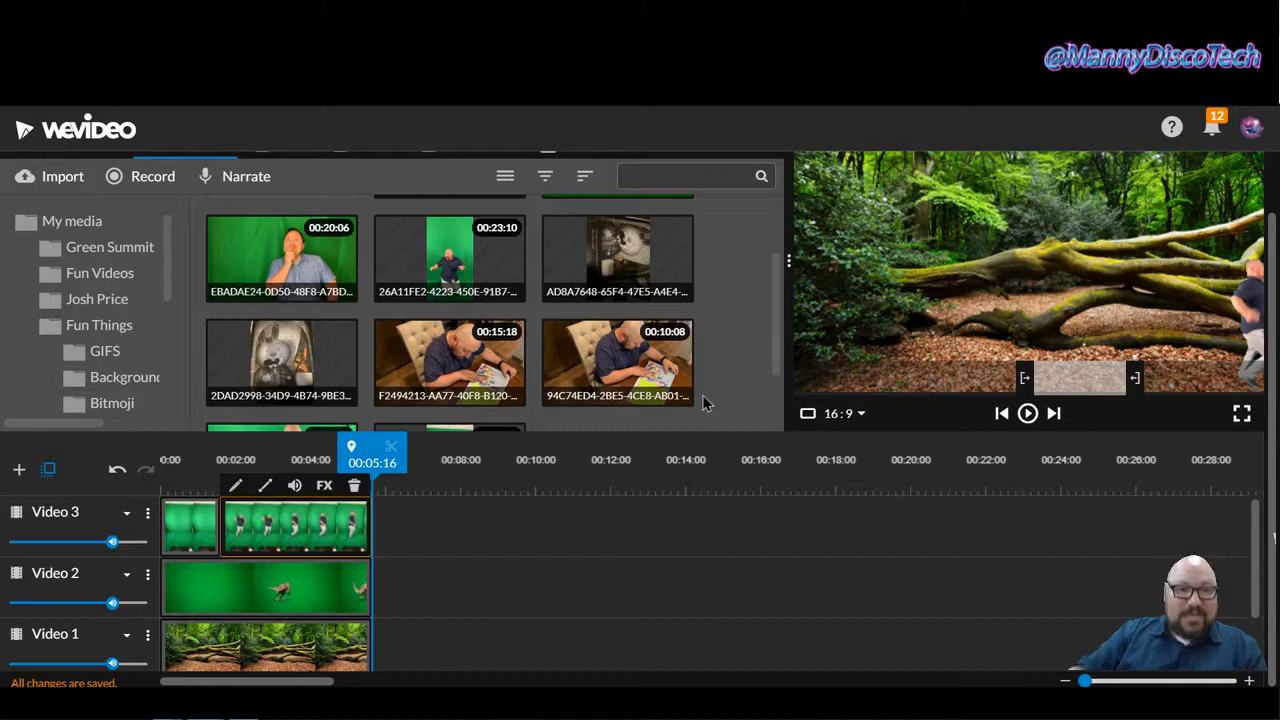
left_click(618, 262)
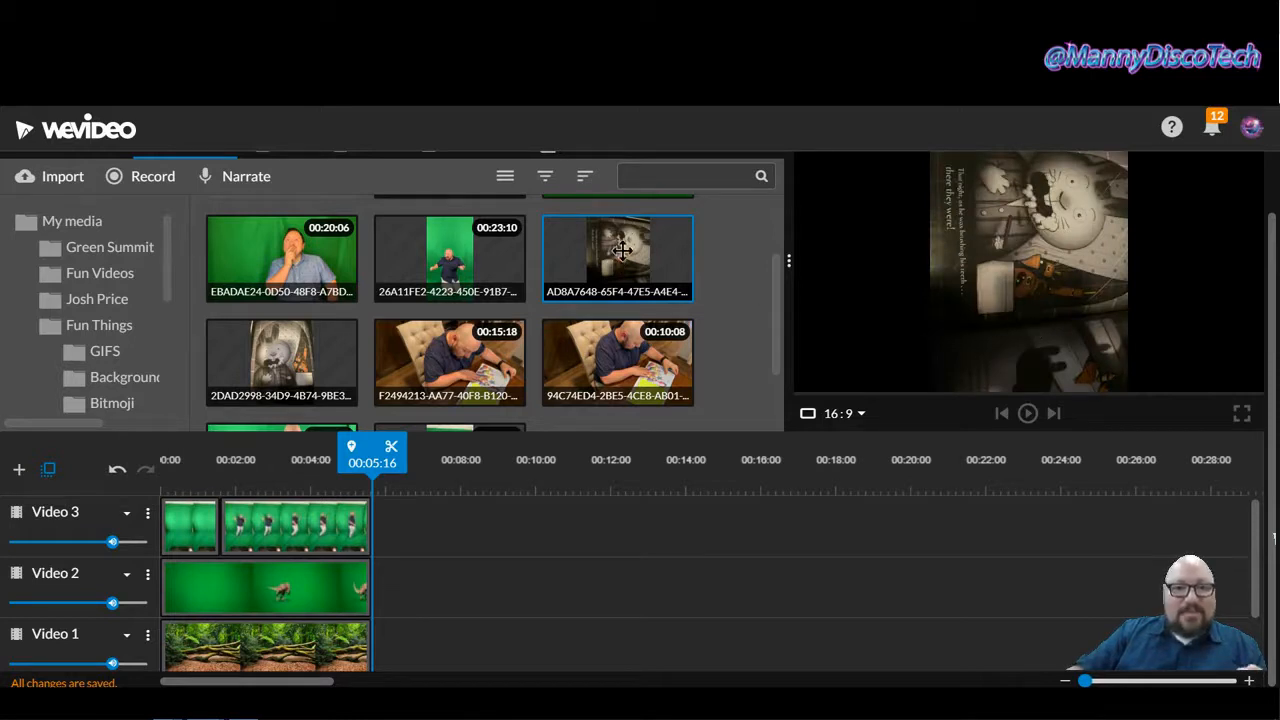
left_click_drag(622, 248, 405, 648)
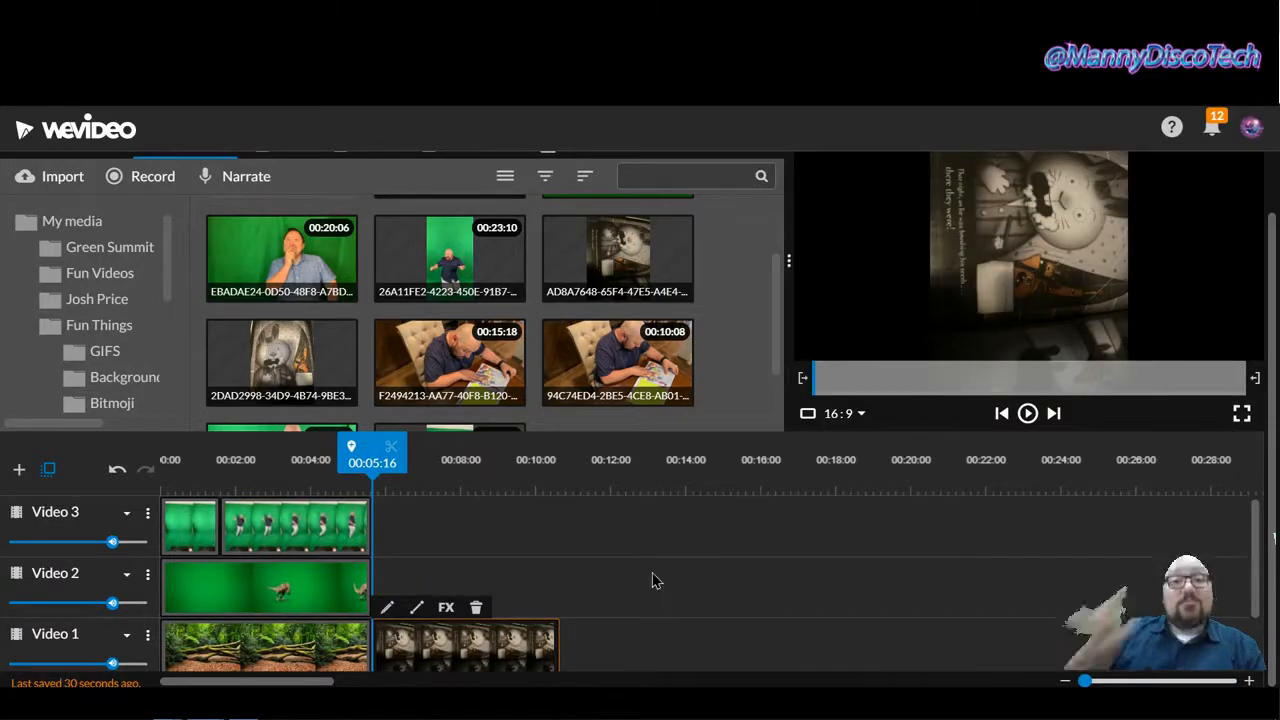
Rotate the book page photo upright counterclockwise, scale it to 1.36, position it at about x 193, y -190, and save.
double_click(463, 643)
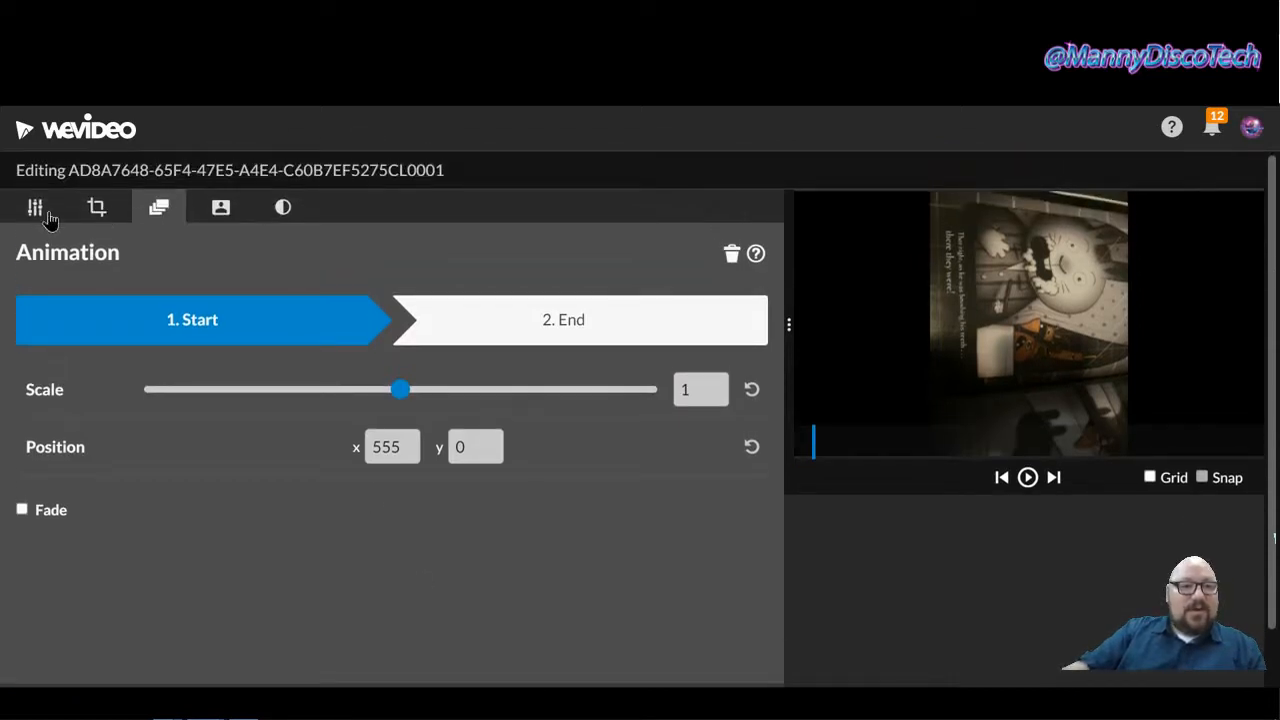
left_click(35, 210)
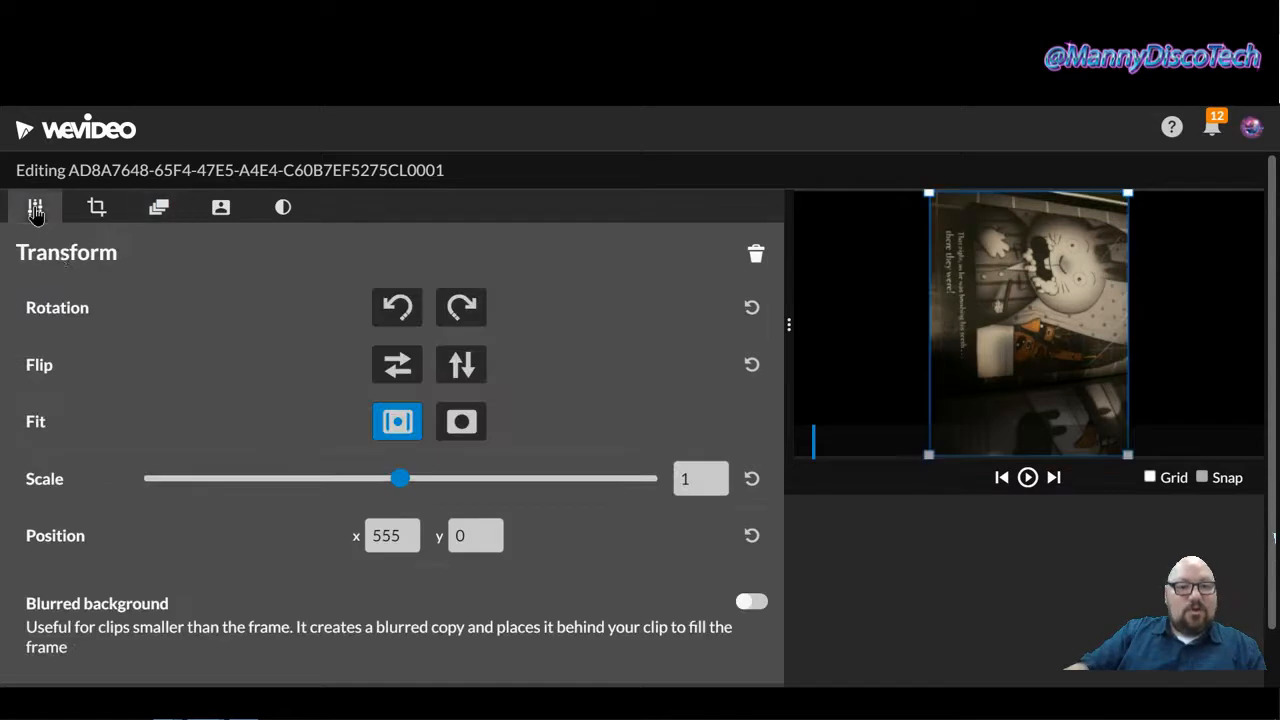
left_click(400, 316)
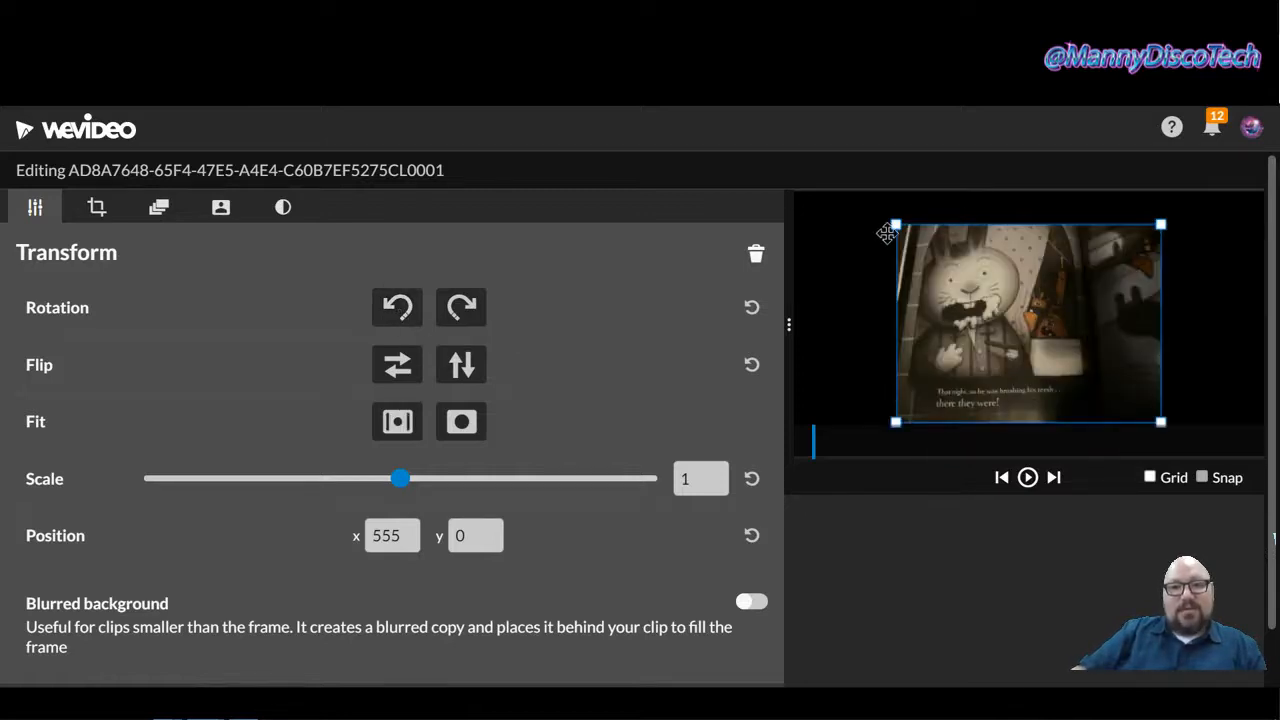
left_click_drag(896, 224, 893, 220)
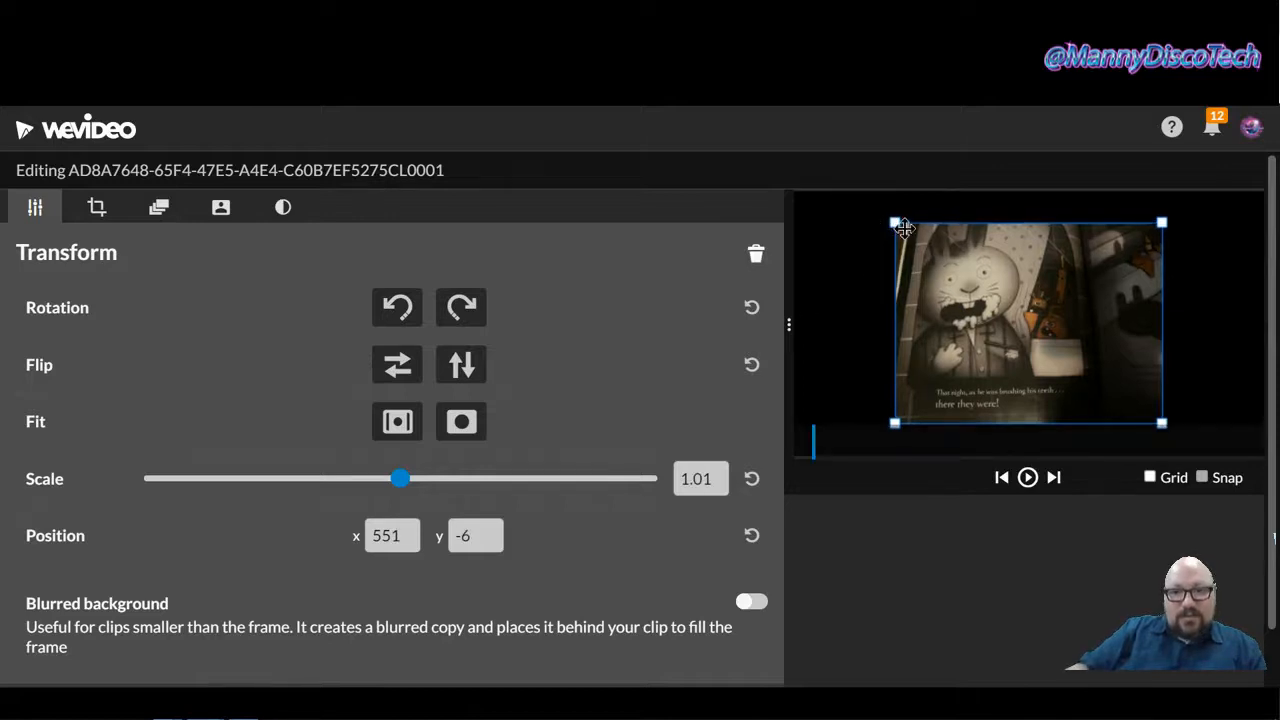
left_click_drag(400, 479, 423, 482)
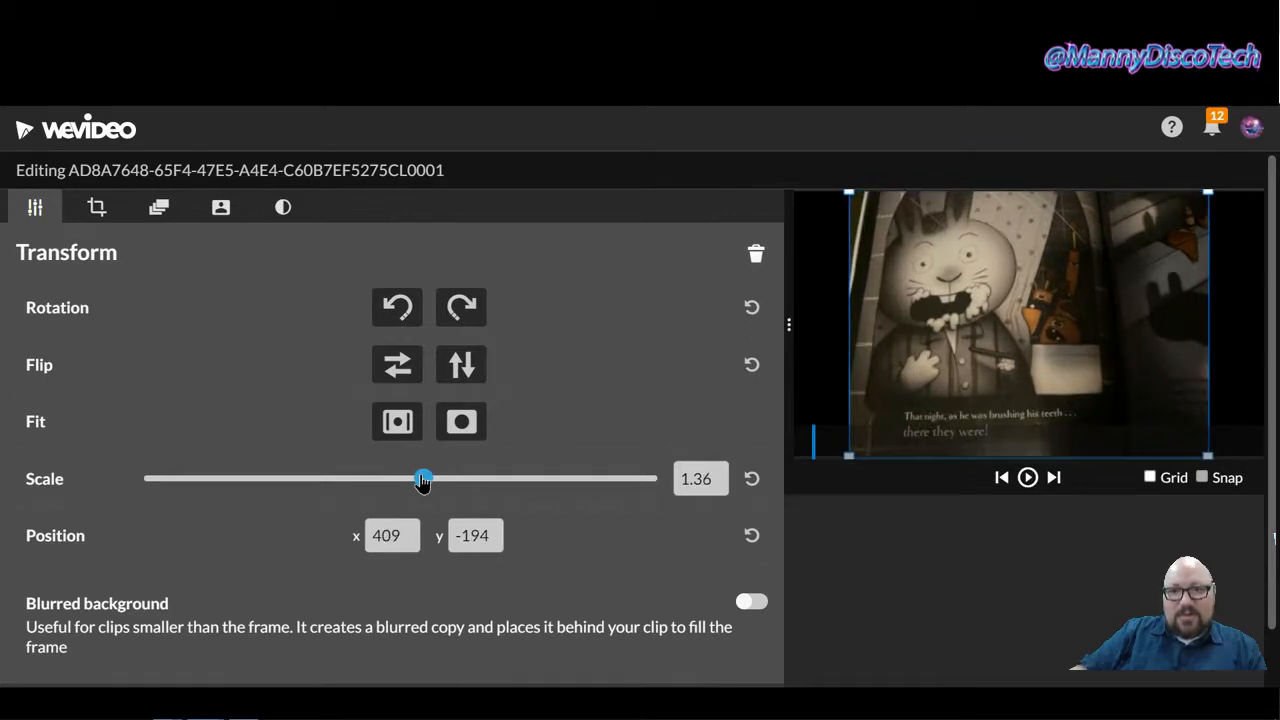
left_click_drag(1086, 306, 989, 321)
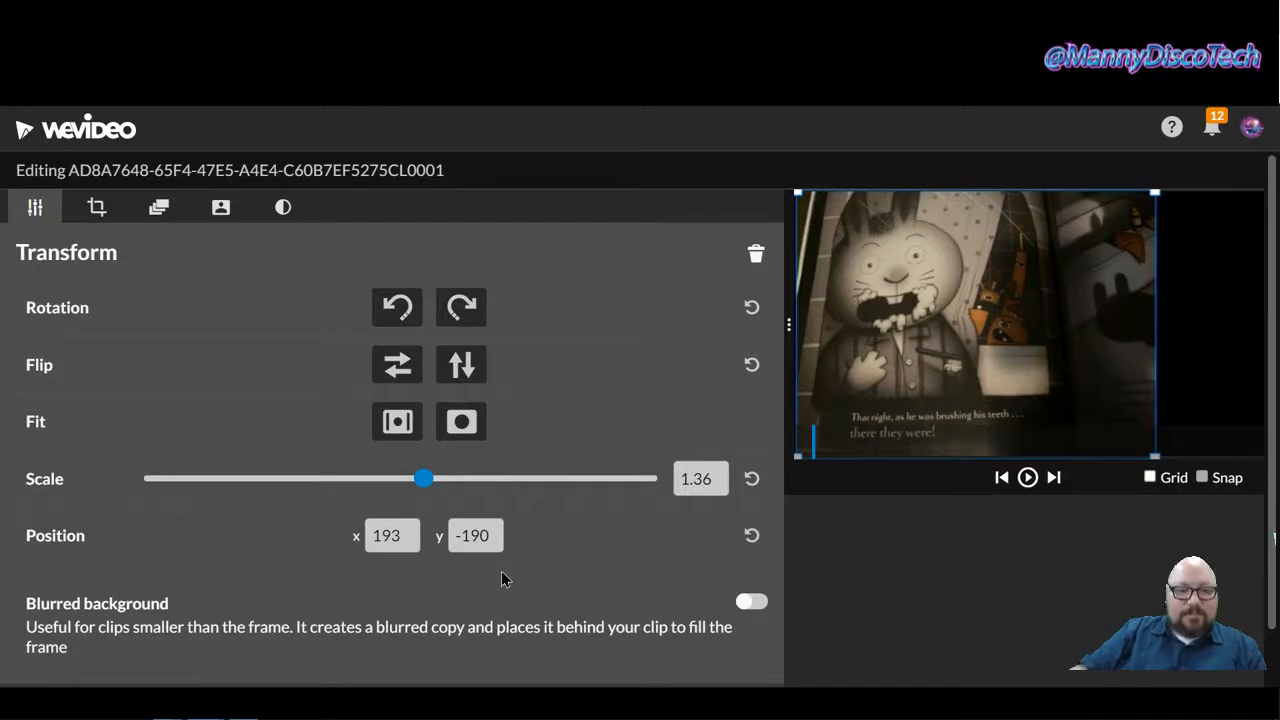
scroll(503, 579, "down", 1)
left_click(489, 662)
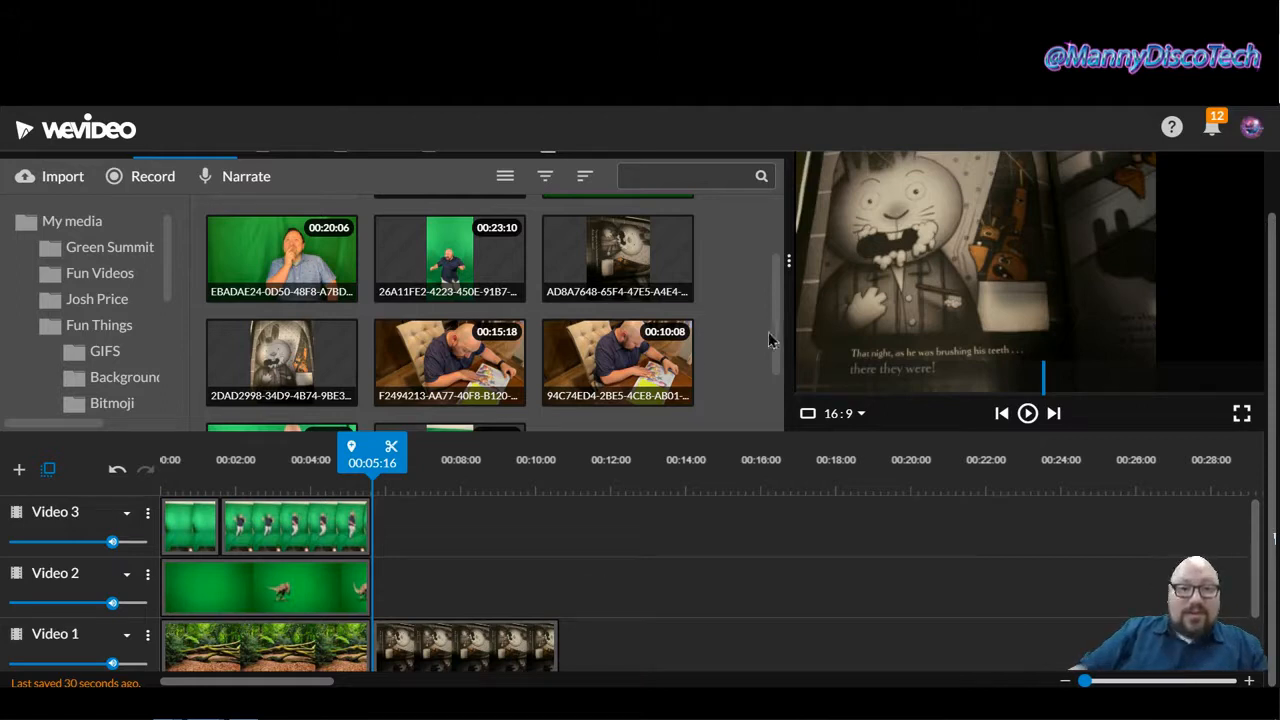
Add the green-screen reading clip 68CBD58A to Video 2 directly after the dinosaur clip.
scroll(750, 343, "up", 1)
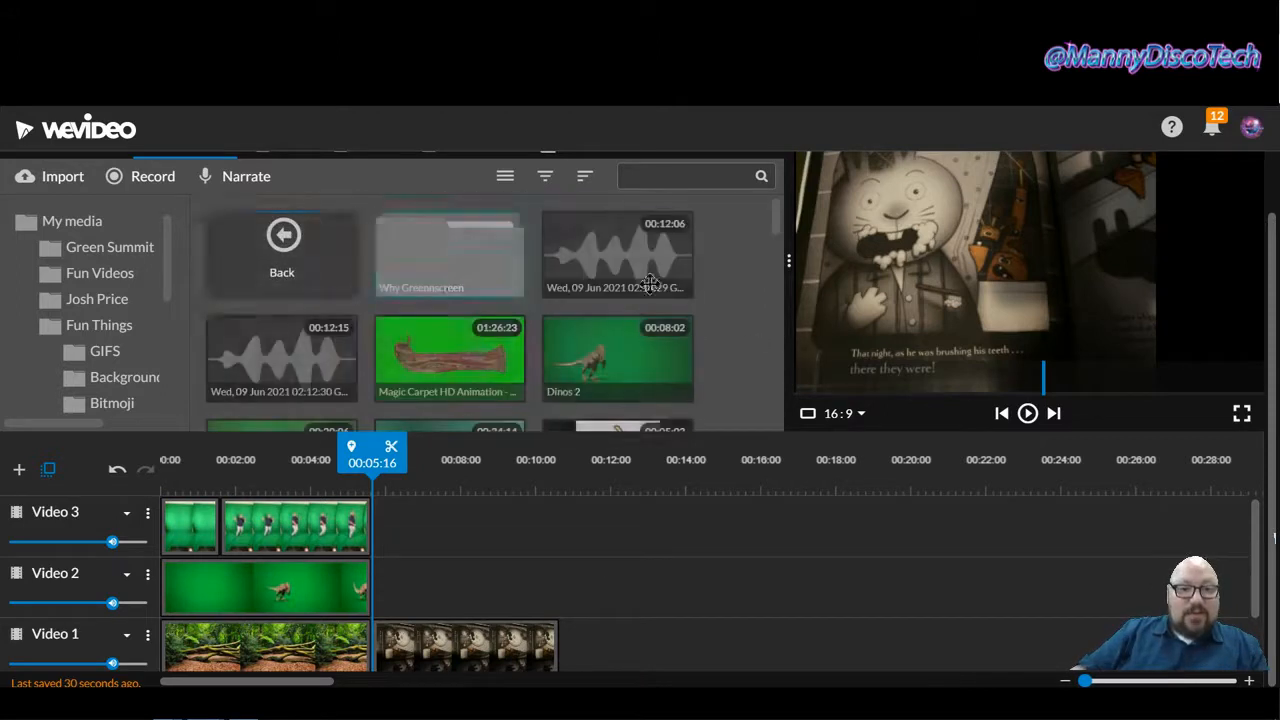
scroll(736, 295, "down", 2)
scroll(736, 299, "down", 5)
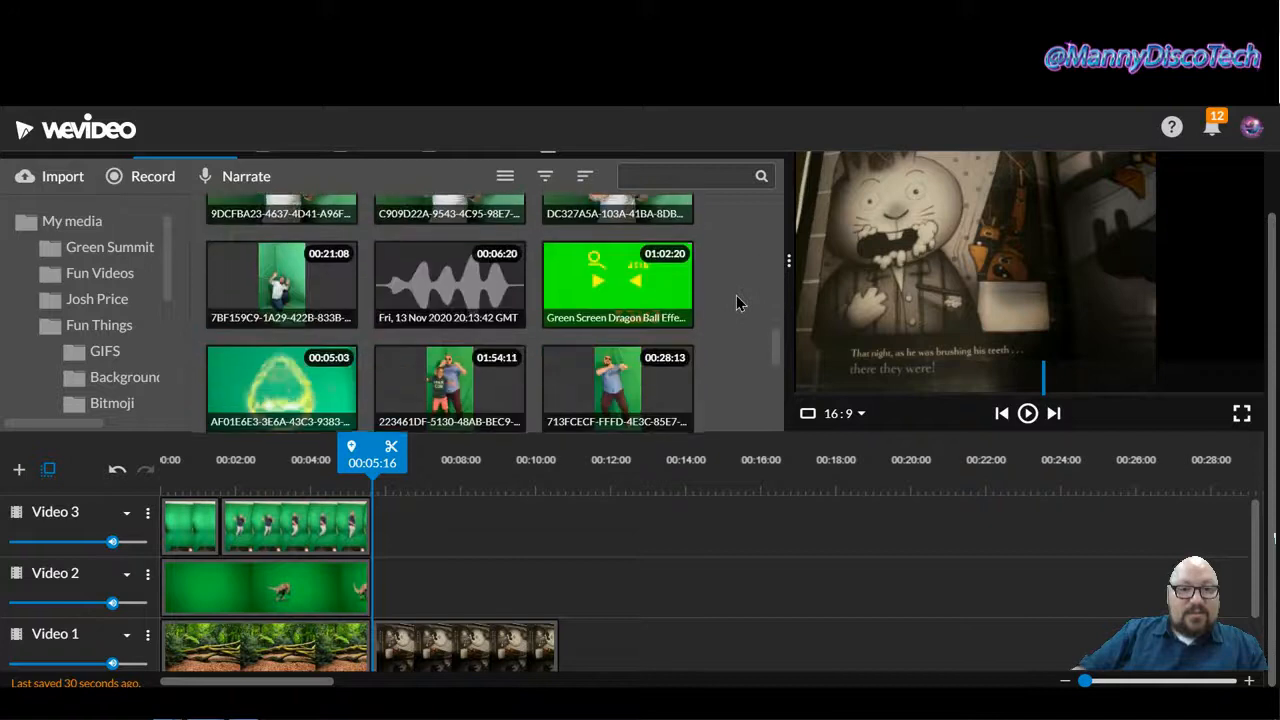
scroll(736, 299, "up", 7)
left_click_drag(655, 272, 471, 277)
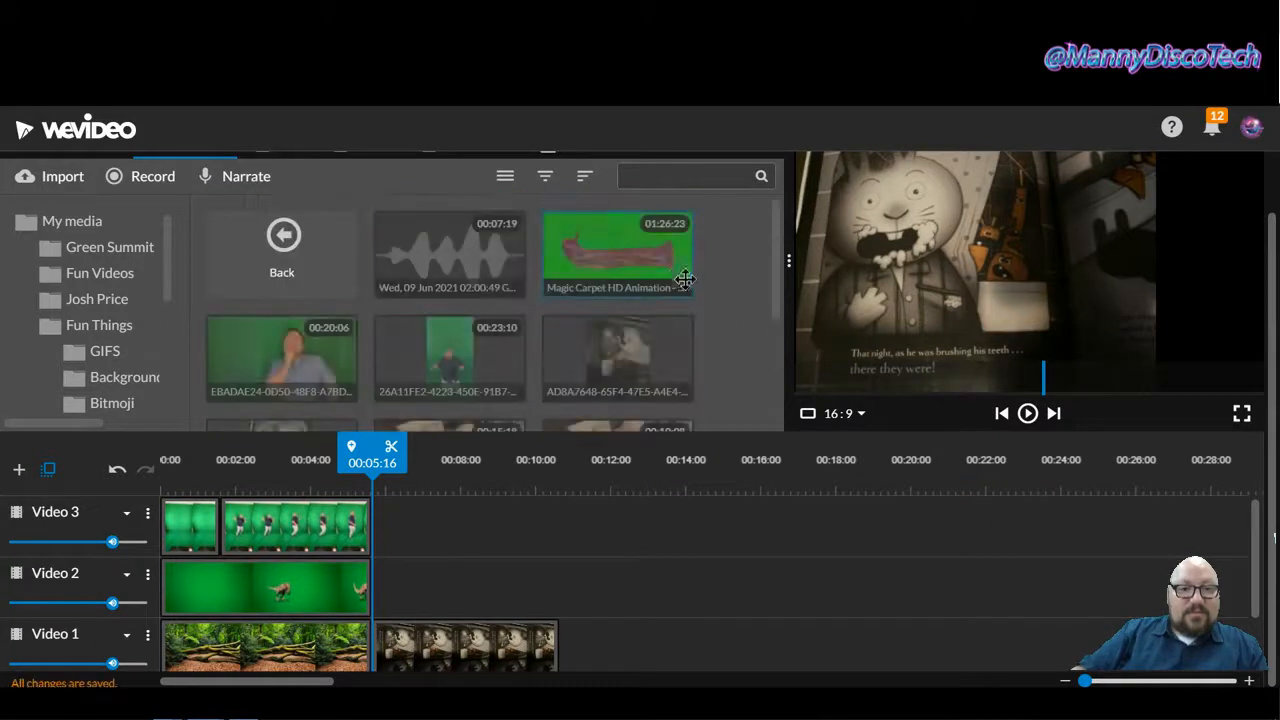
scroll(718, 300, "down", 5)
left_click(295, 368)
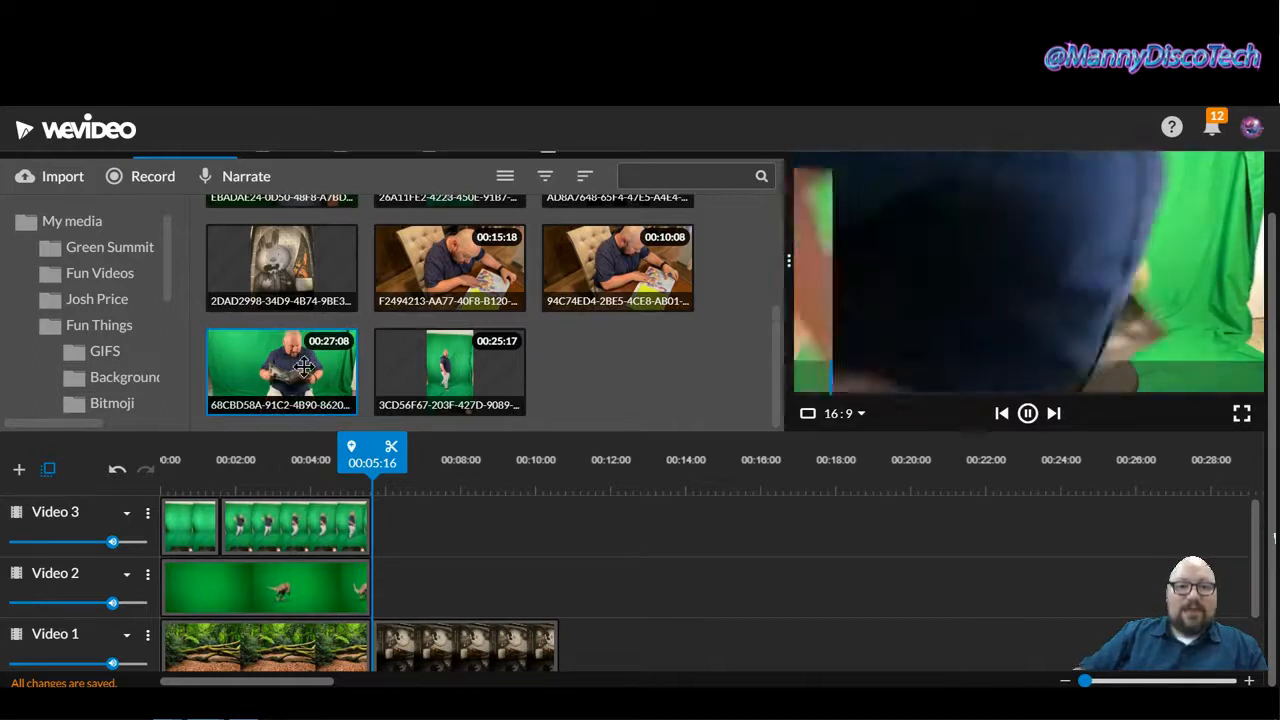
left_click_drag(304, 368, 424, 604)
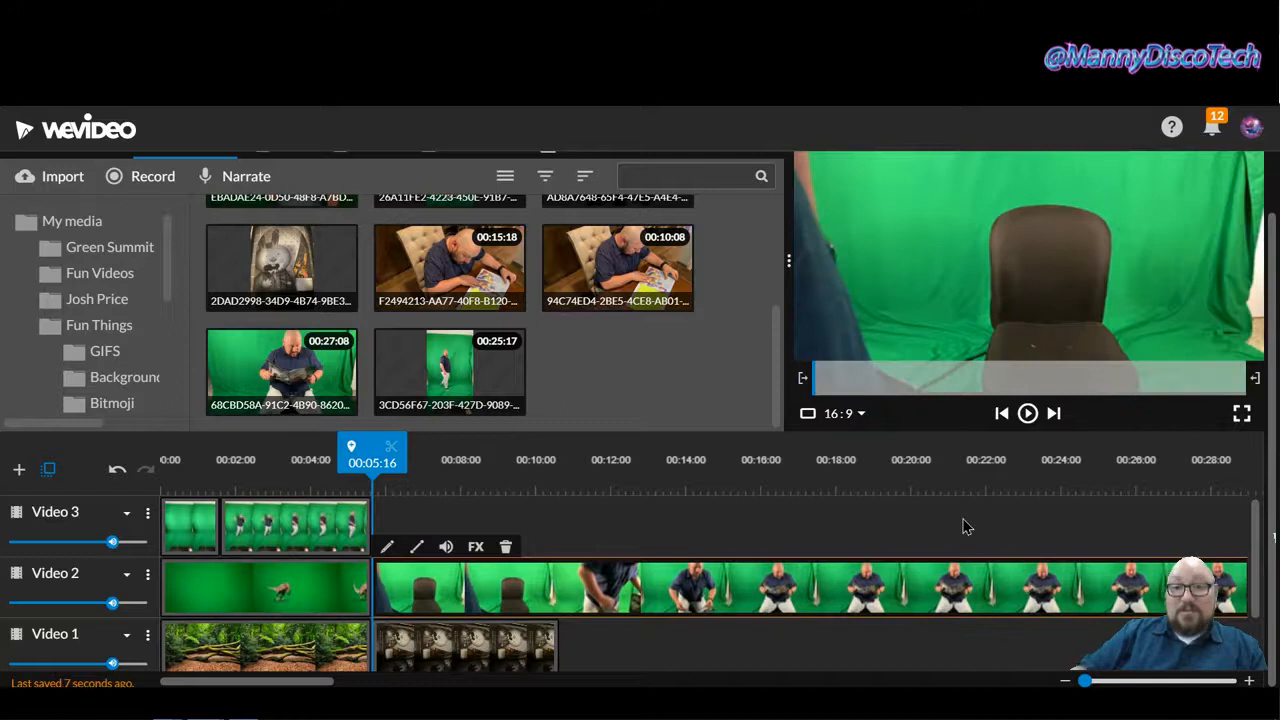
Play and scrub through the reading clip to find its usable start, and preview the book page photo 2DAD2998.
left_click(1028, 414)
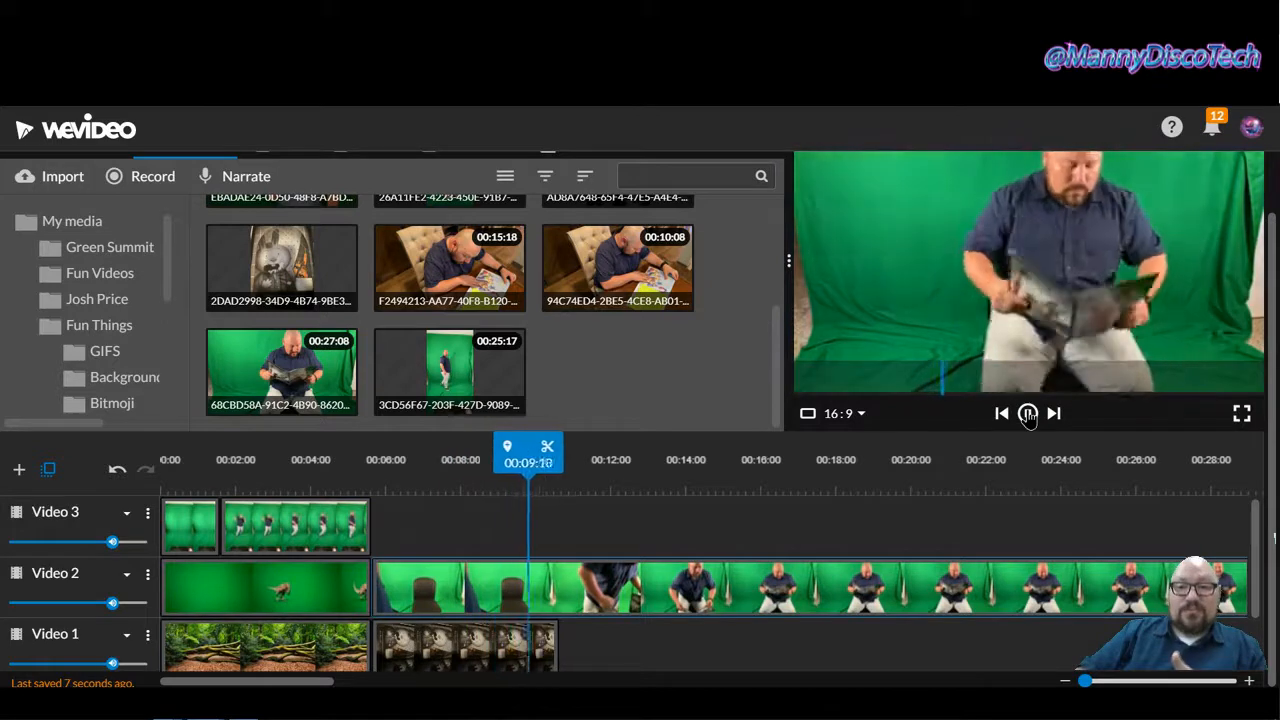
left_click(1028, 414)
scroll(990, 300, "up", 1)
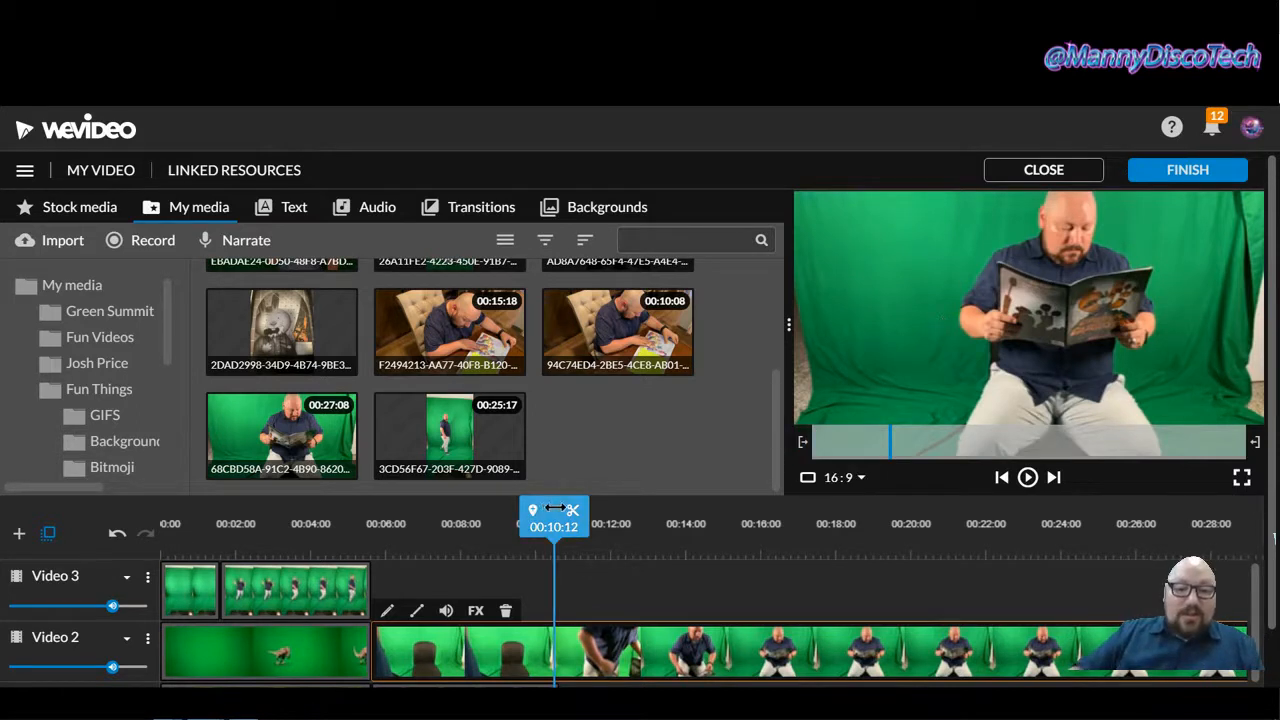
left_click(1028, 478)
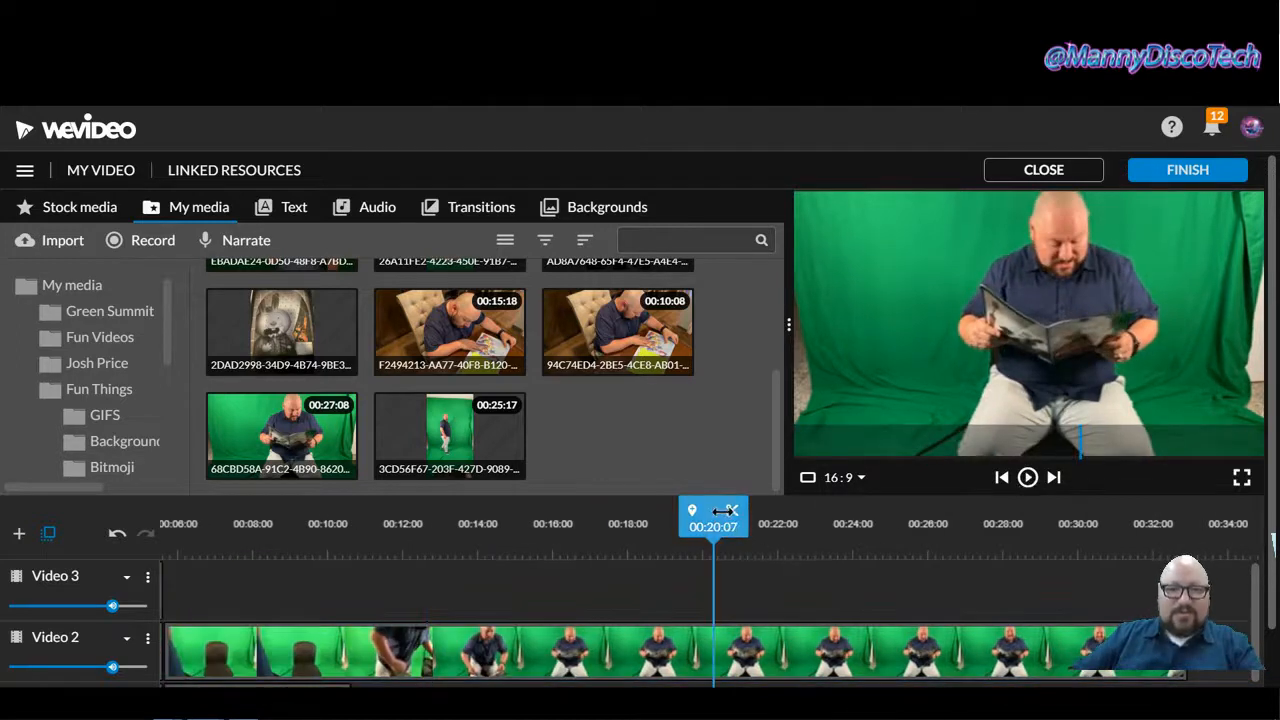
left_click_drag(726, 511, 578, 511)
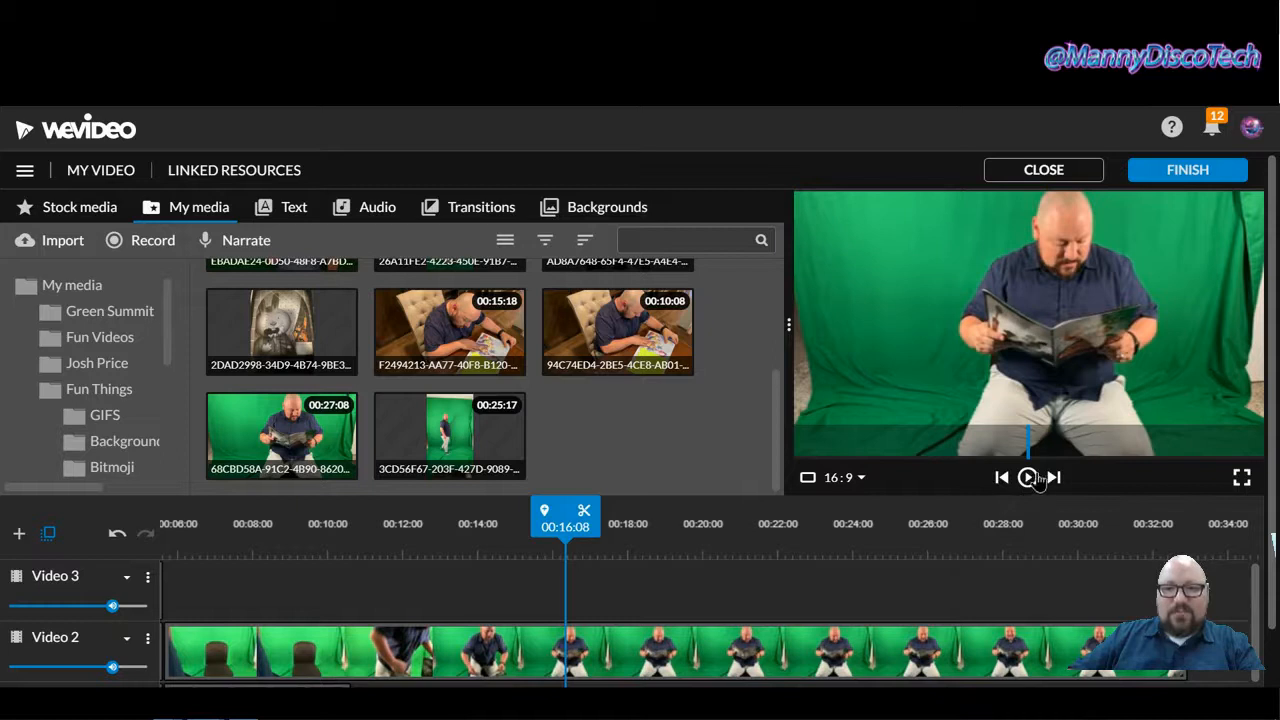
scroll(455, 600, "down", 1)
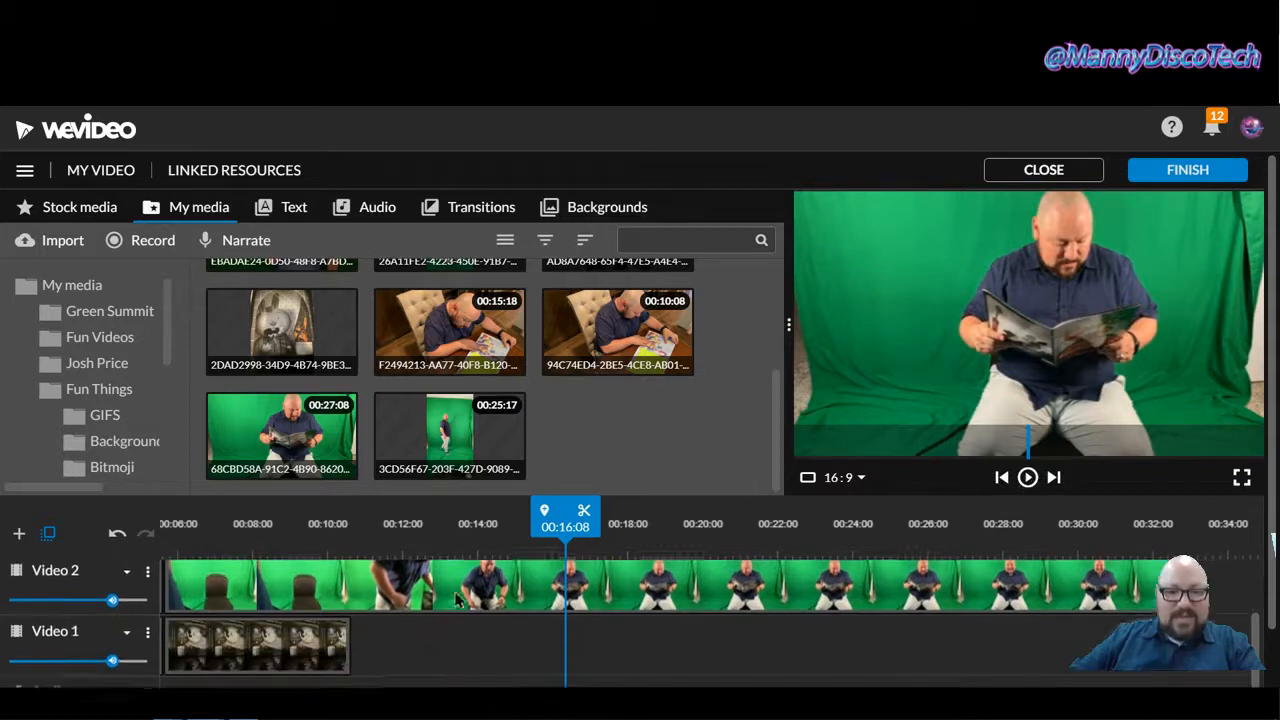
left_click_drag(565, 511, 307, 515)
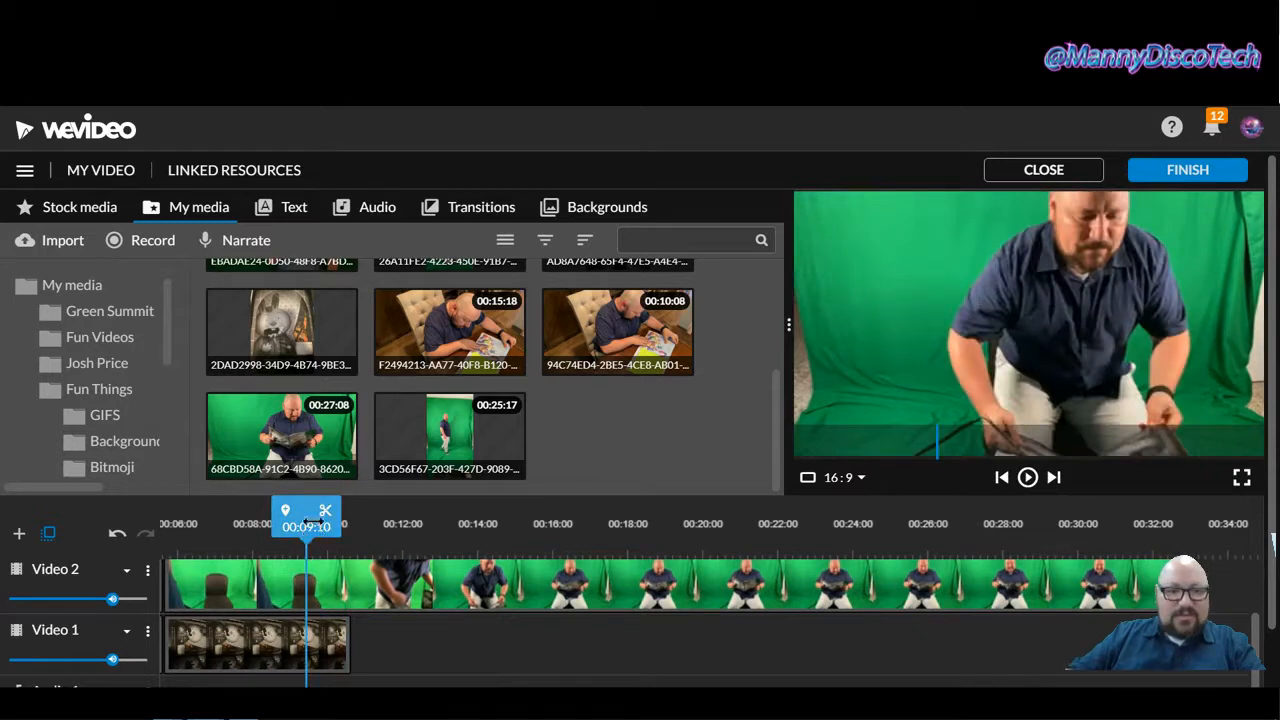
left_click(266, 322)
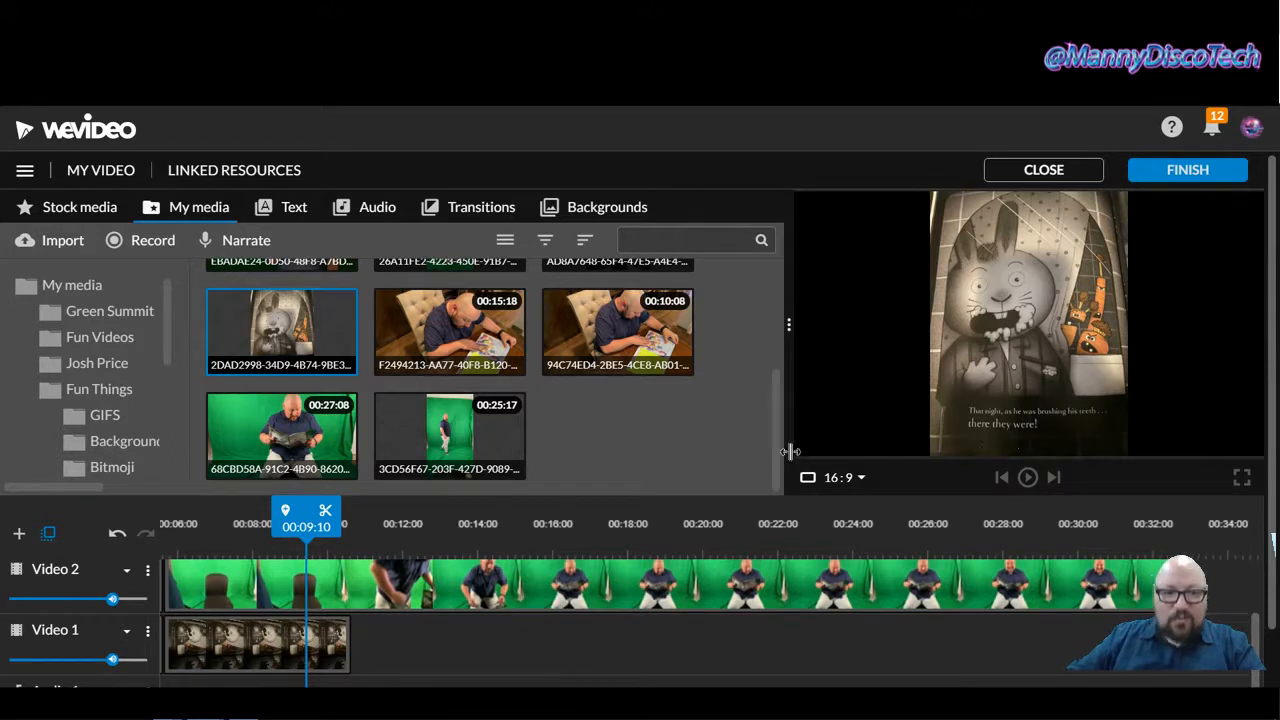
Split the Video 2 reading clip at 00:18:02 and delete the part before the cut.
left_click_drag(306, 511, 486, 511)
left_click(1027, 477)
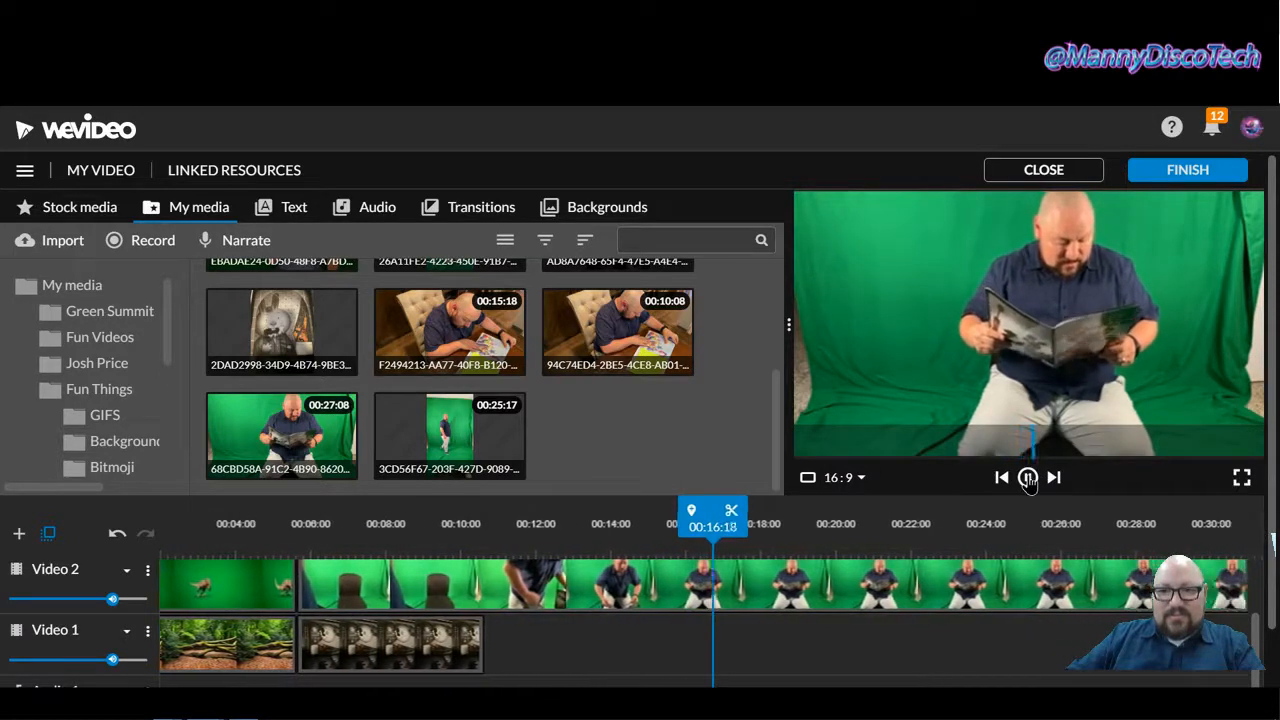
left_click(1027, 477)
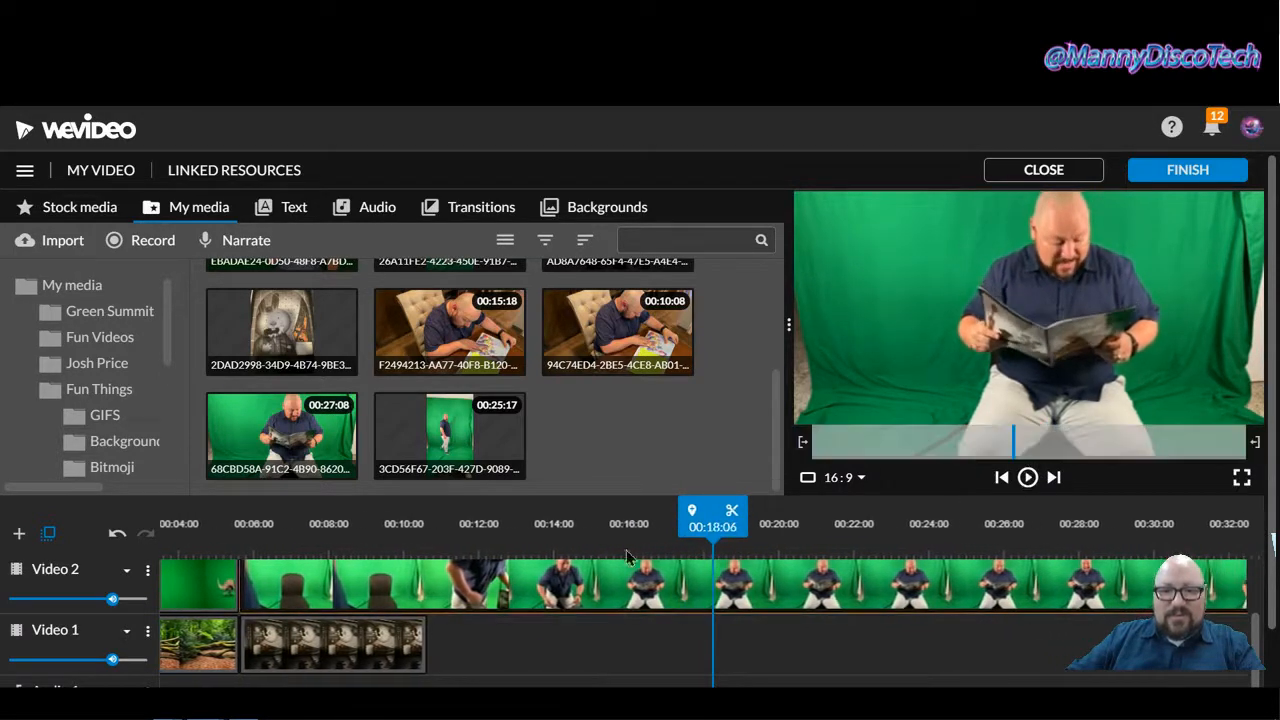
left_click_drag(712, 518, 706, 518)
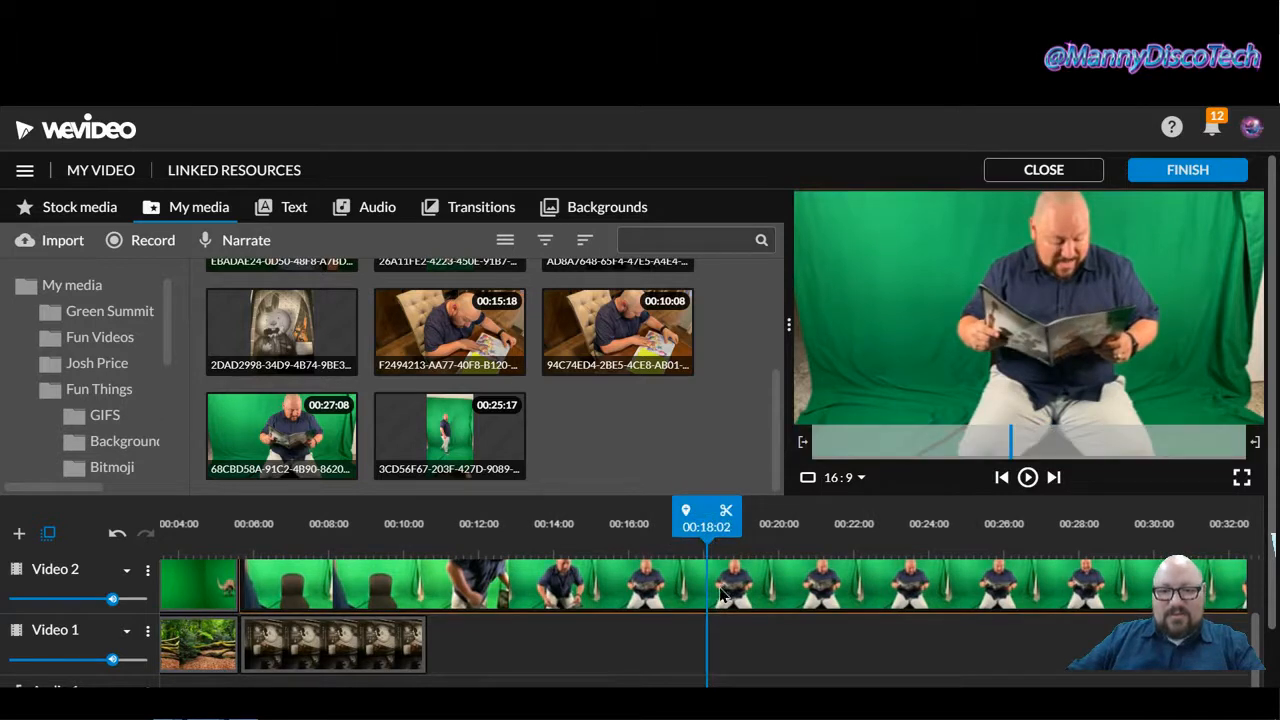
left_click(725, 513)
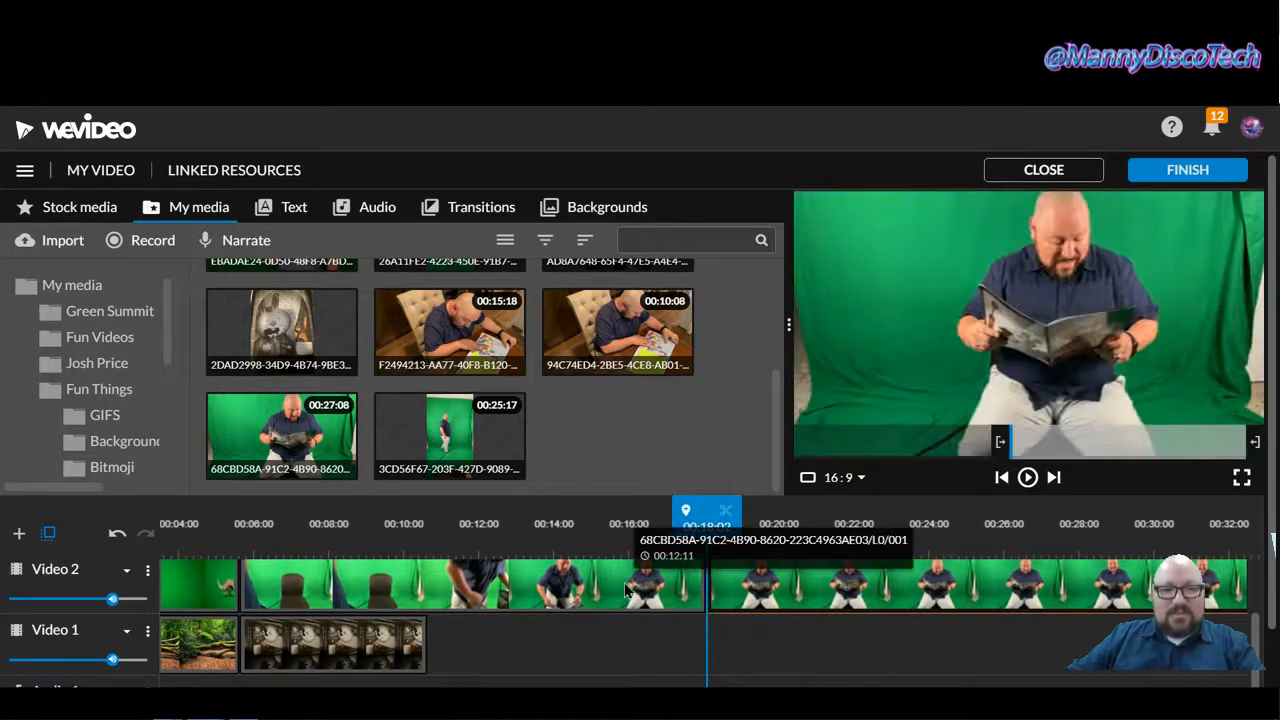
left_click(623, 582)
key("Delete")
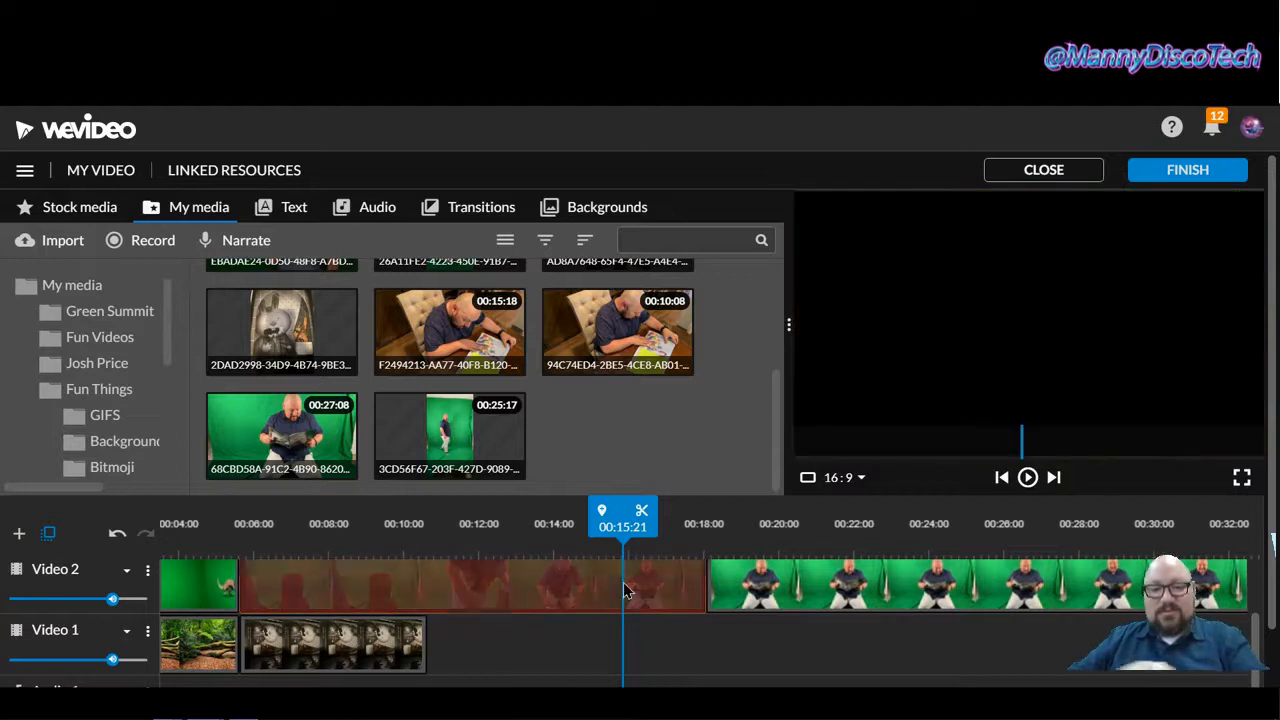
Move the remaining reading segment on Video 2 to start directly after the dinosaur clip at 00:05:16.
scroll(645, 615, "down", 1)
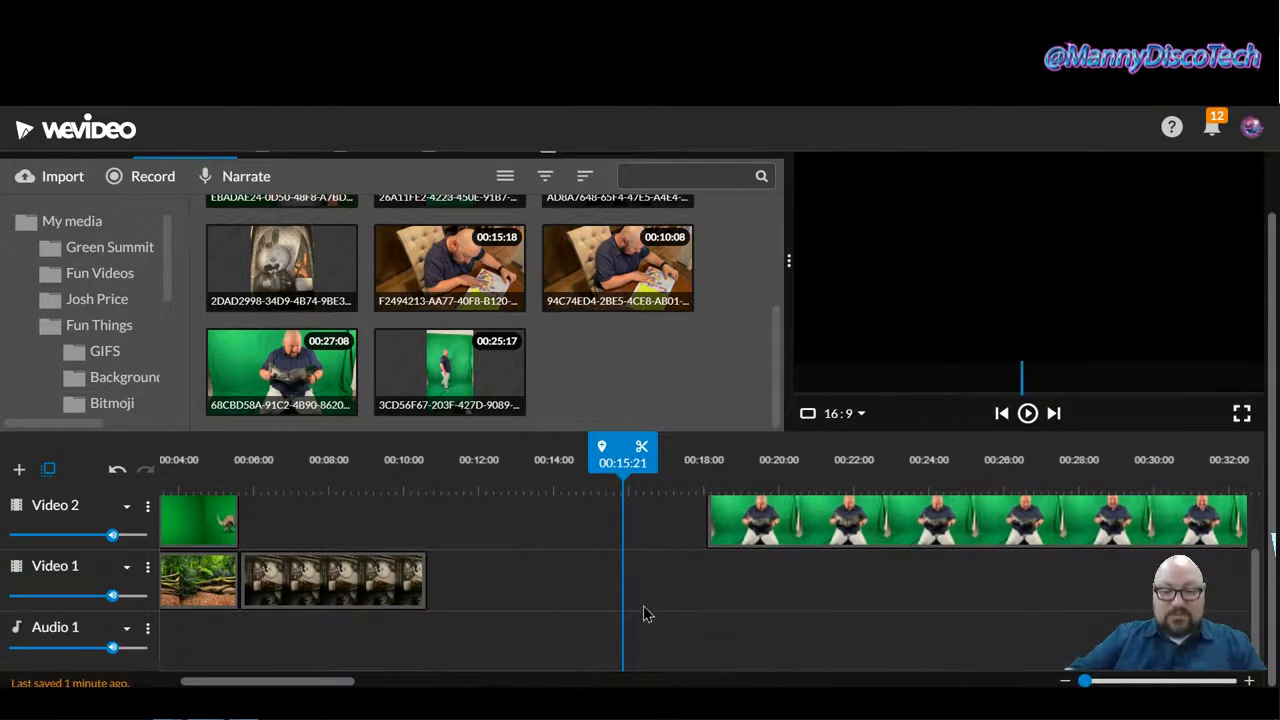
key("ctrl+minus")
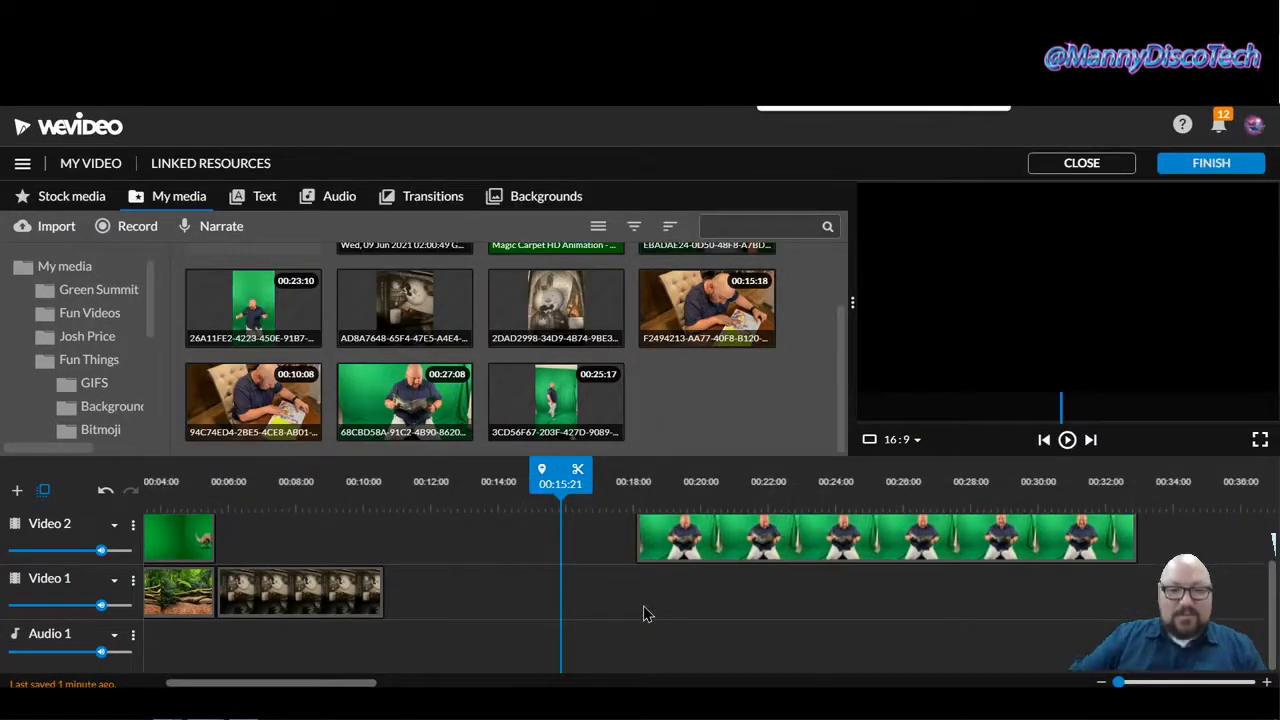
scroll(644, 605, "up", 1)
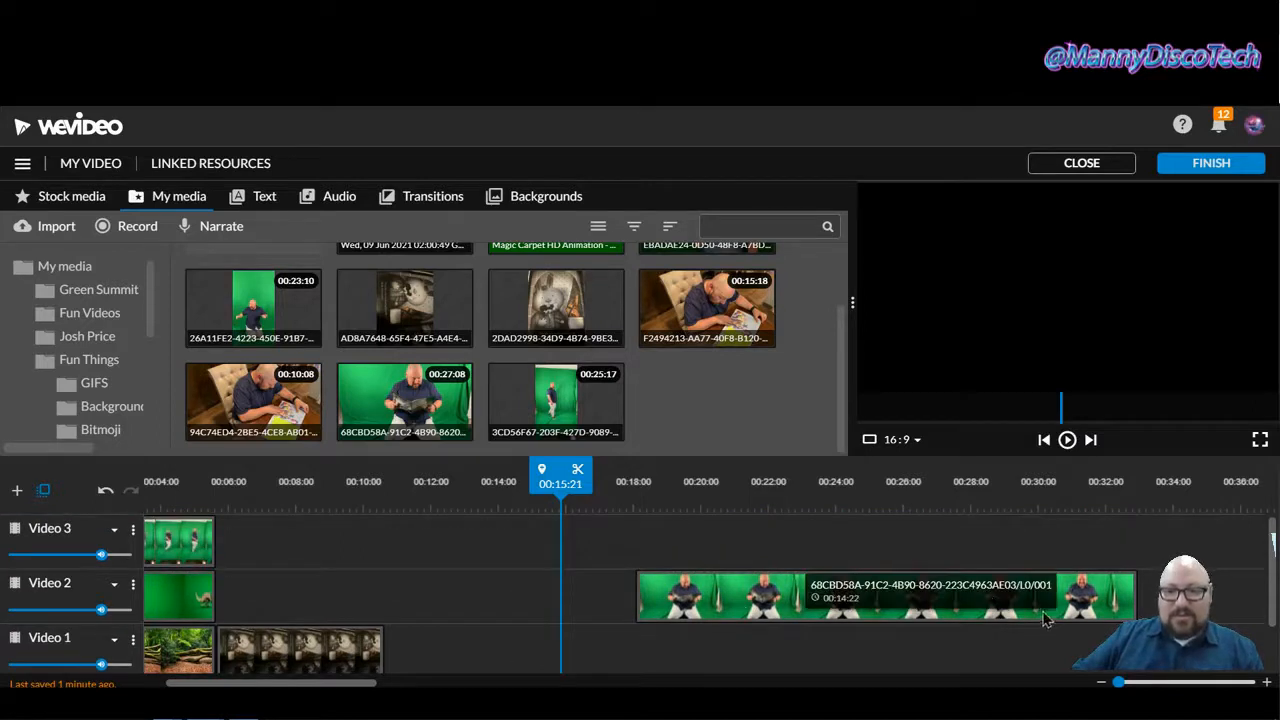
left_click(1081, 610)
left_click_drag(1081, 610, 660, 618)
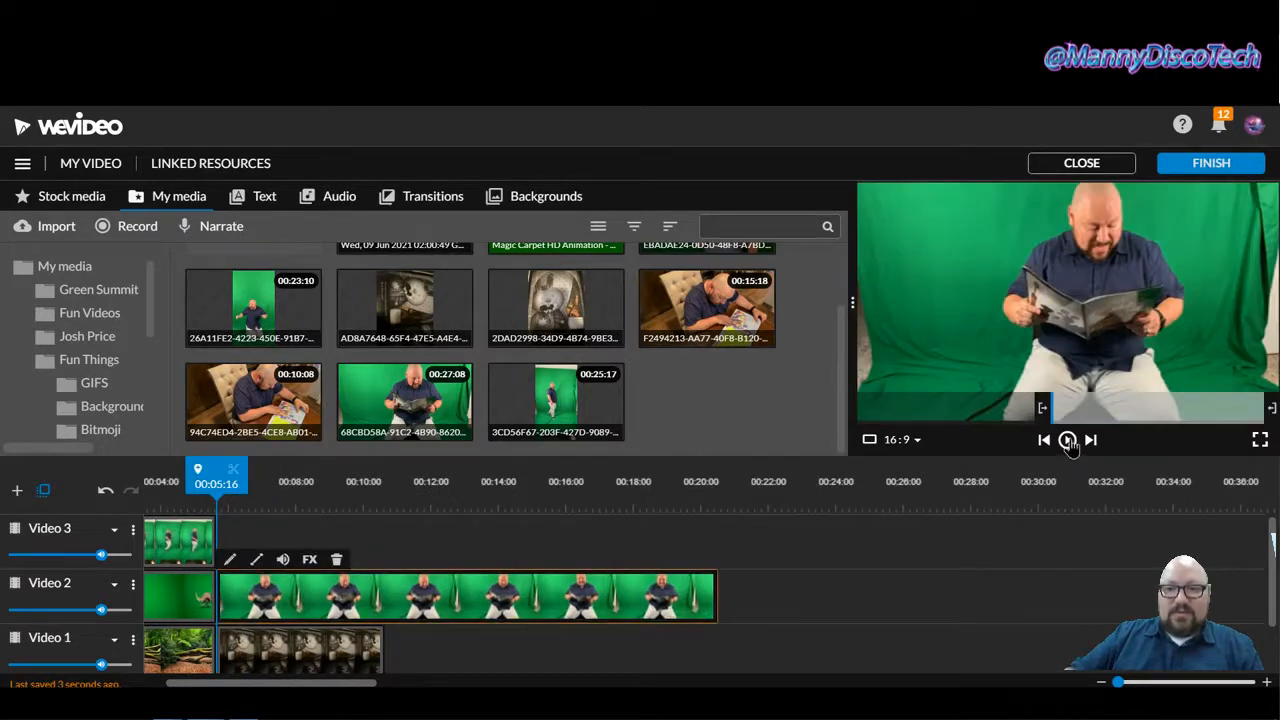
Split the reading clip at 00:14:15, delete the part after the cut, and extend the book page photo to the same end.
left_click(1067, 441)
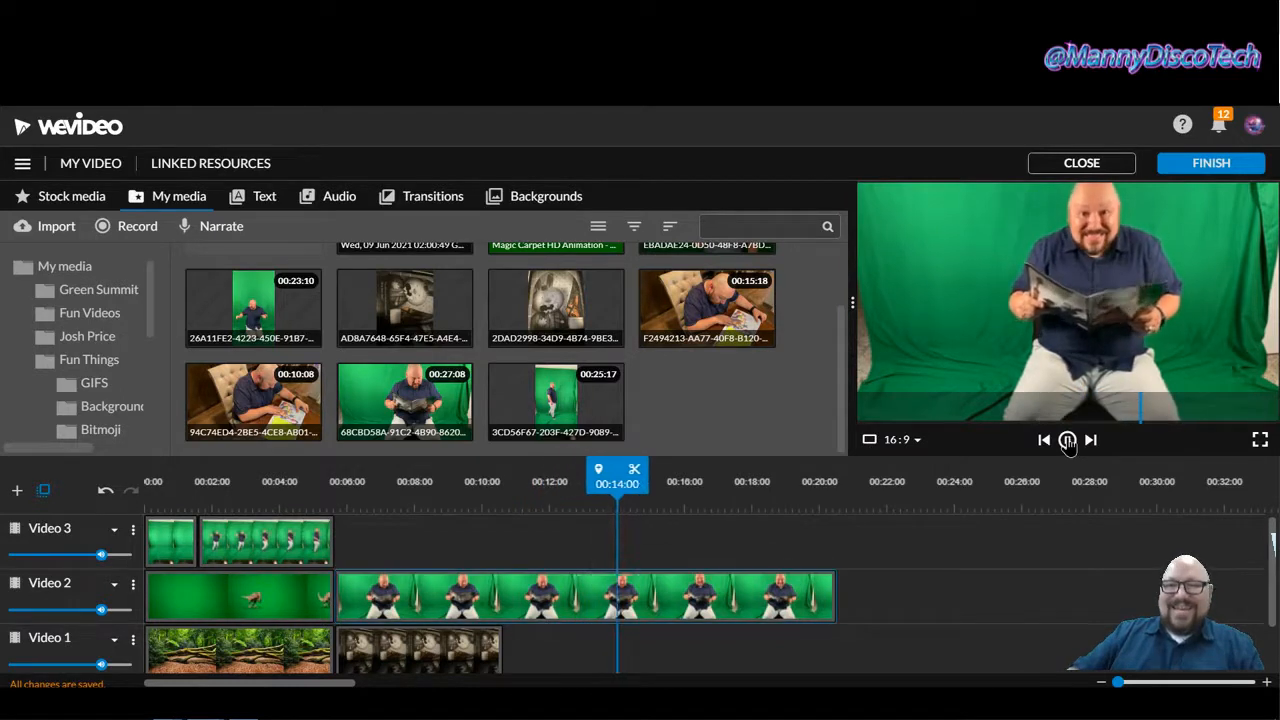
left_click(1068, 441)
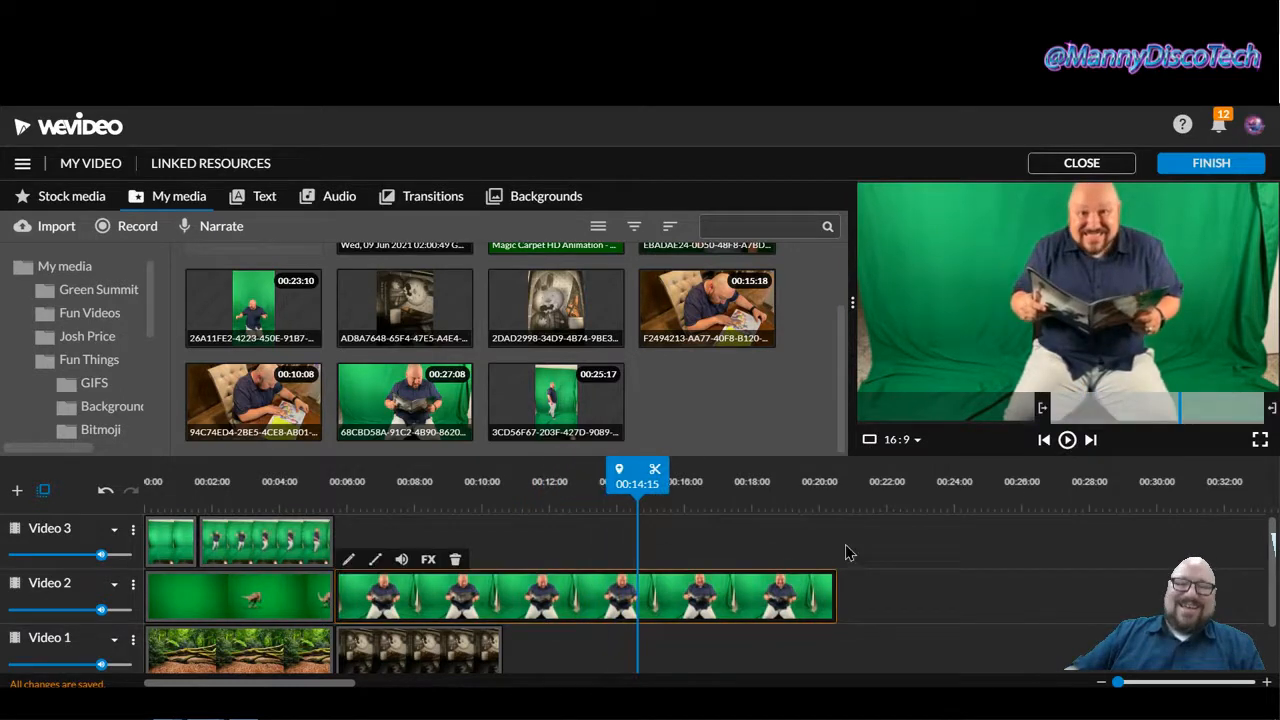
left_click(655, 472)
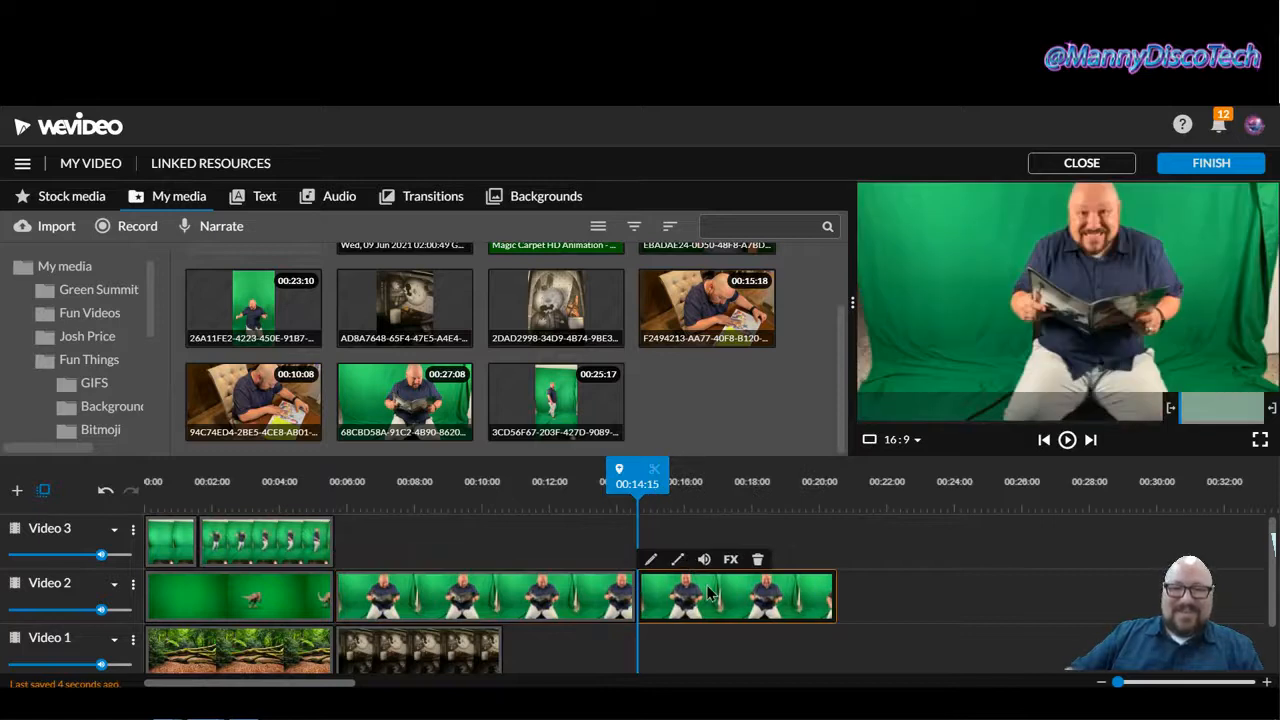
key("Delete")
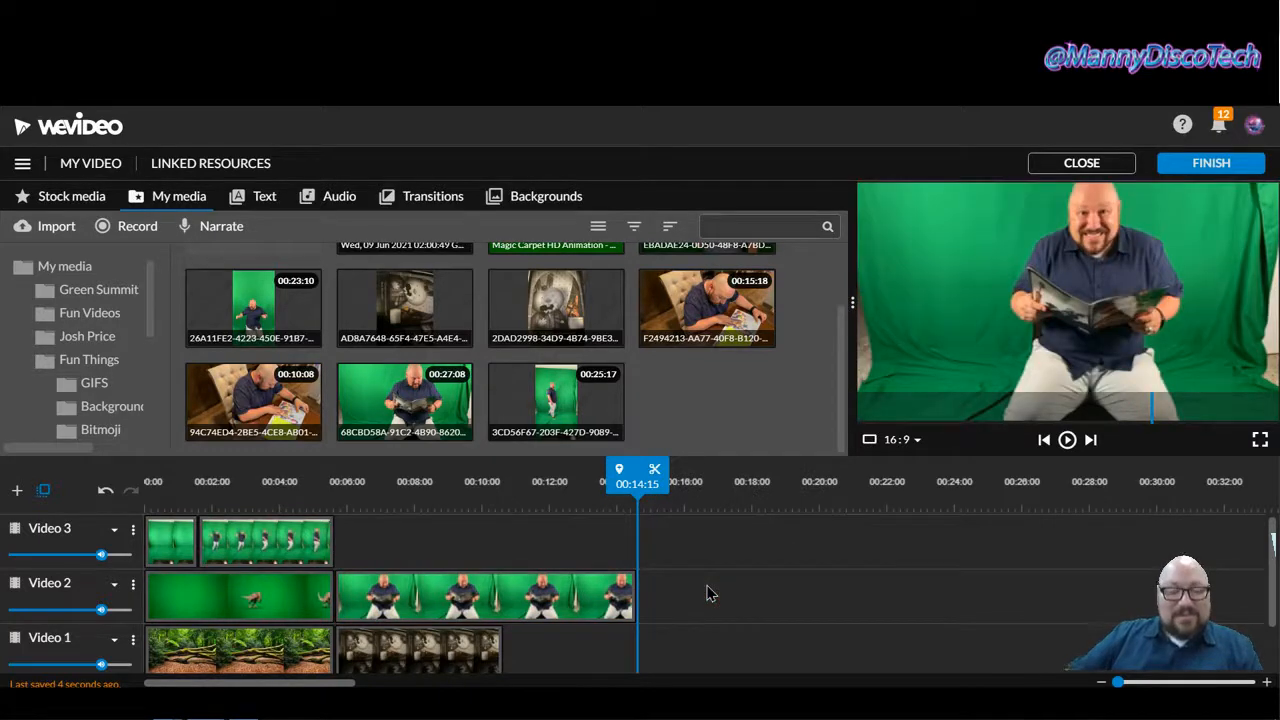
left_click(440, 647)
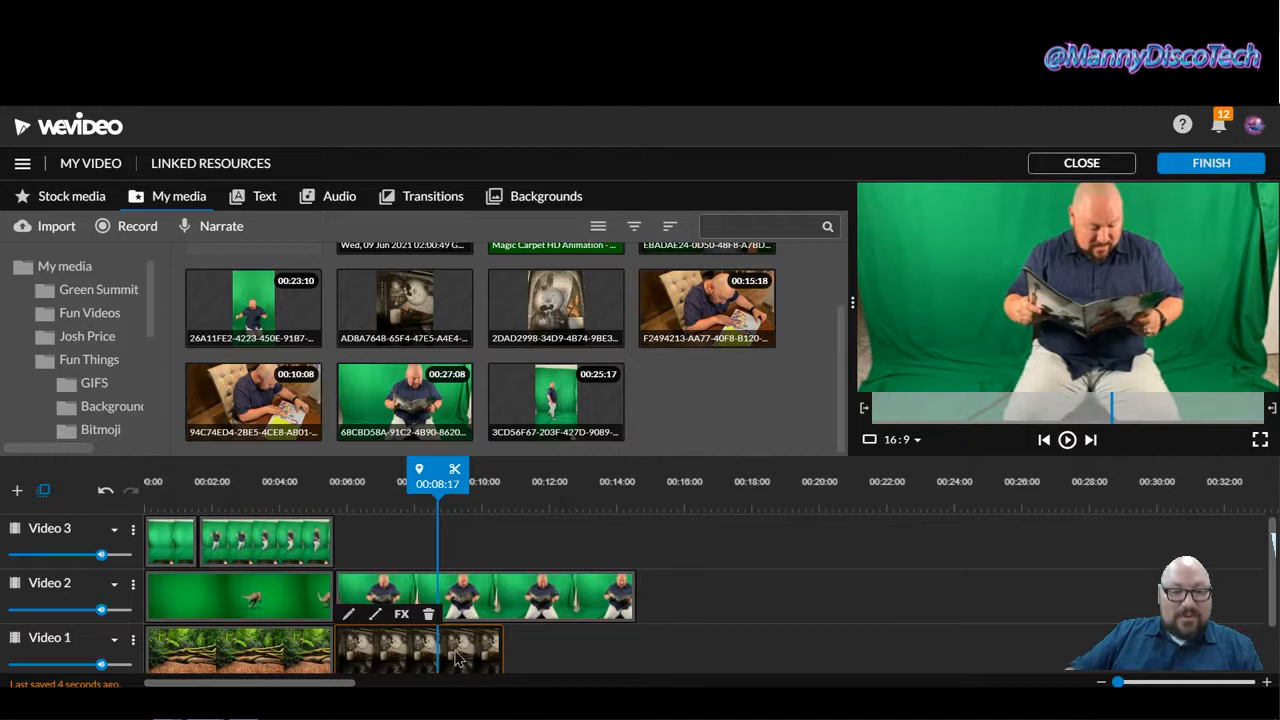
left_click_drag(500, 658, 636, 660)
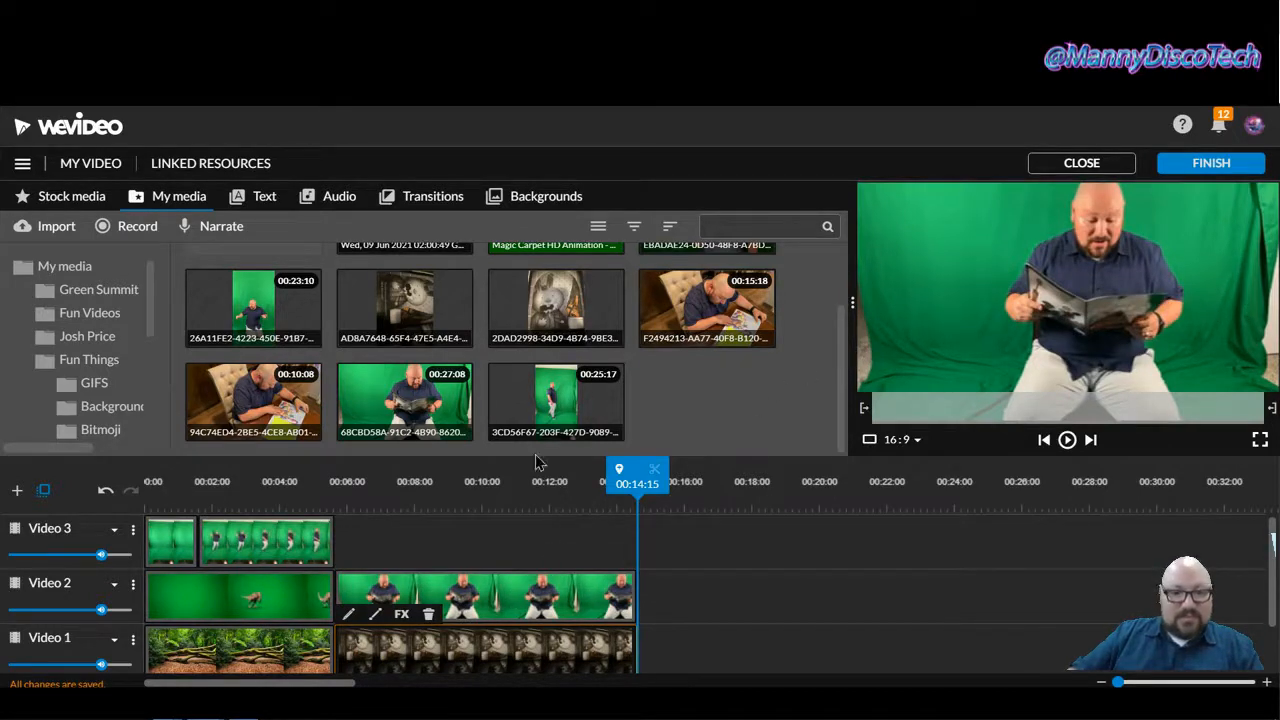
Crop the Video 2 reading clip horizontally by 126 on the left and 262 on the right.
double_click(483, 606)
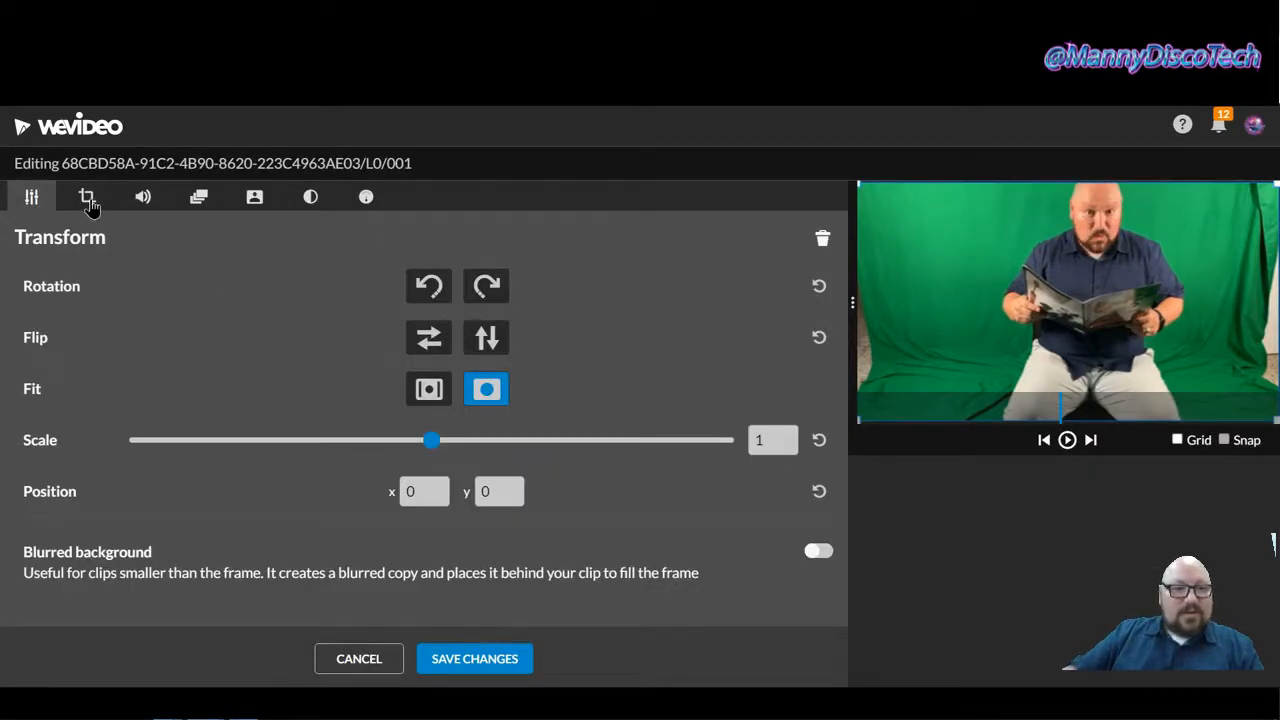
left_click(87, 200)
left_click_drag(859, 303, 885, 303)
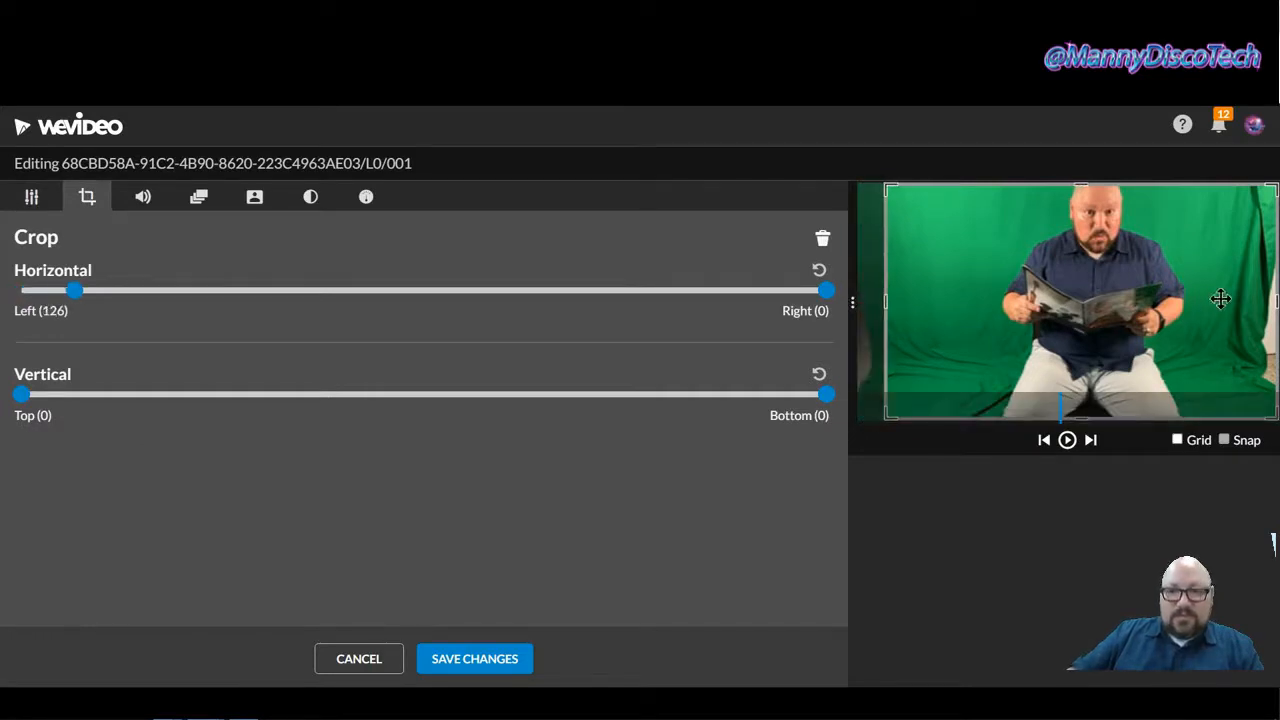
left_click_drag(1268, 303, 1226, 296)
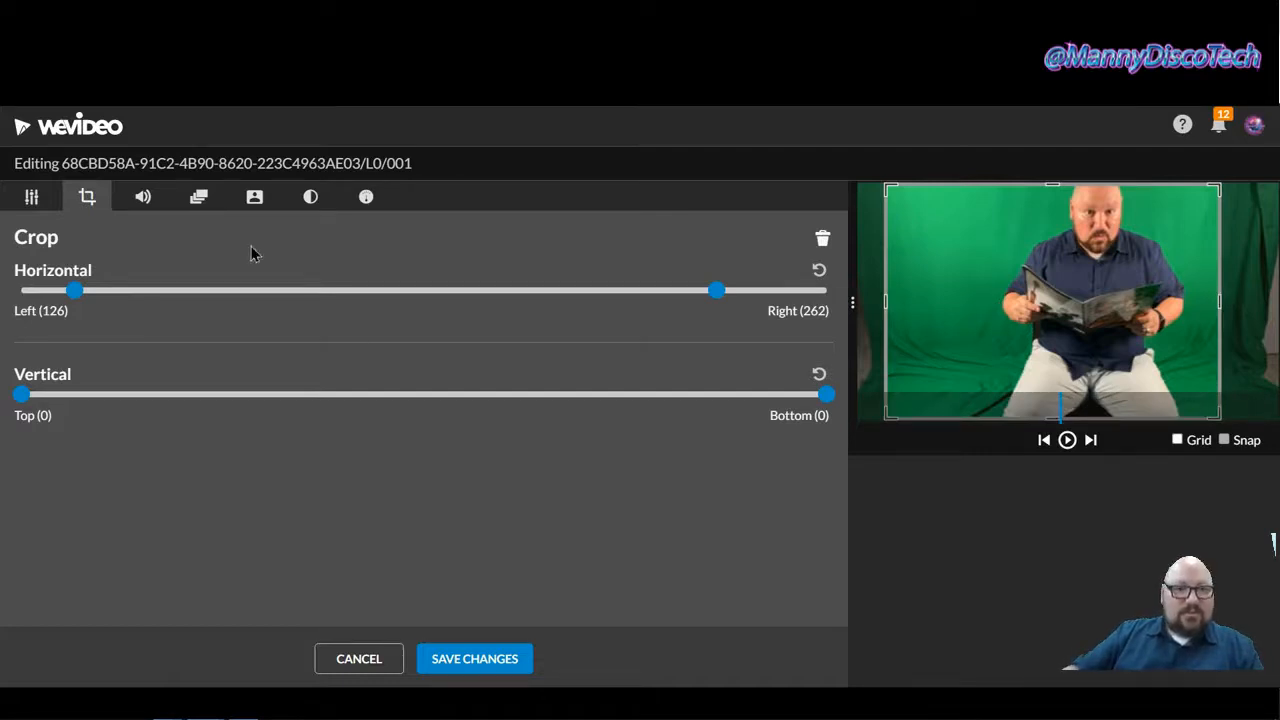
Key out the reading clip's green background with color 02652e, raise the lower Defringe limit close to its maximum, and save.
left_click(255, 199)
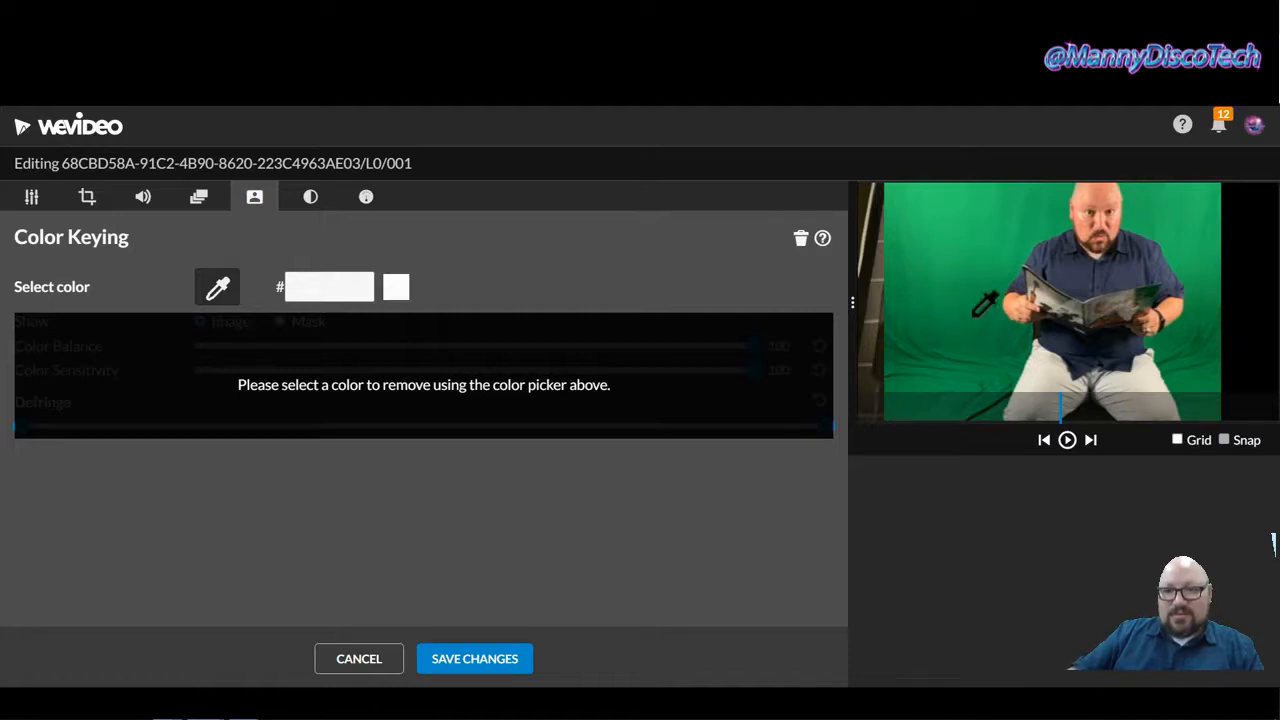
left_click(1203, 344)
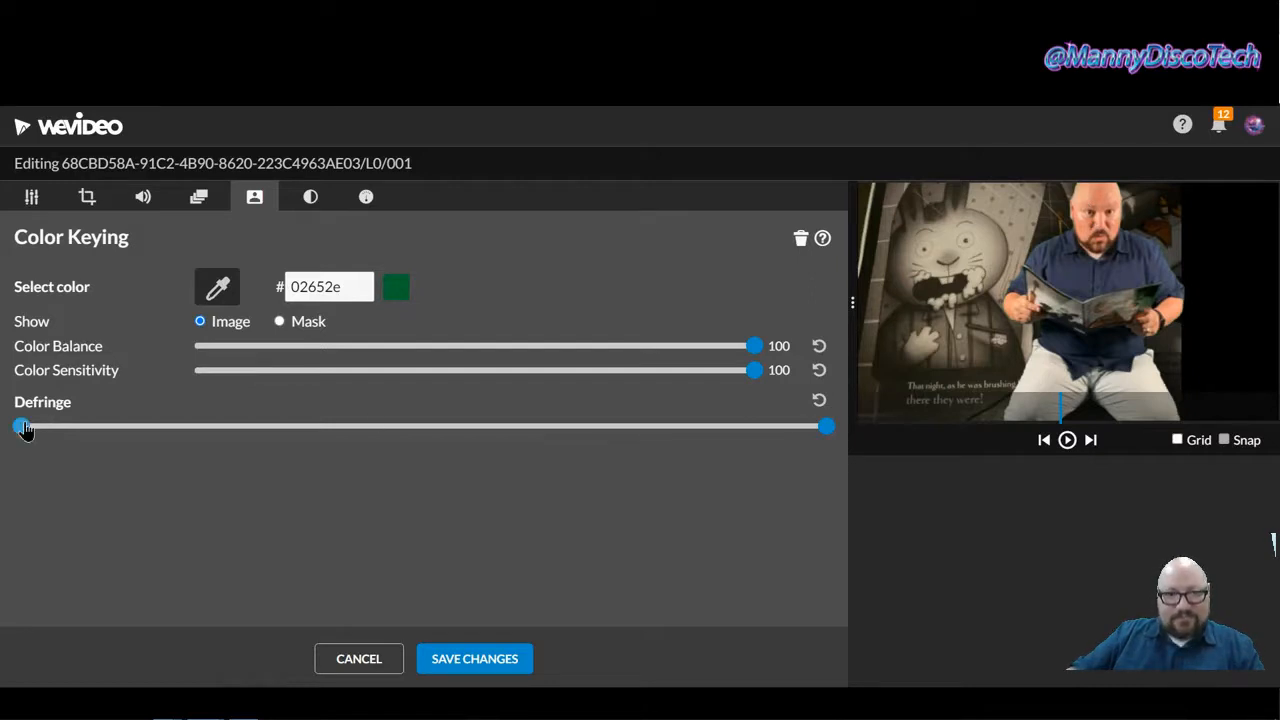
left_click_drag(237, 430, 670, 450)
left_click_drag(783, 438, 788, 436)
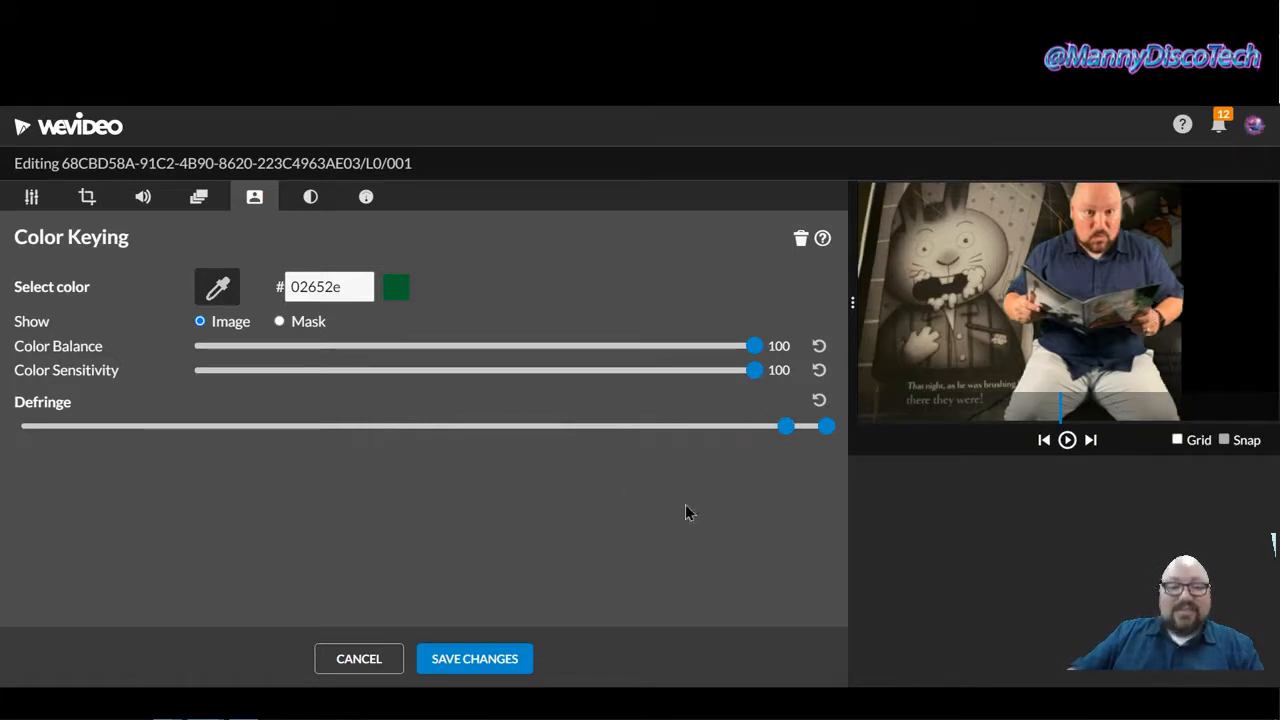
left_click(460, 662)
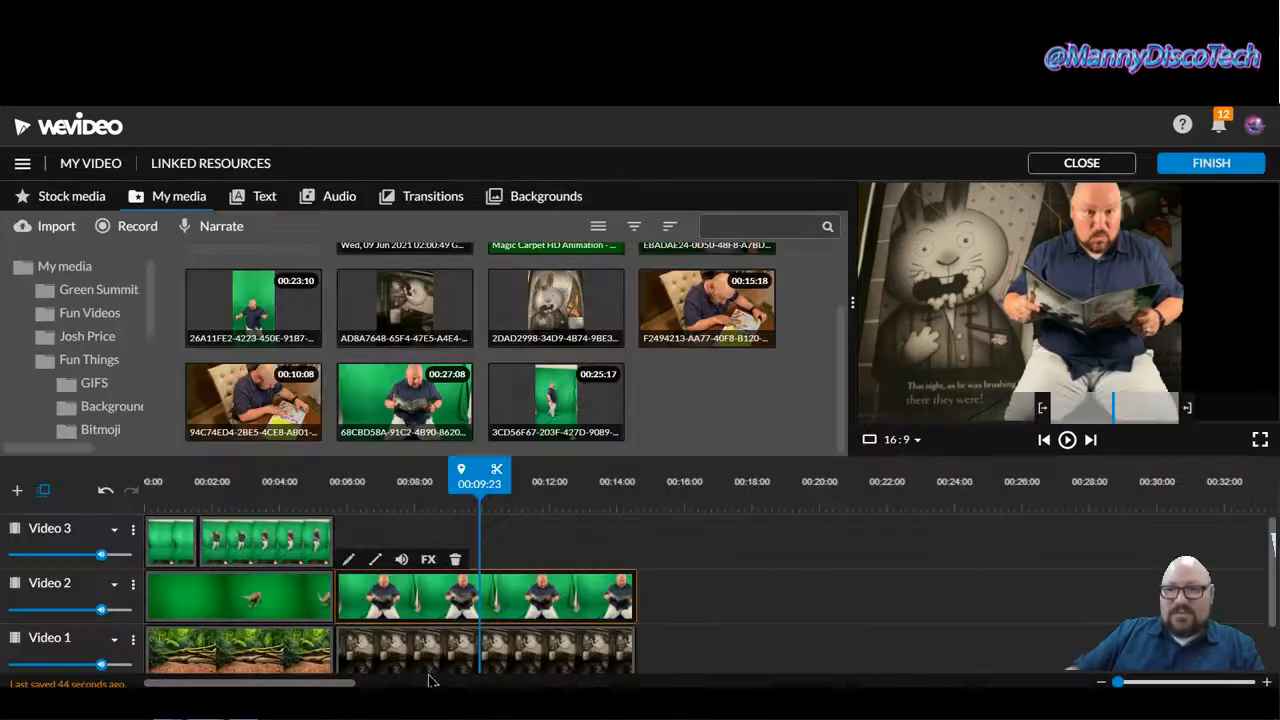
Reposition the keyed reading clip on Video 2 over the book page's right side at x 428, y -1, and save.
double_click(511, 595)
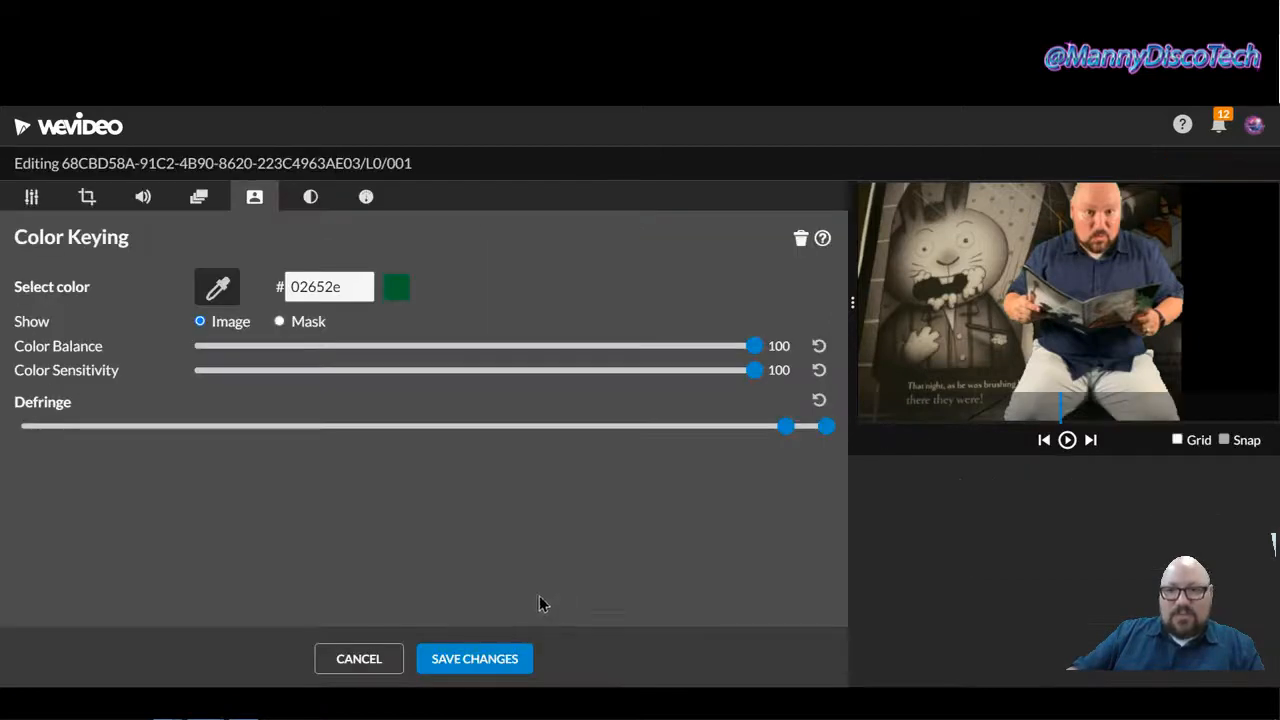
left_click(31, 200)
left_click_drag(1110, 285, 1155, 258)
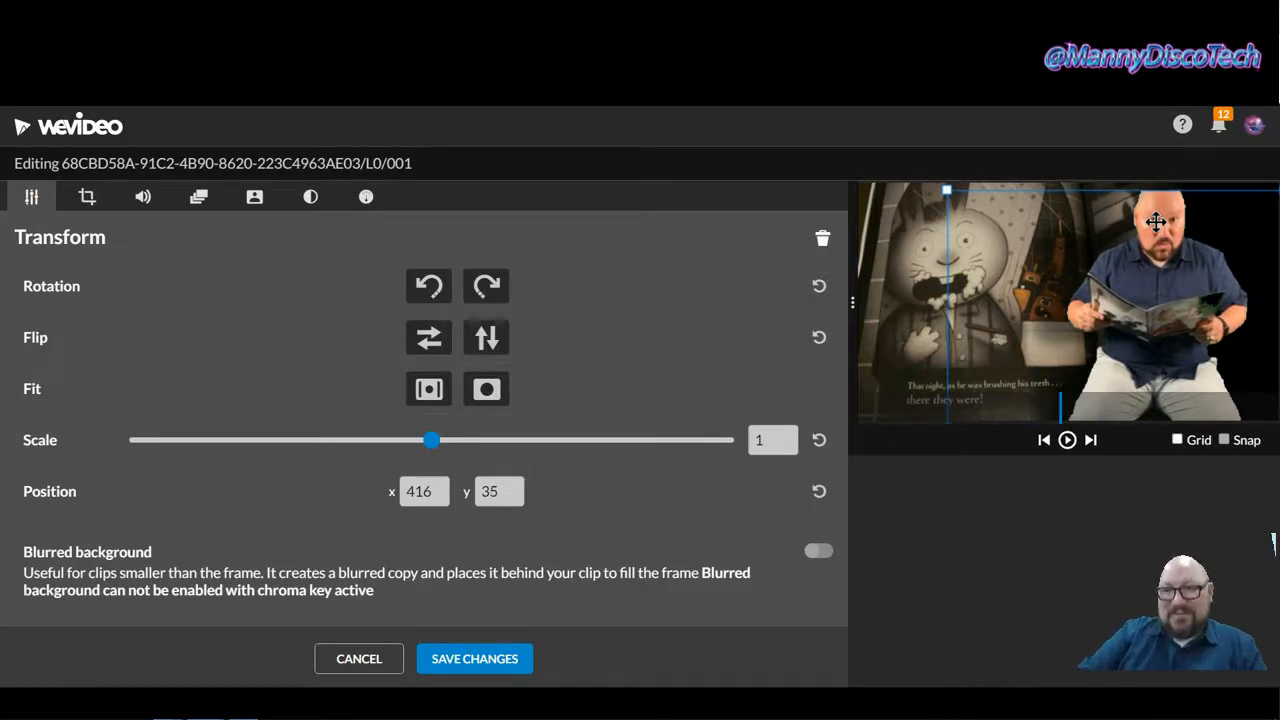
left_click_drag(1155, 221, 1158, 214)
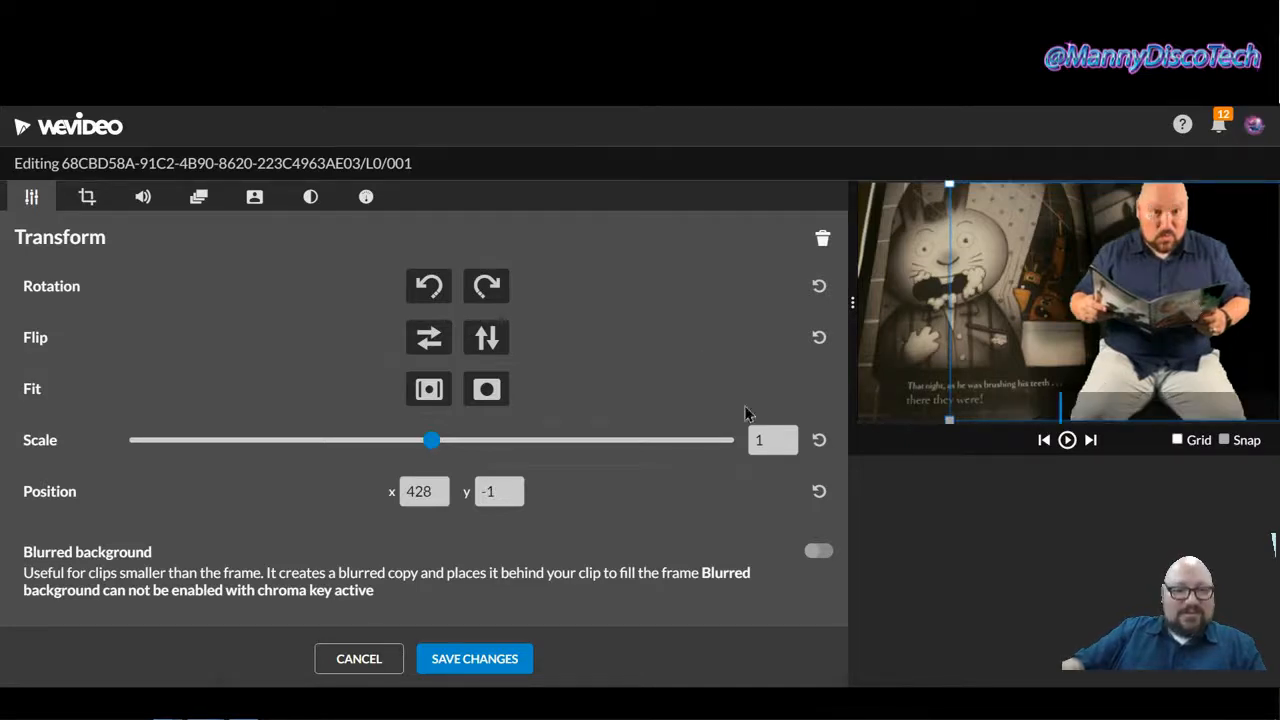
left_click(460, 659)
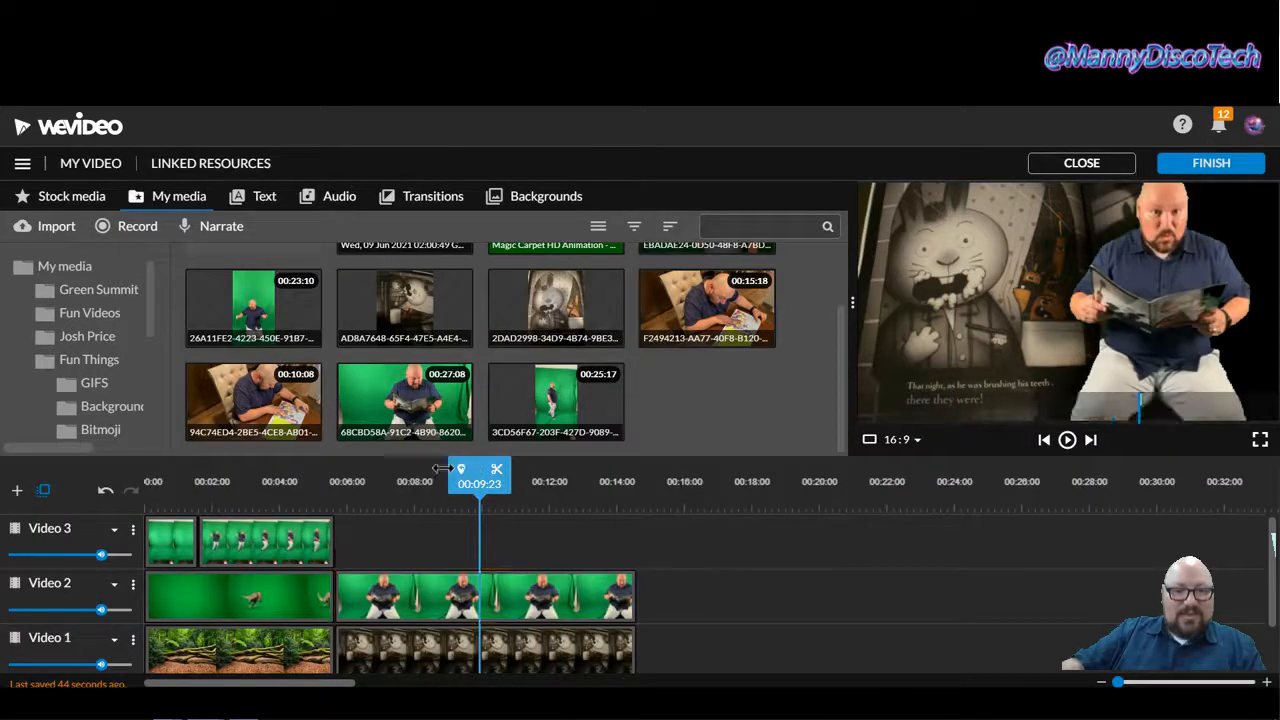
Play back the composition from about 00:05:11 through the reading scene to review the keyed clip over the book page.
left_click_drag(440, 469, 329, 470)
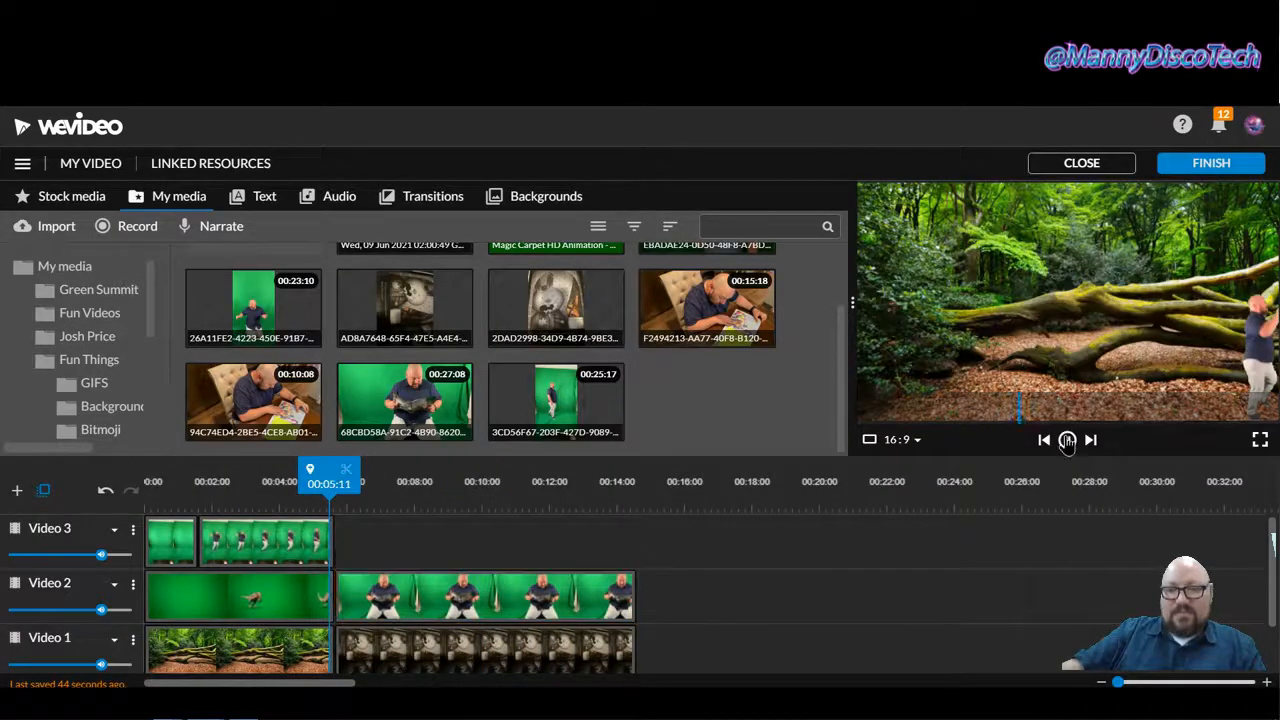
left_click(1067, 441)
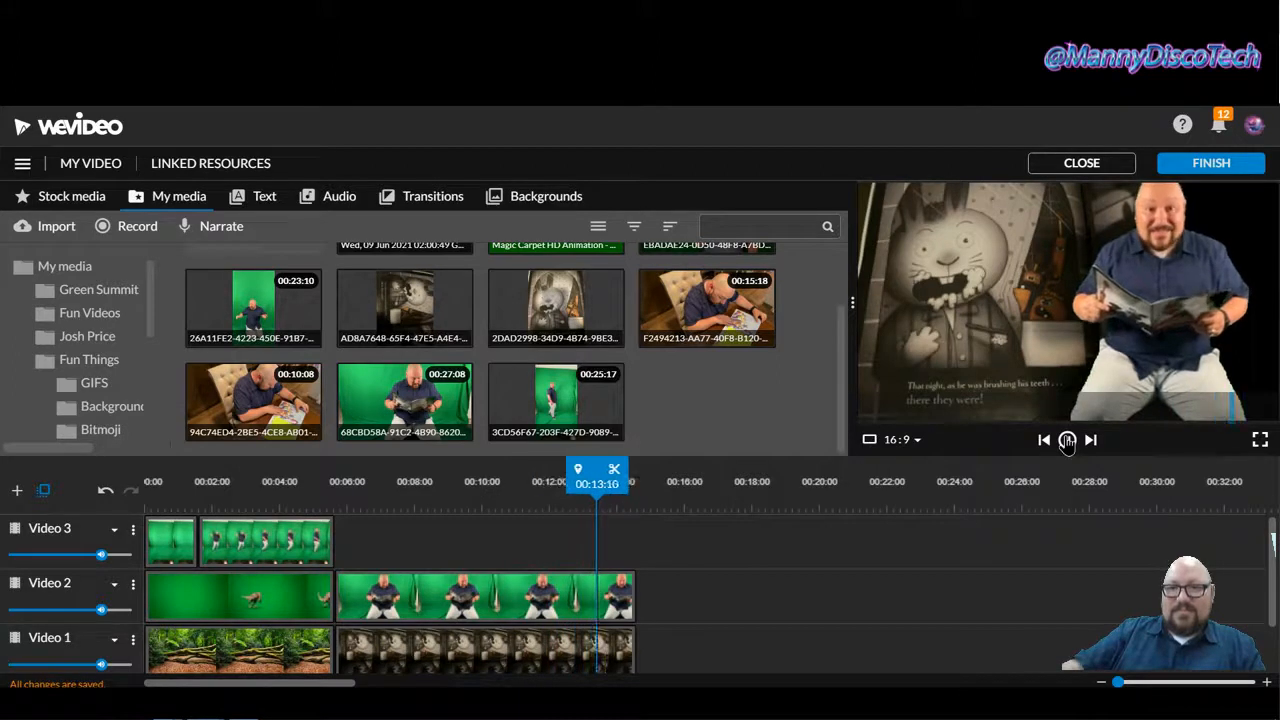
left_click(1067, 441)
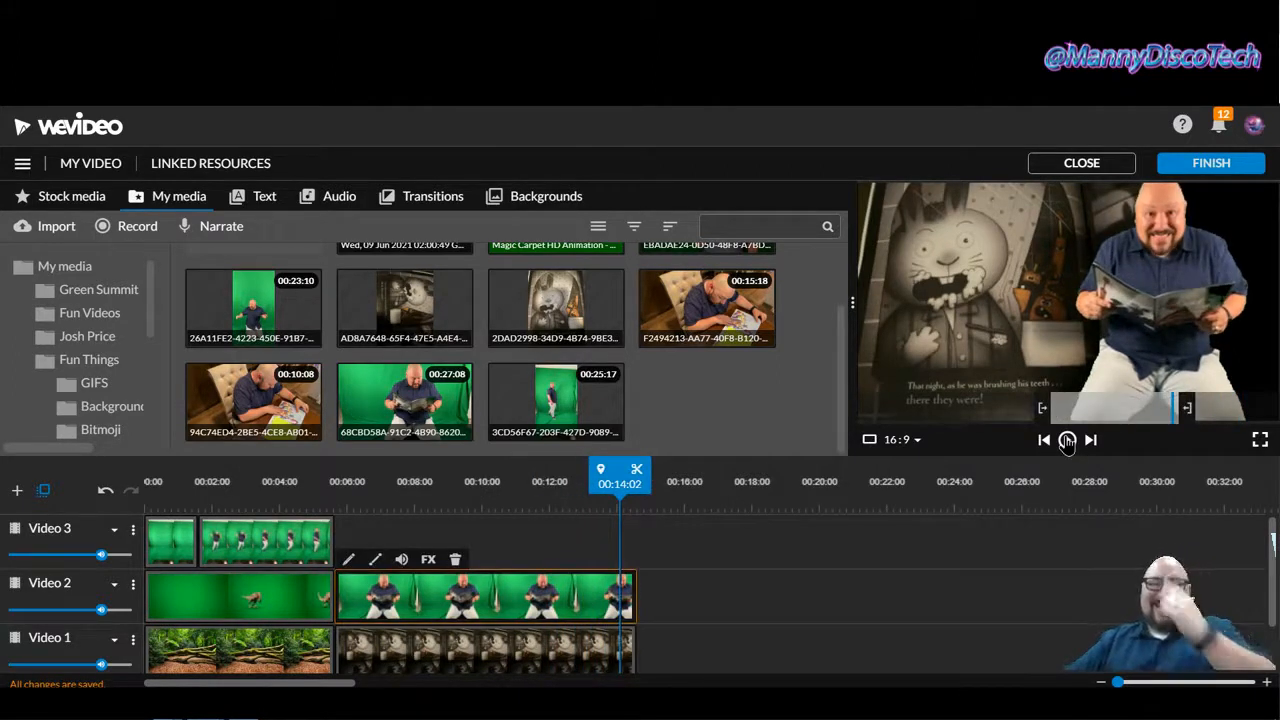